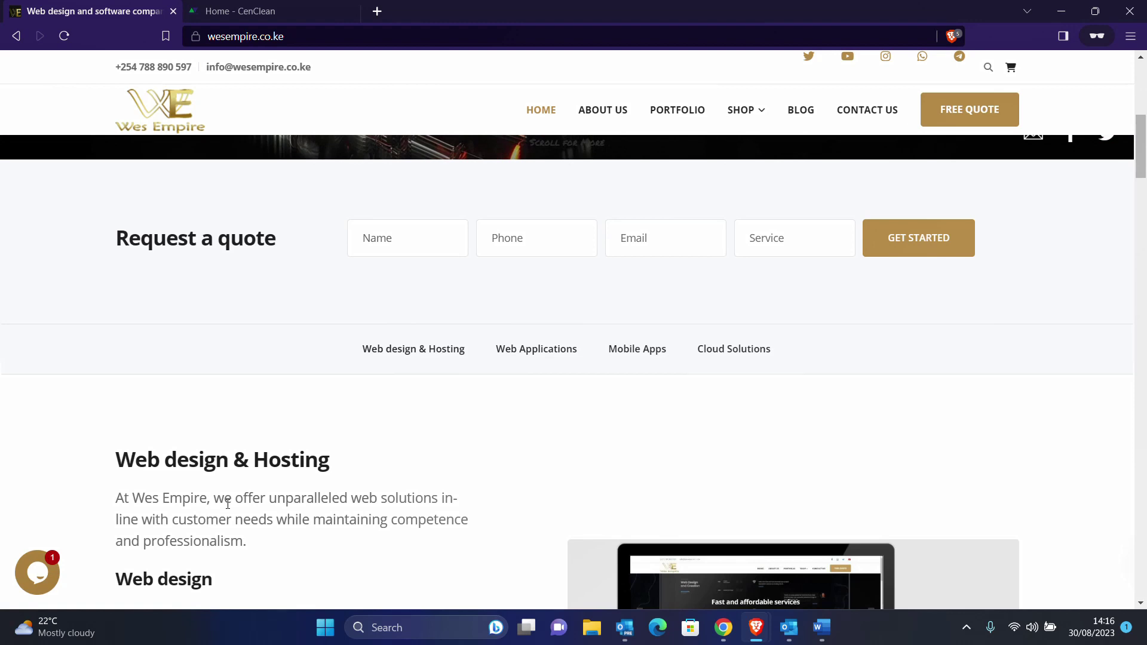
# Open the live chat on the Wes Empire site, send "tell me about your company" and read the reply.
pyautogui.click(34, 580)
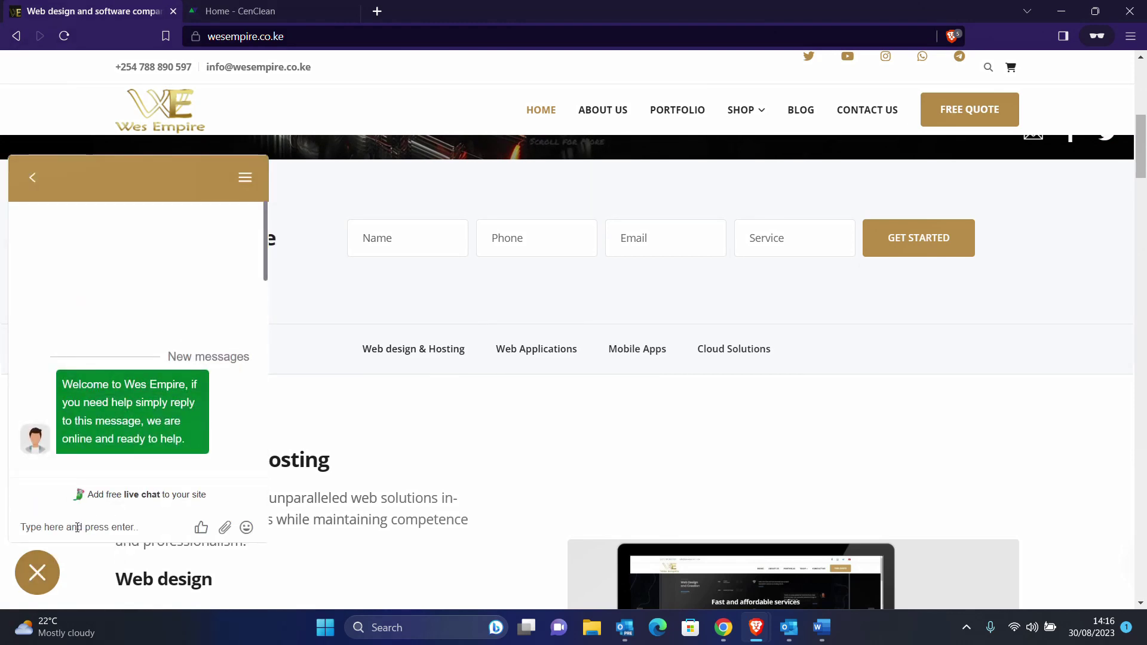
pyautogui.click(69, 528)
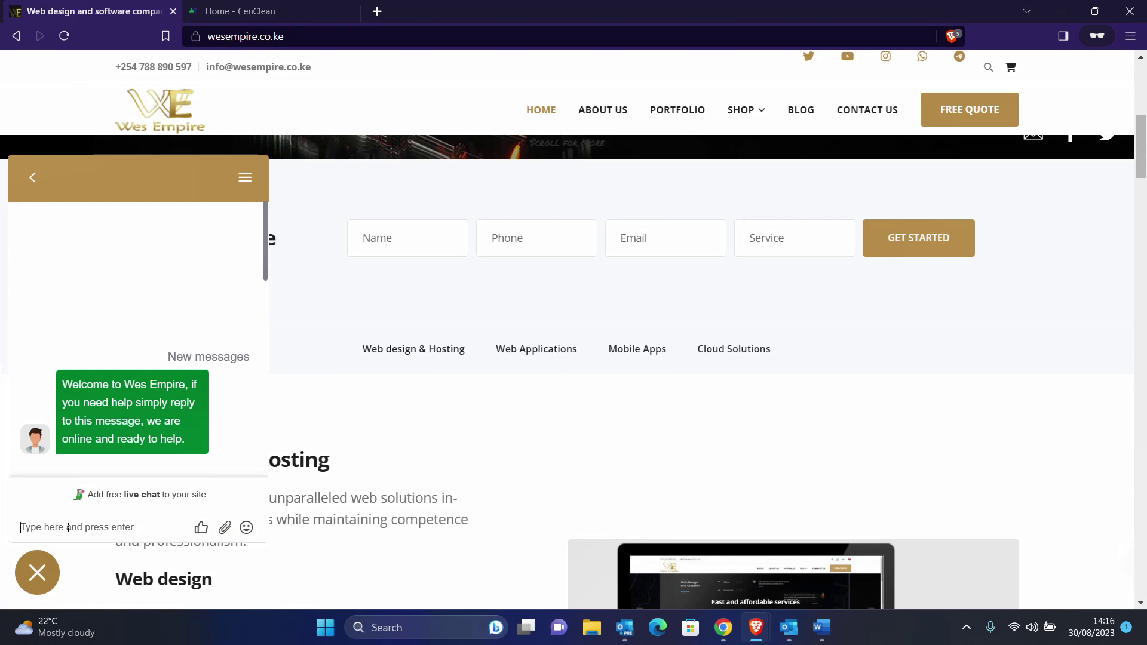
pyautogui.write('tell me about your company')
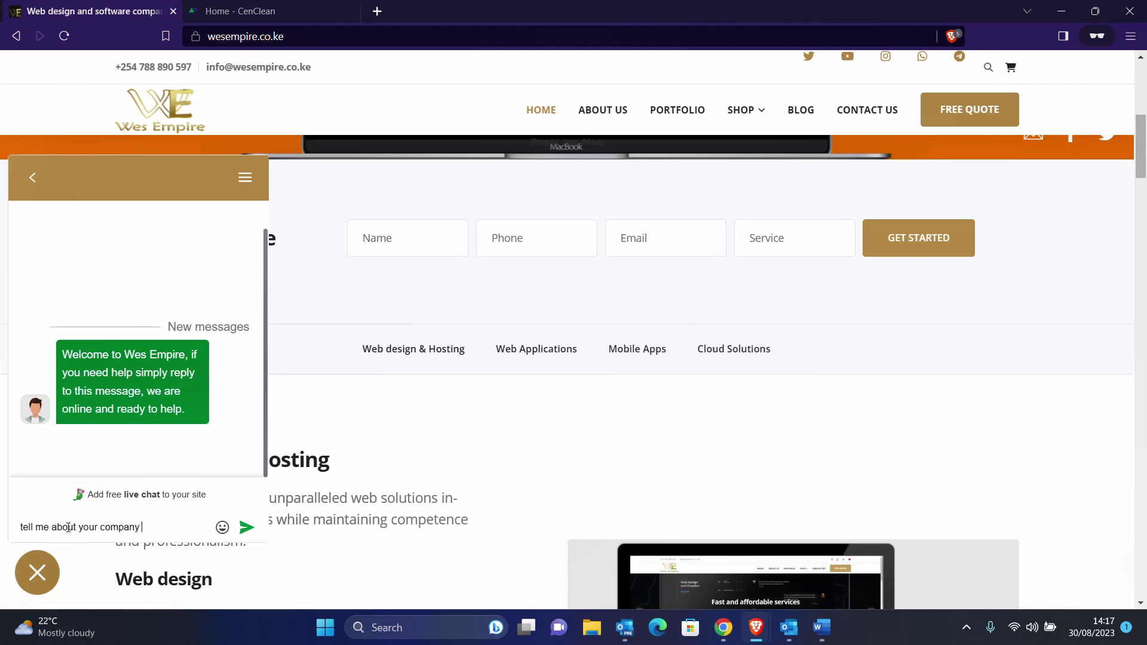
pyautogui.press('Return')
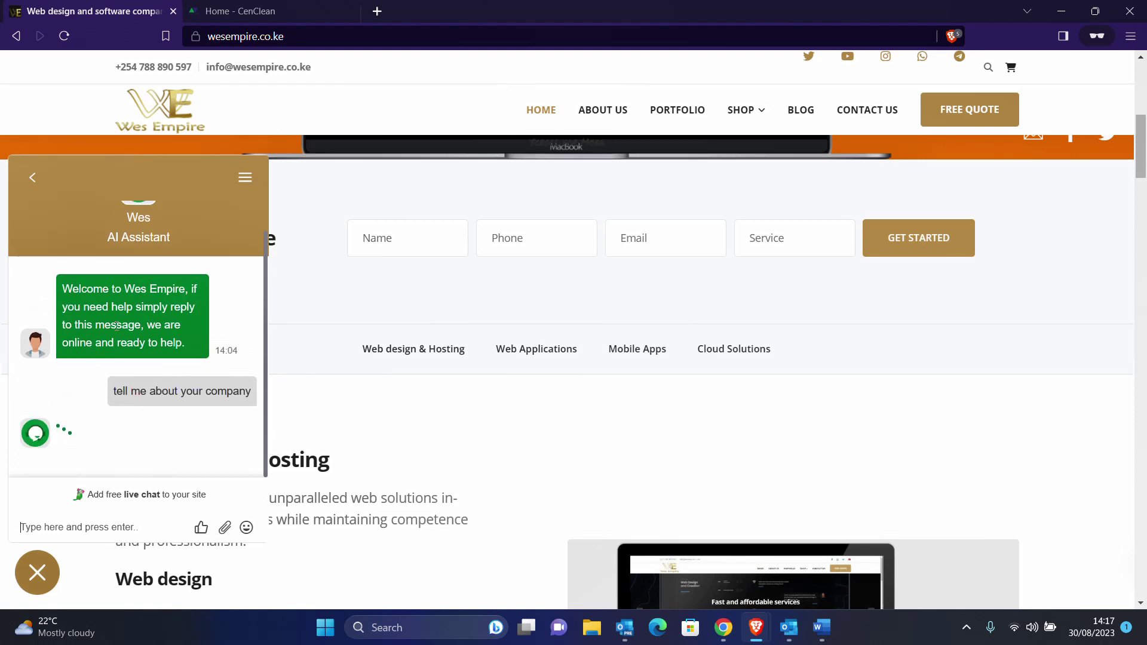
pyautogui.scroll(8, 137, 344)
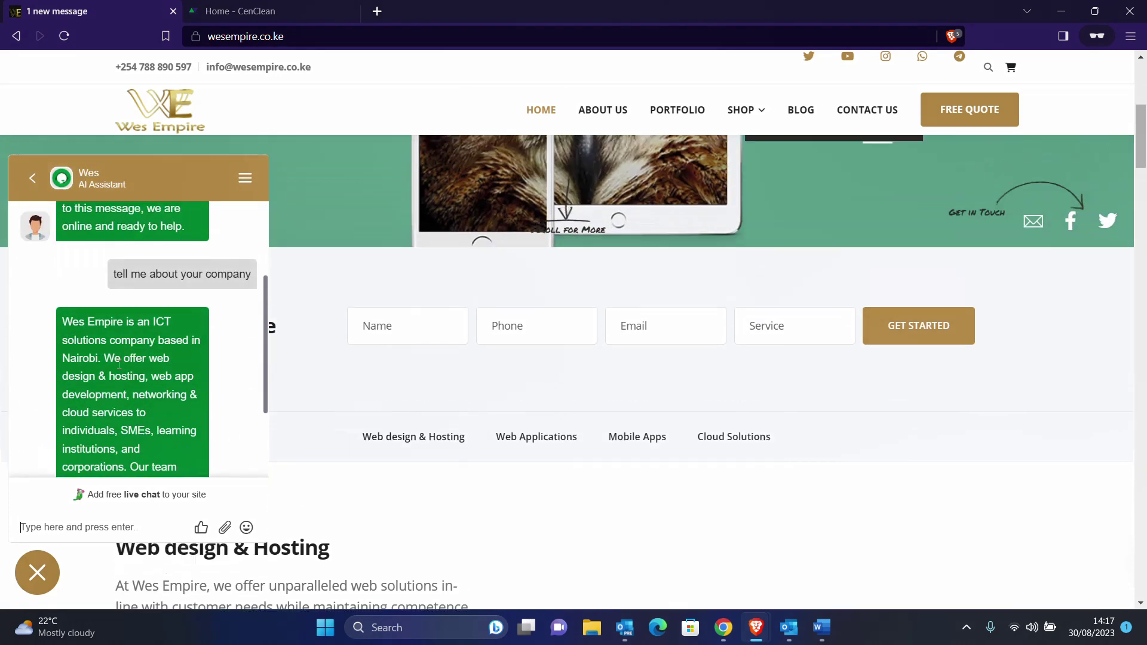
pyautogui.scroll(-4, 119, 365)
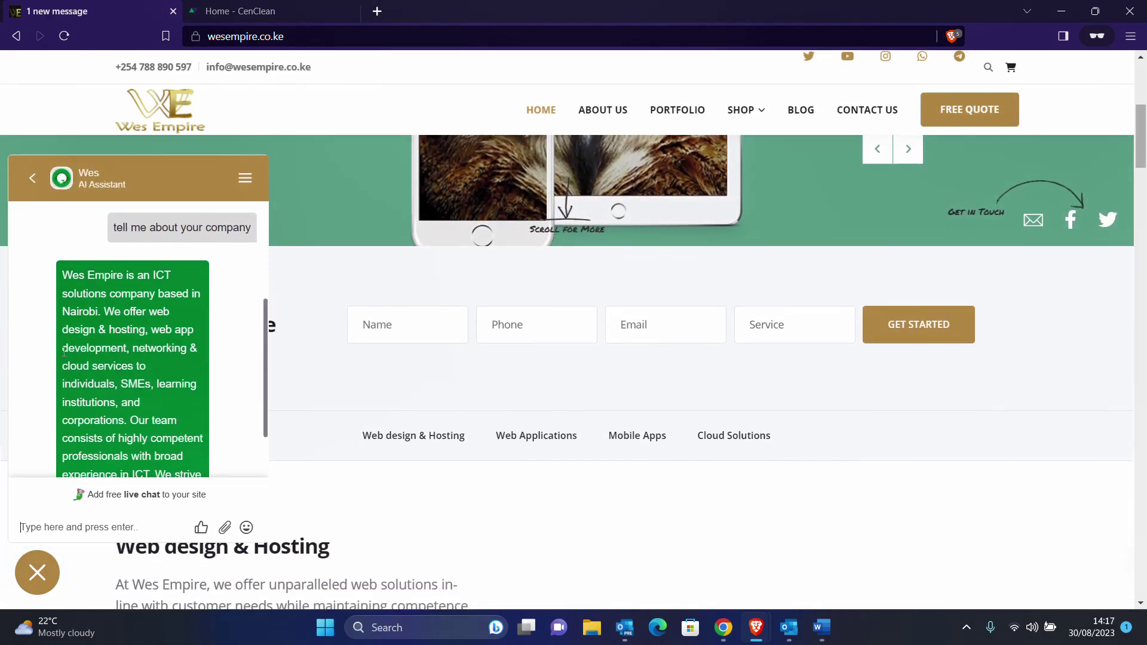
pyautogui.scroll(-2, 102, 335)
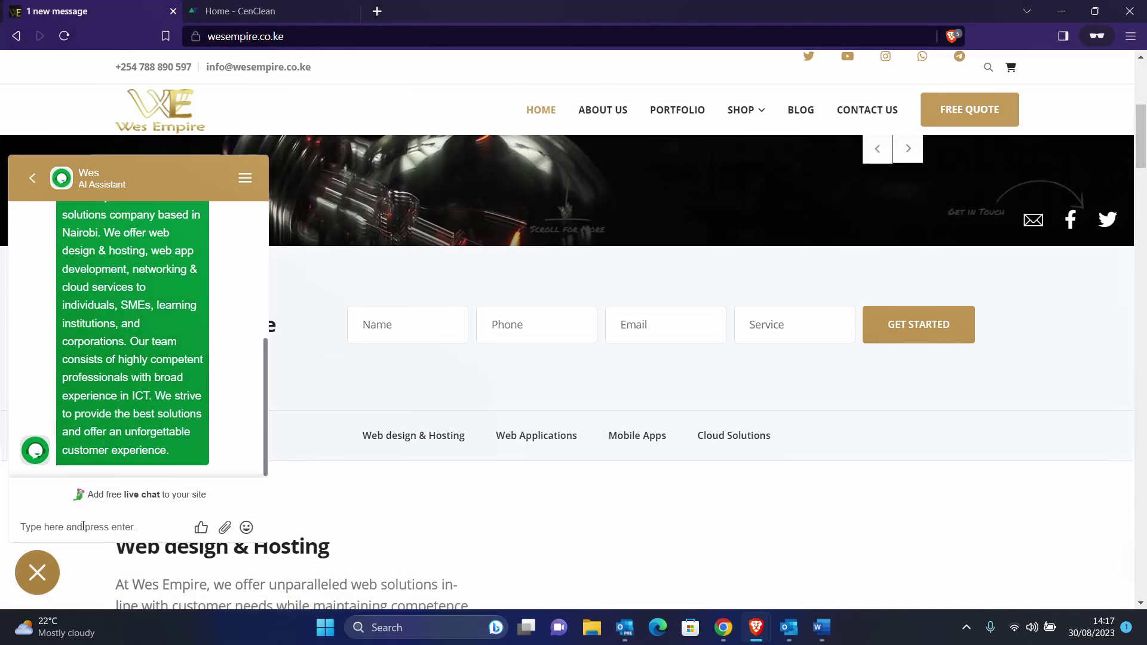
# Ask the chat assistant "what services do you offer".
pyautogui.click(83, 526)
pyautogui.write('what services do you off')
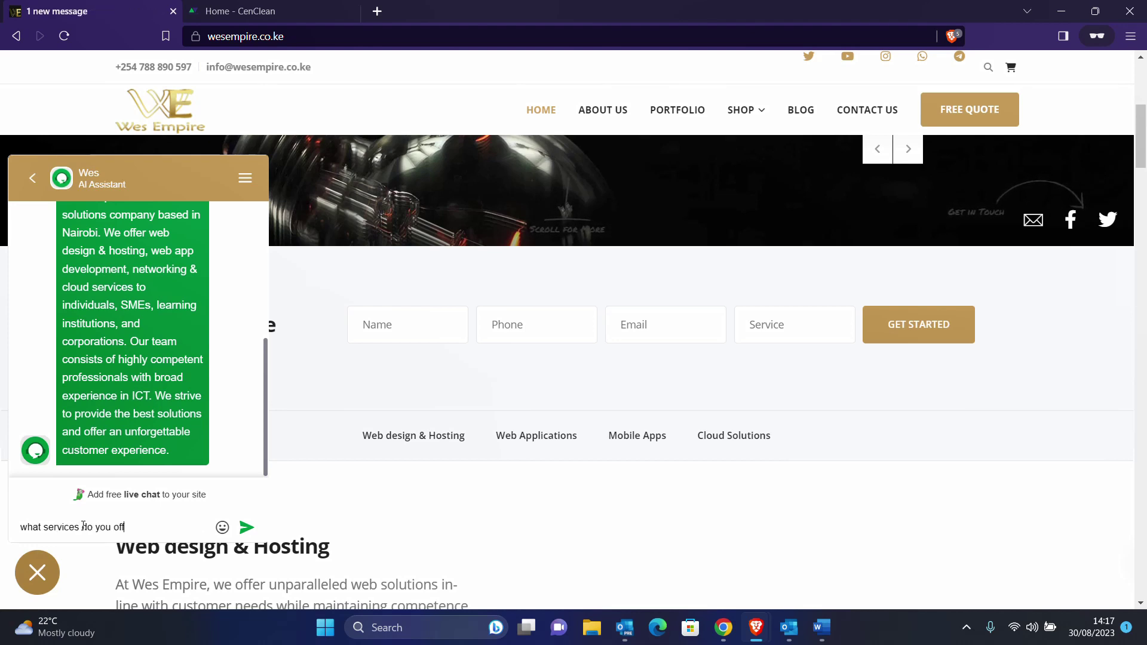
pyautogui.write('er')
pyautogui.press('Return')
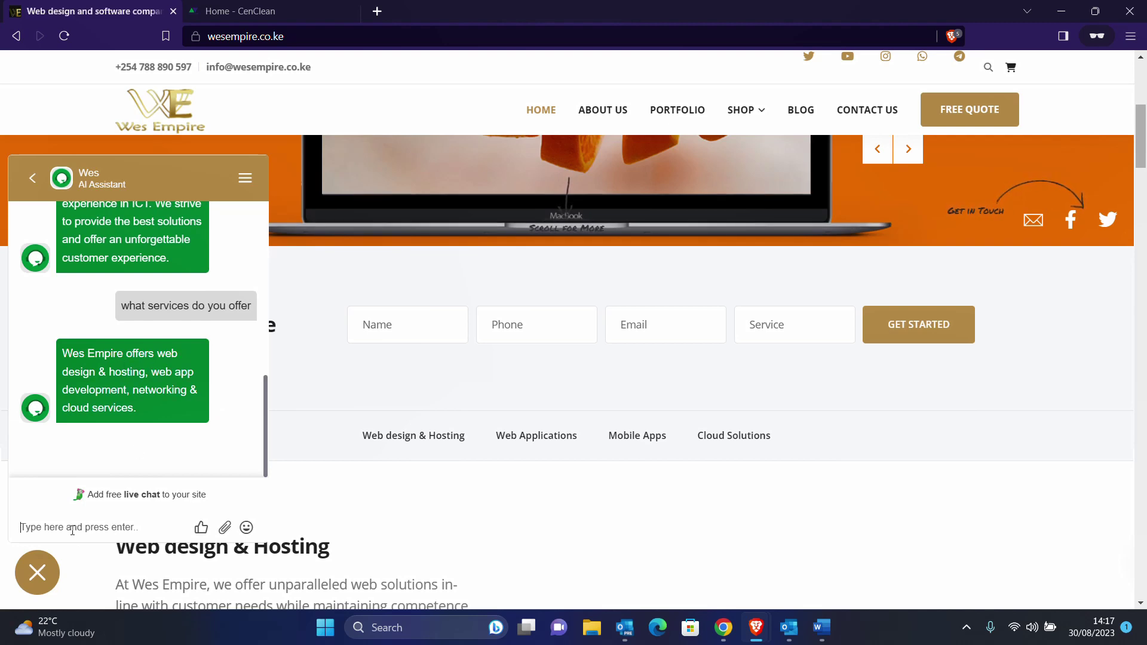
# Ask the chat assistant "what website design packages do you offer" and read through the whole reply.
pyautogui.write('w')
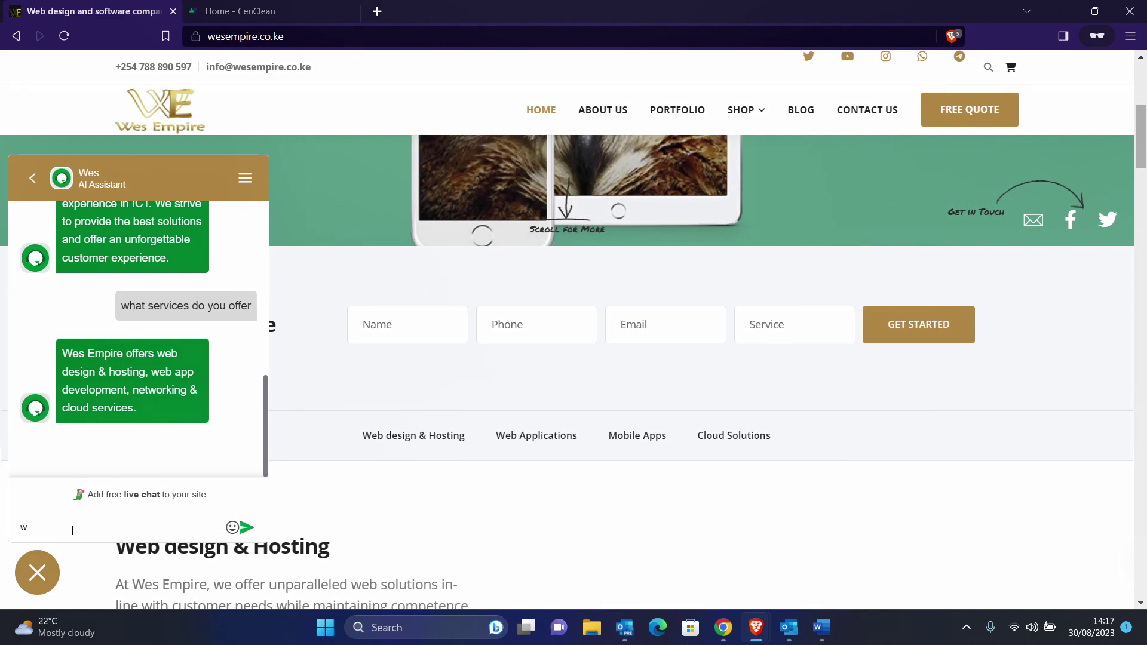
pyautogui.write('hat website design ')
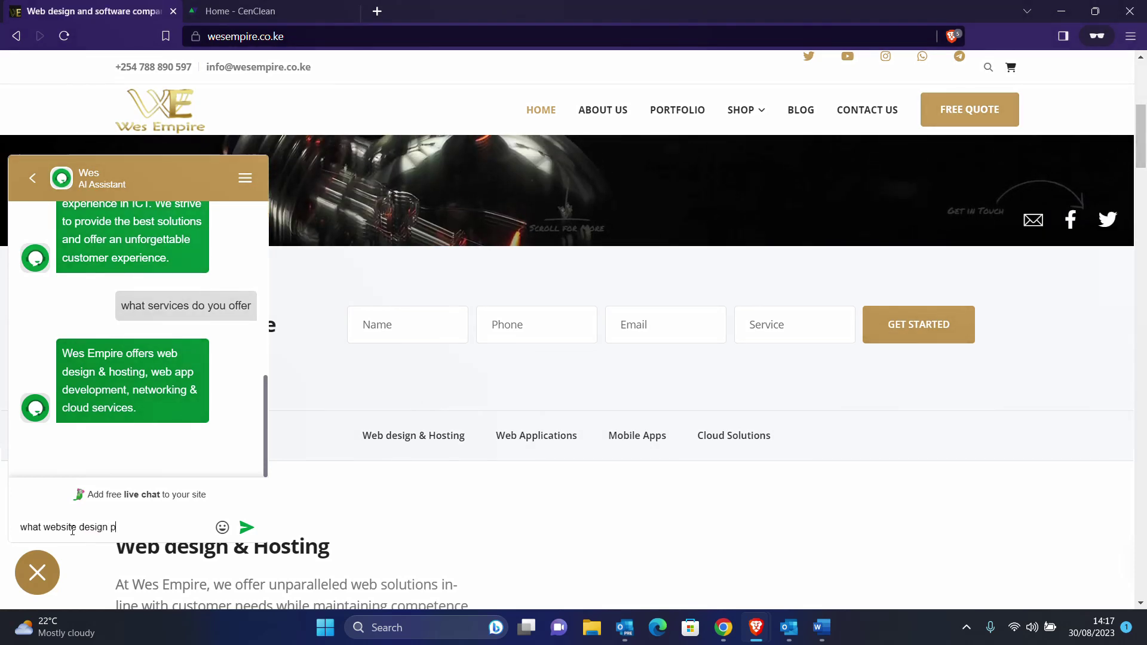
pyautogui.write('packages do you offer')
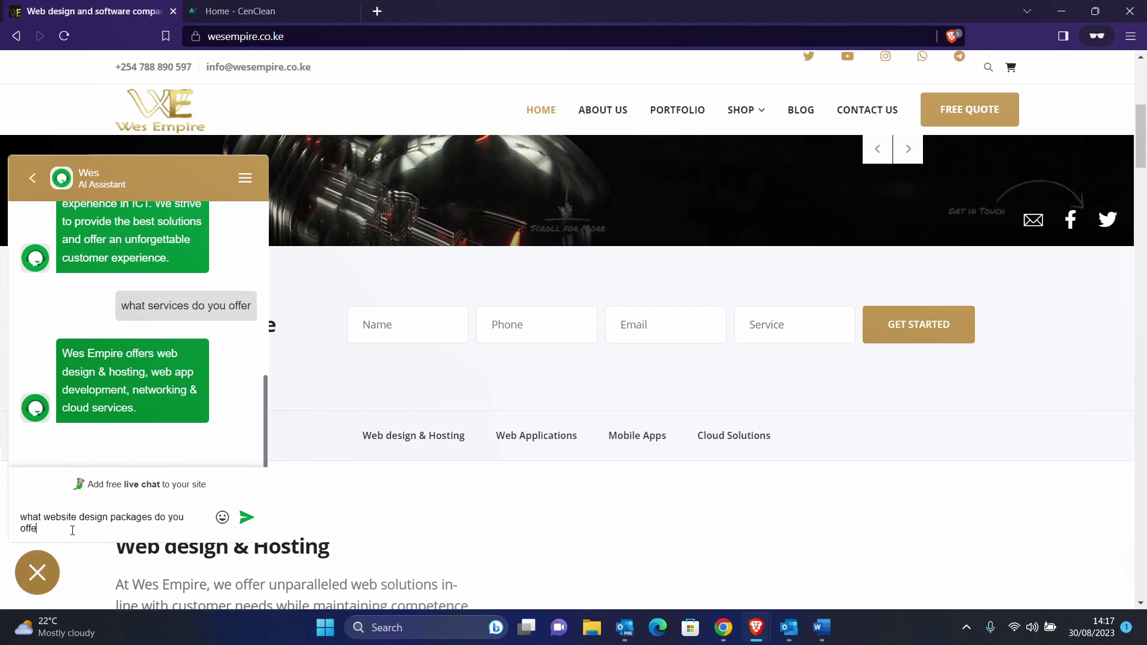
pyautogui.press('Return')
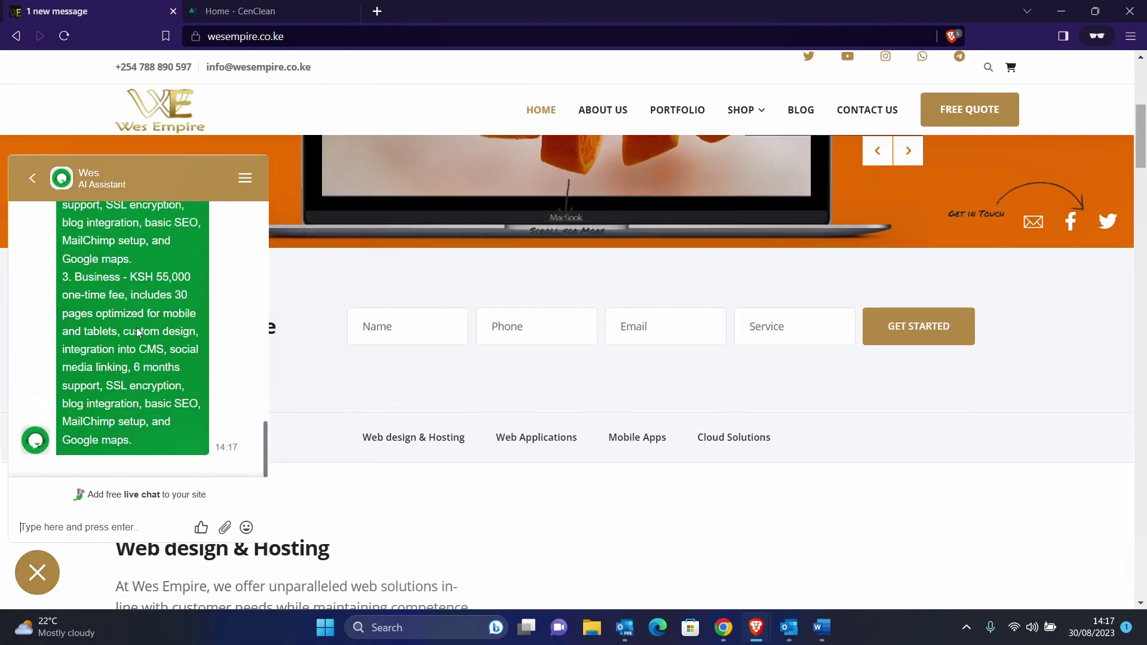
pyautogui.scroll(5, 142, 370)
pyautogui.scroll(5, 137, 329)
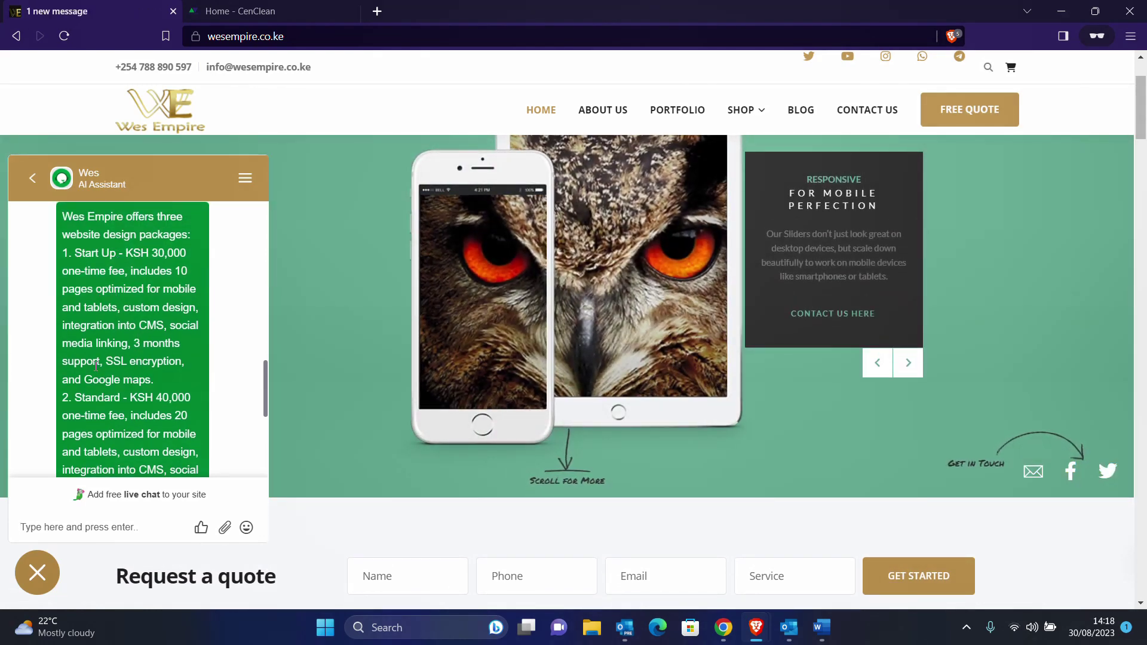
pyautogui.scroll(-1, 110, 398)
pyautogui.scroll(-3, 110, 398)
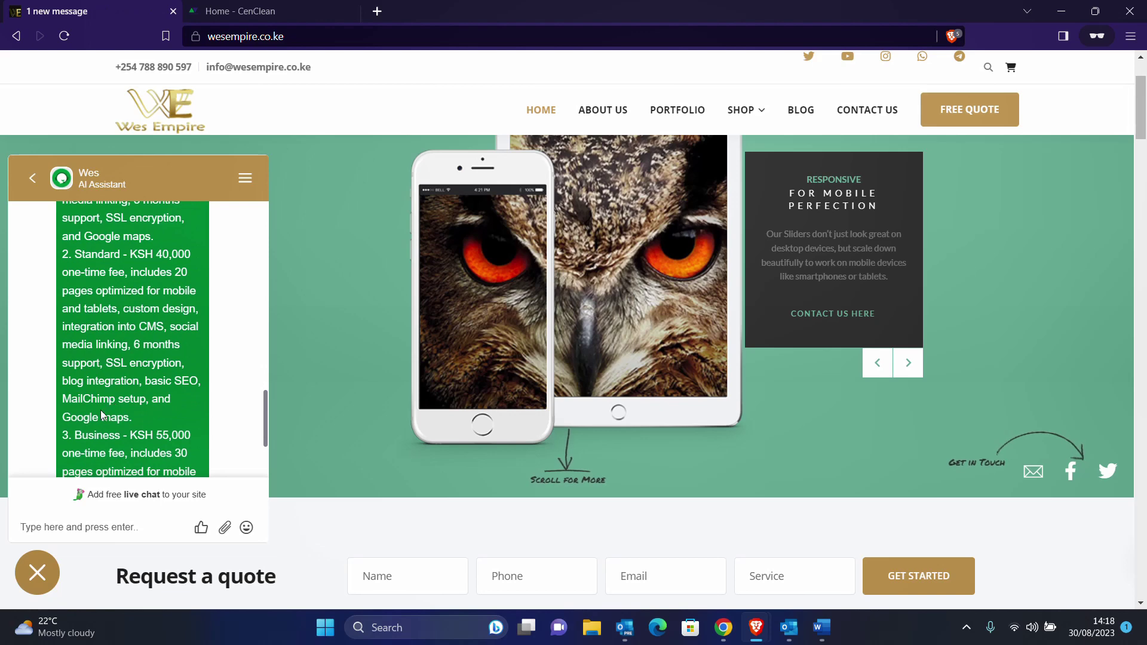
pyautogui.scroll(-3, 102, 428)
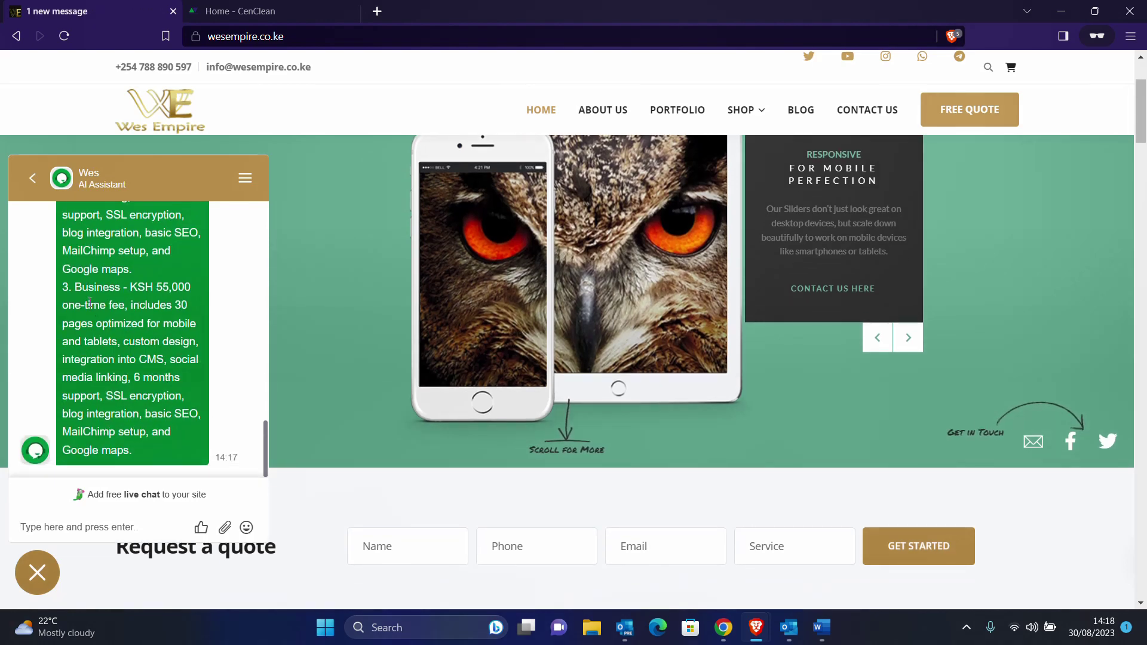
pyautogui.scroll(-3, 116, 309)
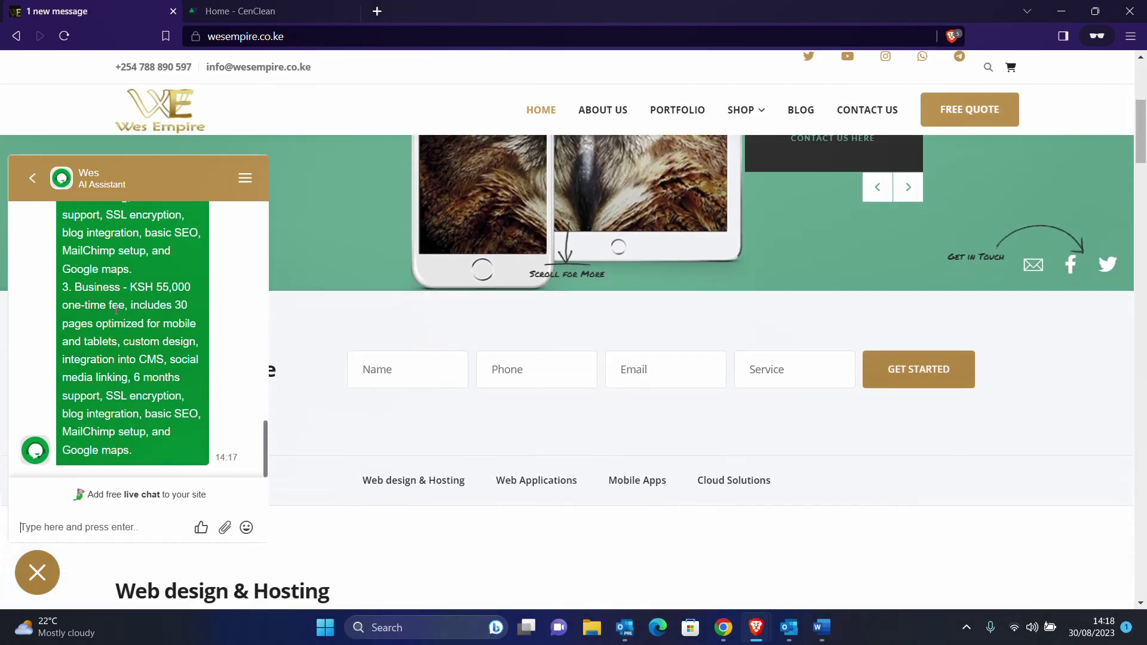
pyautogui.scroll(-5, 116, 309)
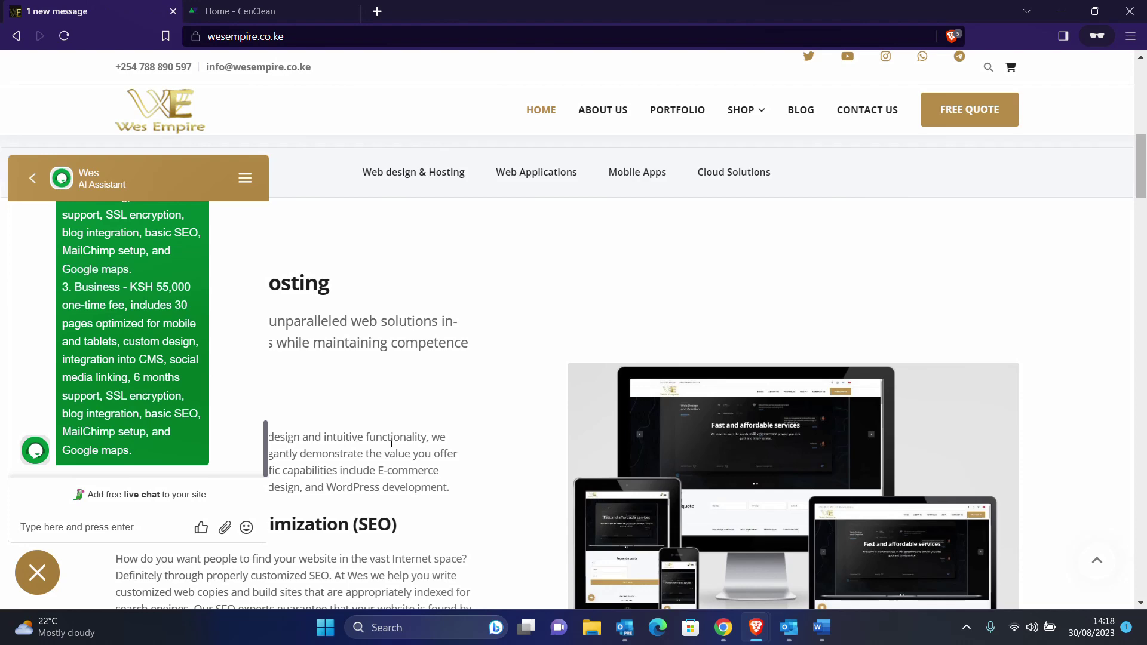
# Switch to the CenClean website and look through its home page, from the banner to the product sections.
pyautogui.click(269, 7)
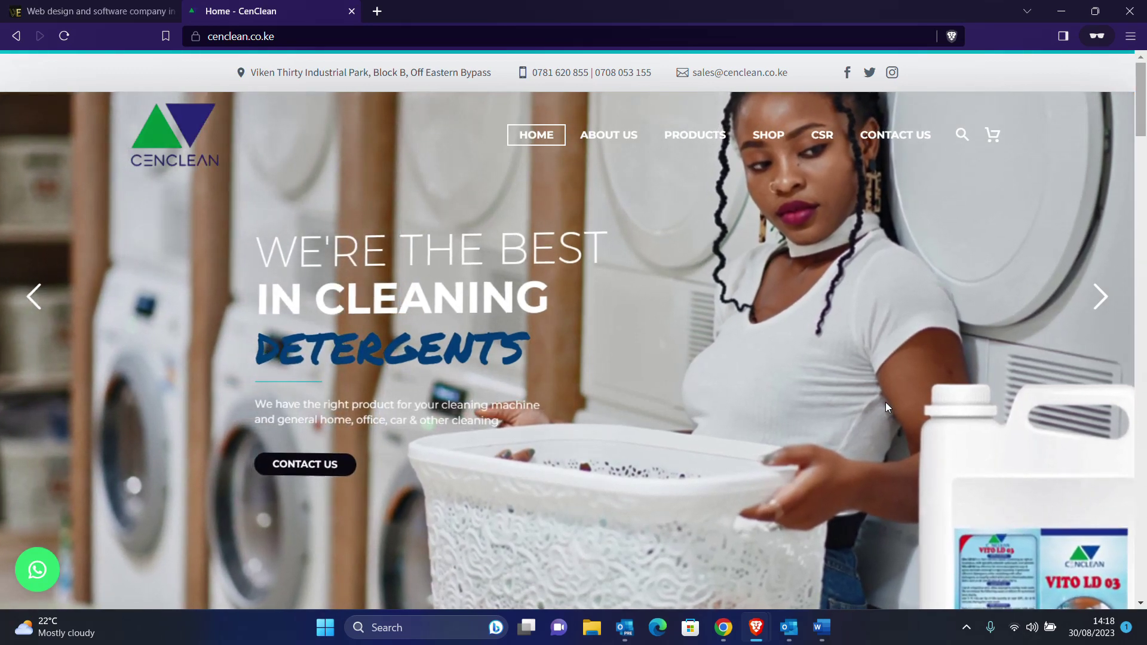
pyautogui.scroll(-1, 886, 402)
pyautogui.scroll(-8, 886, 403)
pyautogui.scroll(-4, 886, 403)
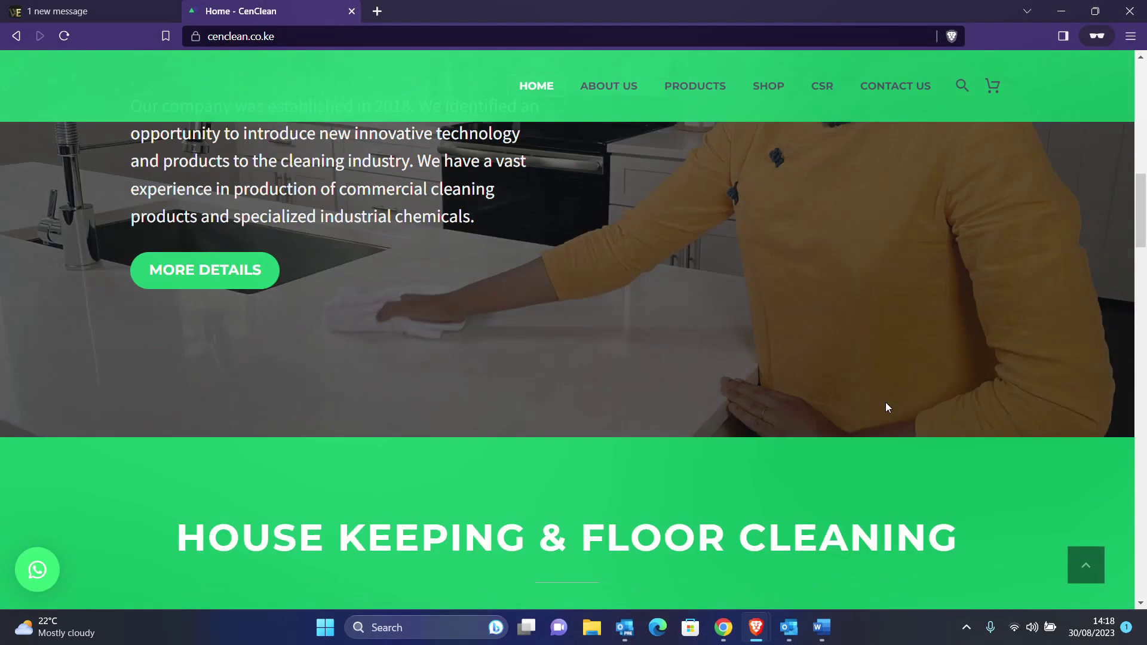
pyautogui.scroll(-10, 886, 403)
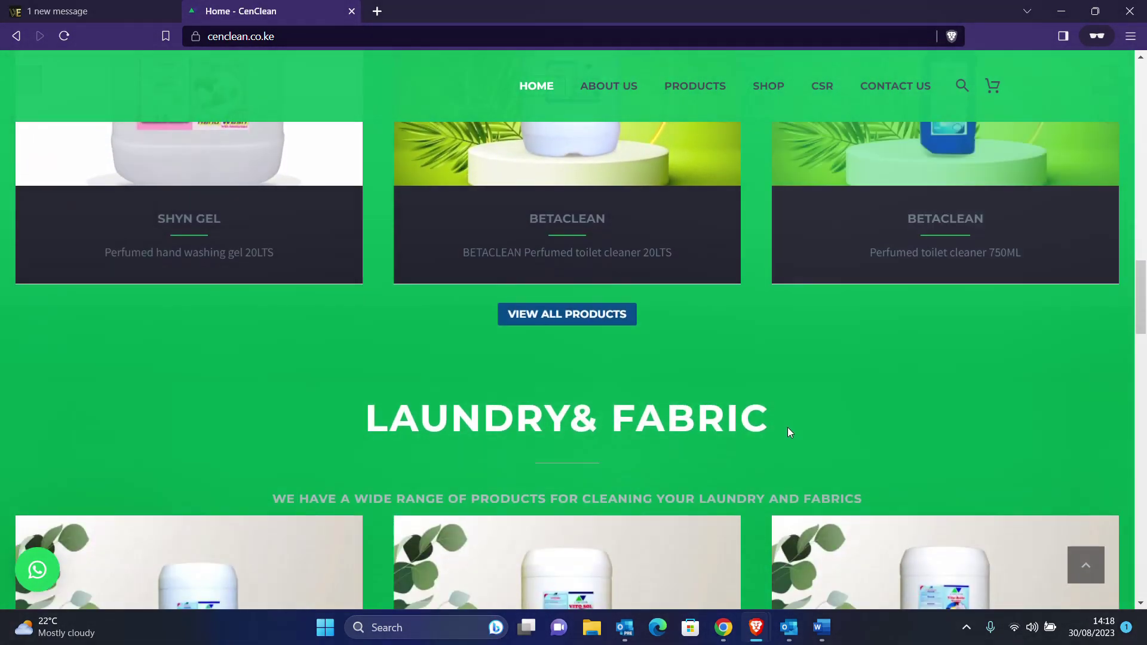
pyautogui.scroll(-12, 789, 429)
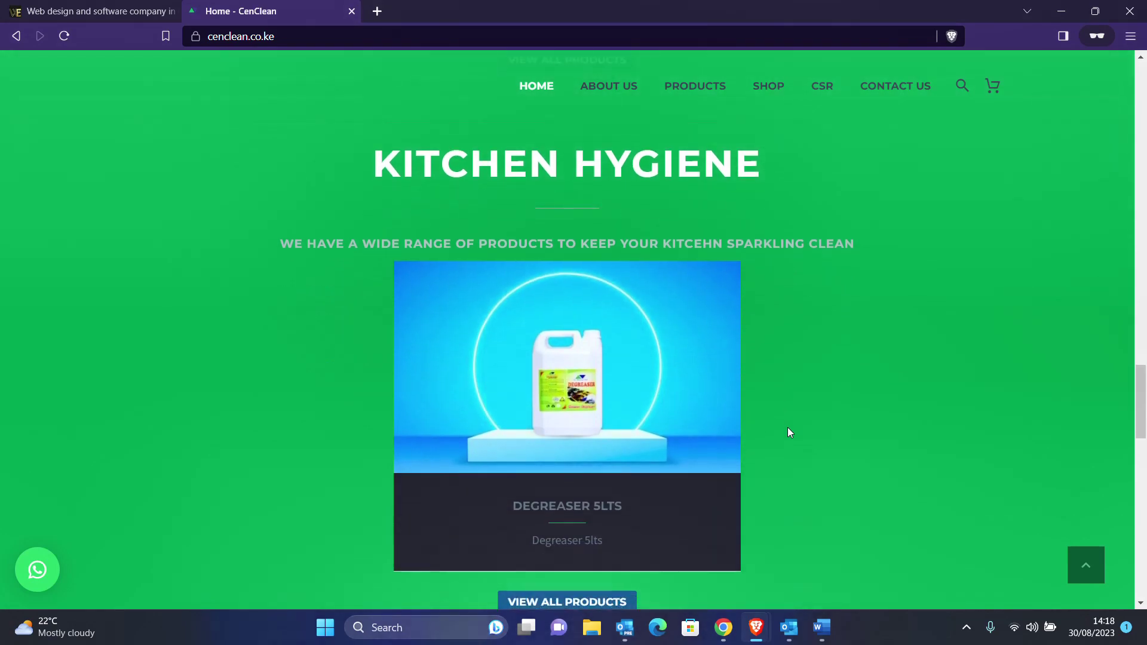
pyautogui.scroll(-12, 788, 429)
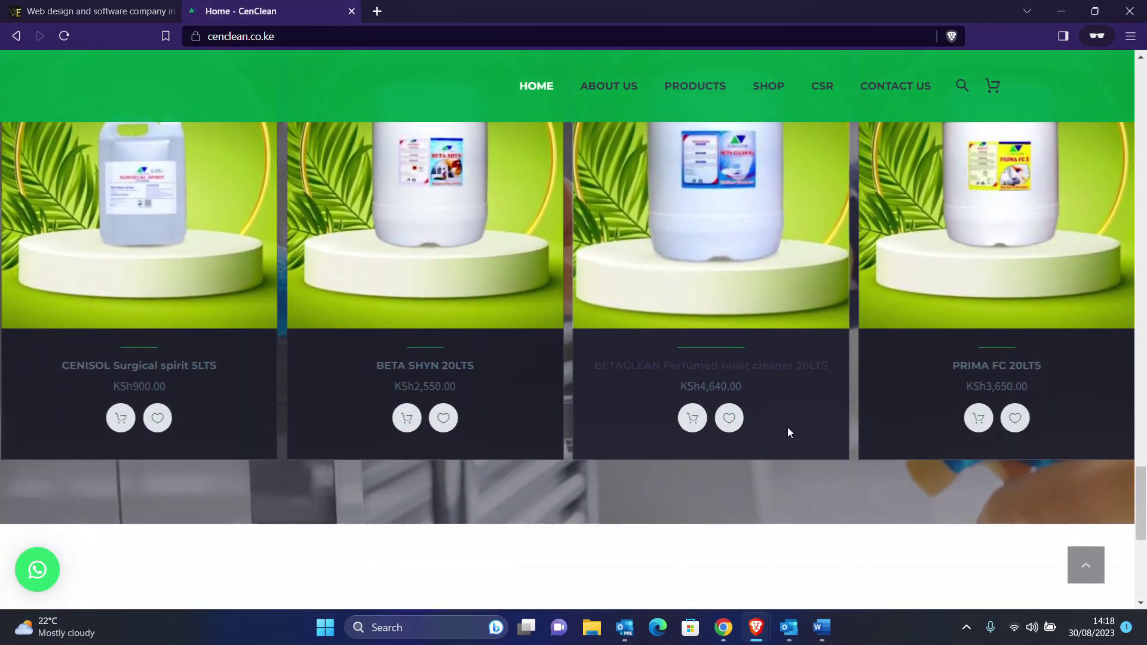
pyautogui.scroll(20, 788, 429)
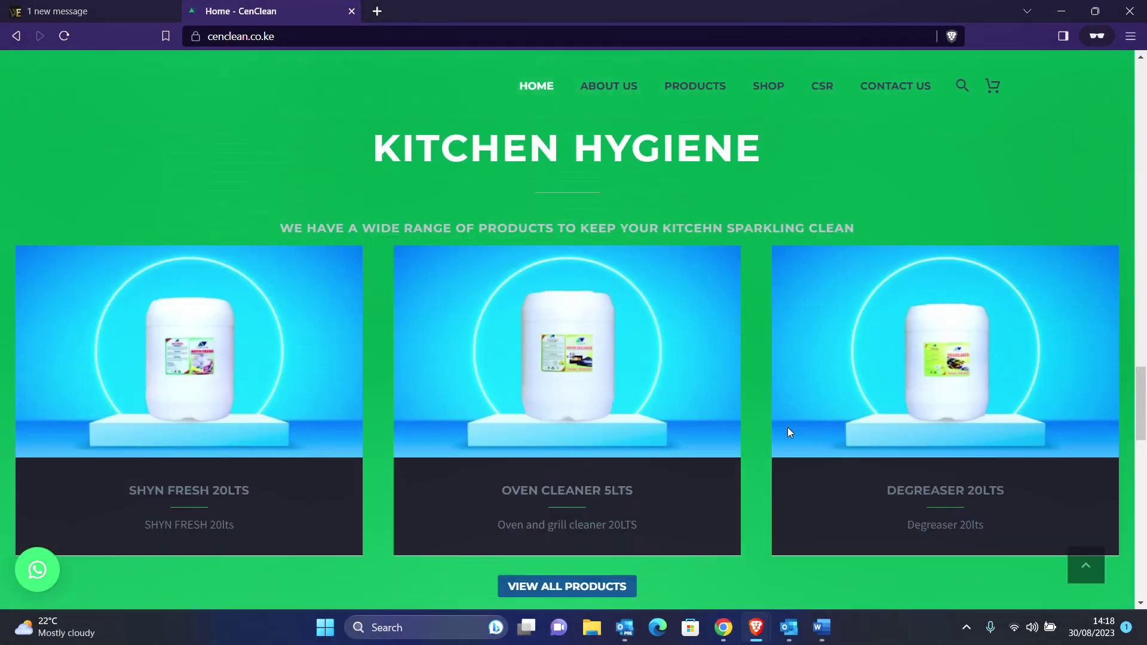
pyautogui.scroll(4, 788, 429)
pyautogui.scroll(9, 715, 335)
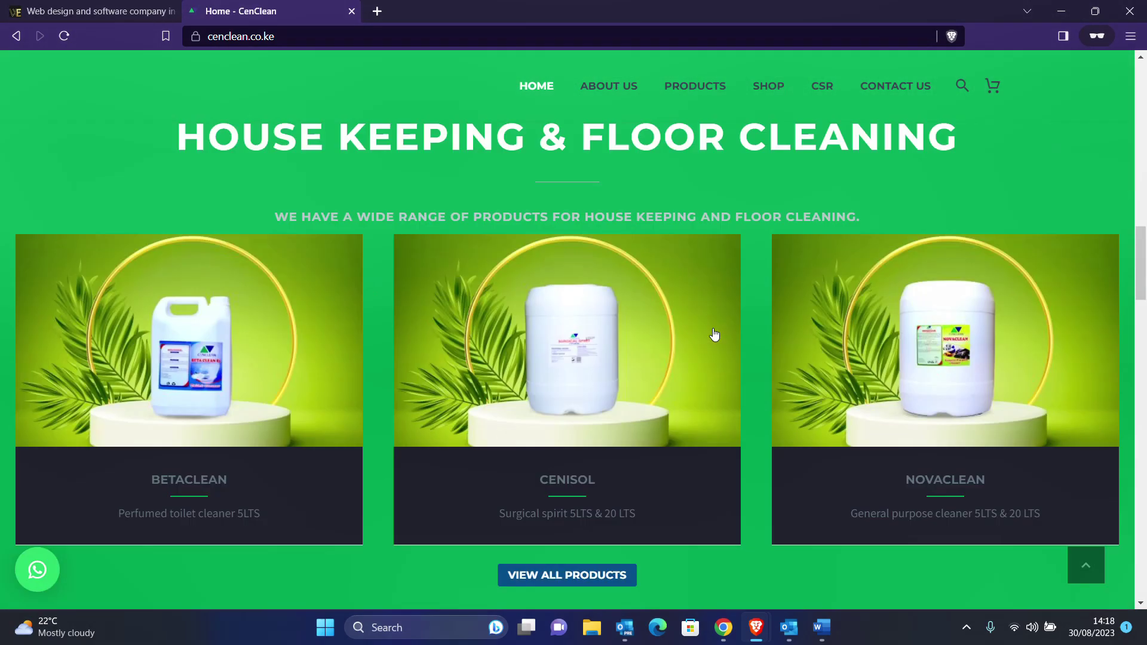
pyautogui.scroll(6, 714, 331)
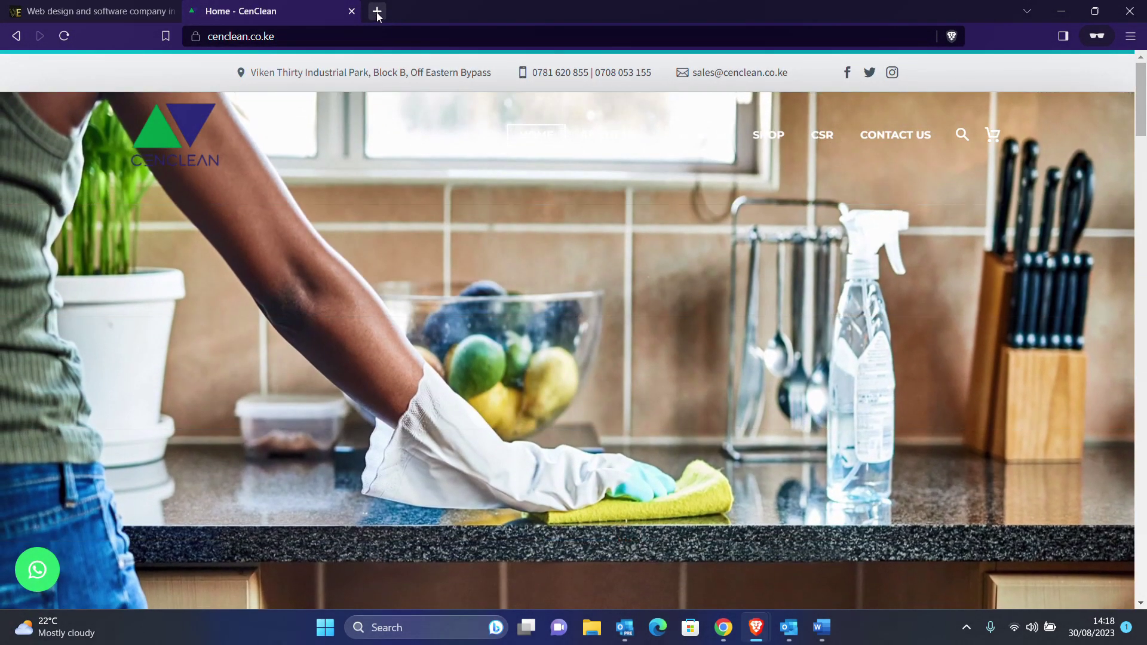
# Open tawk.to in a new browser tab and look over its home page.
pyautogui.click(377, 11)
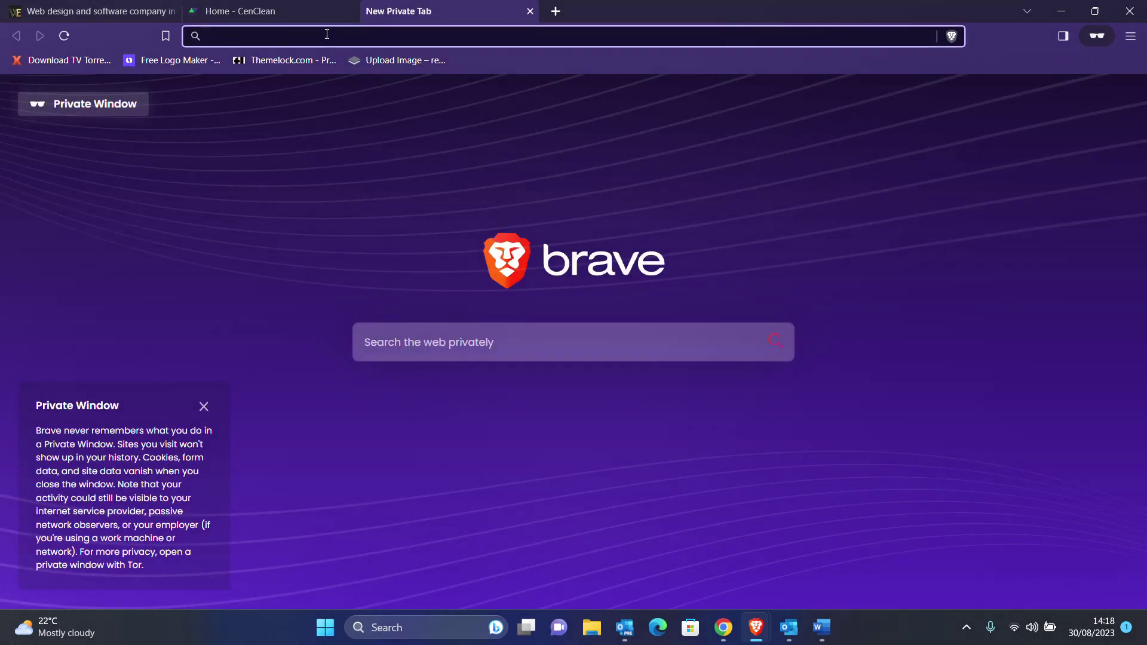
pyautogui.write('tawk')
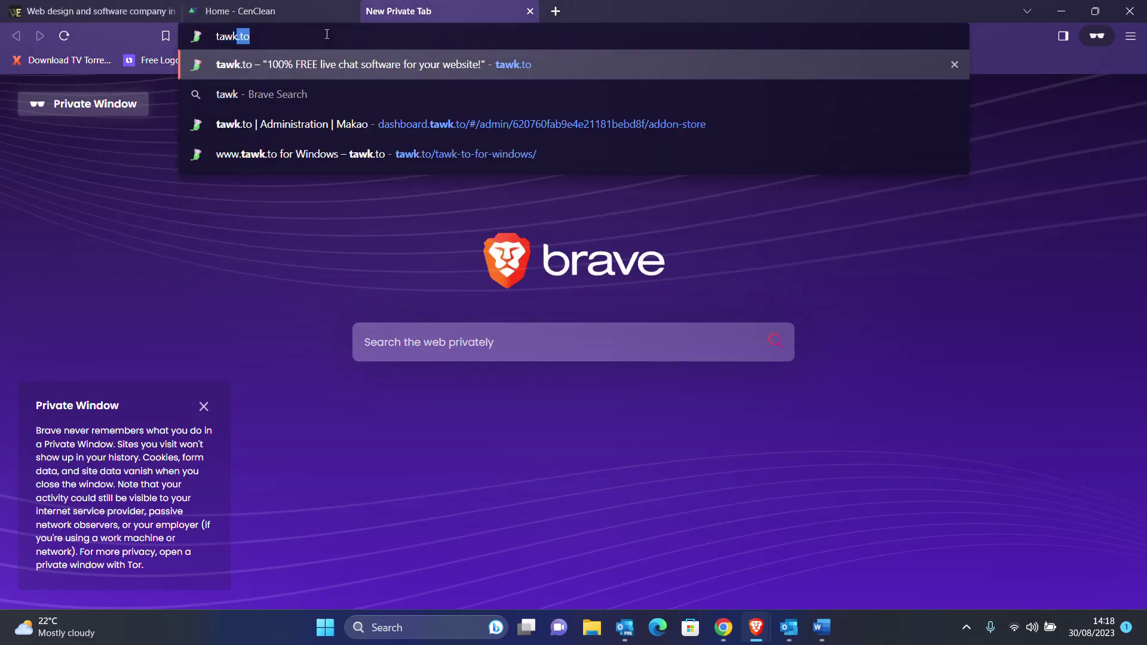
pyautogui.write('.to')
pyautogui.press('Return')
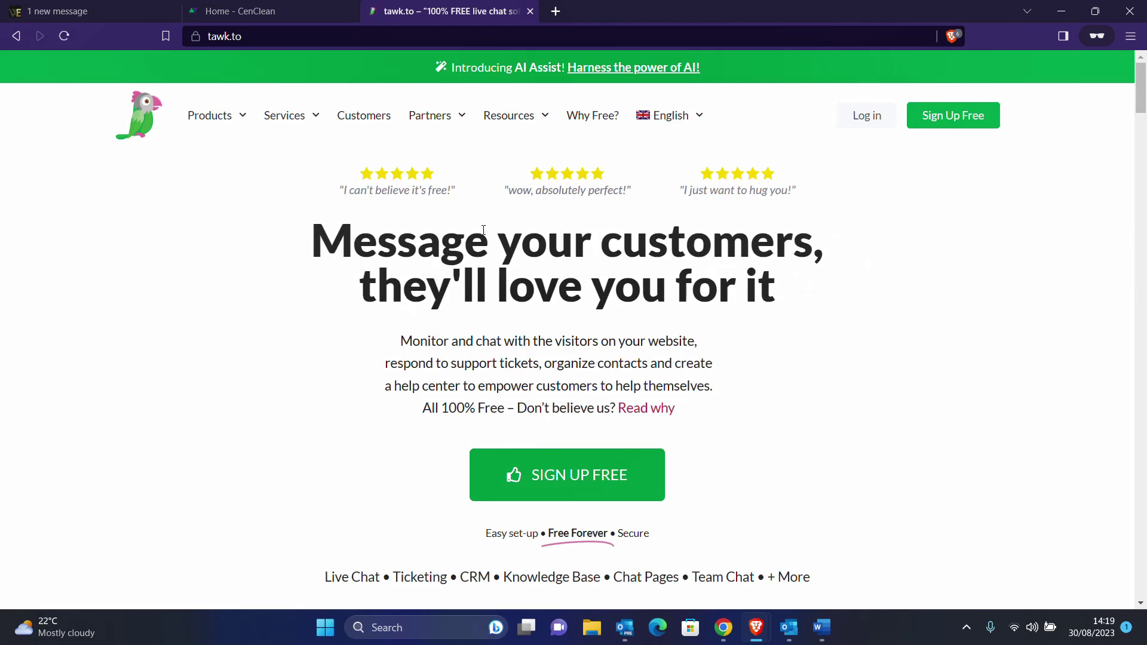
pyautogui.scroll(-10, 962, 323)
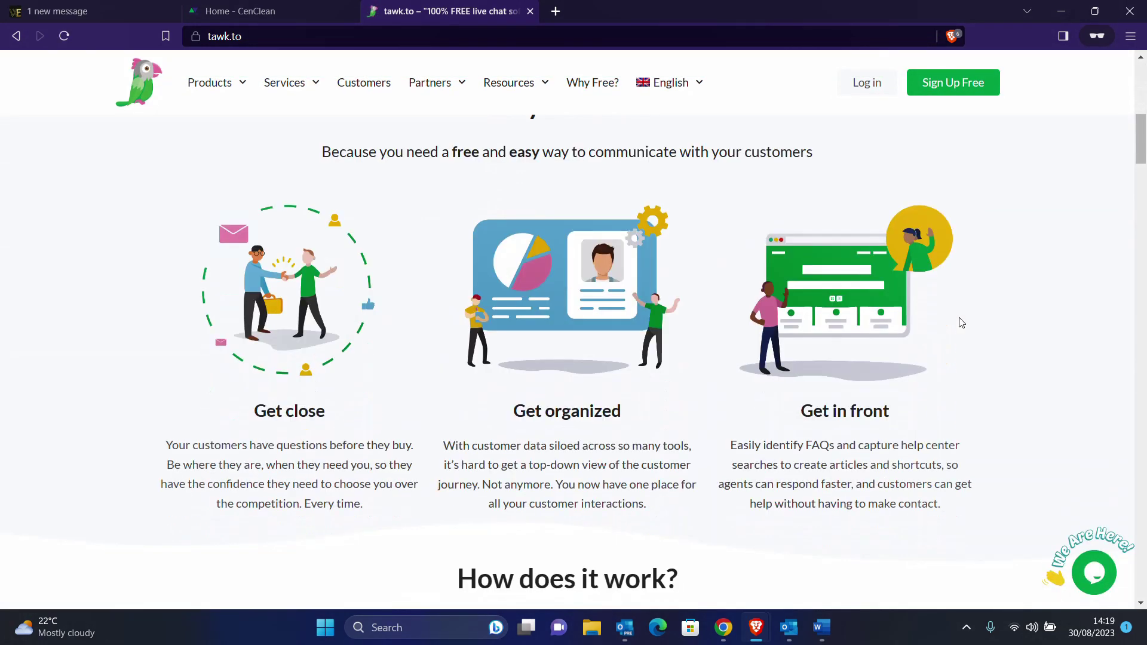
pyautogui.scroll(-6, 961, 323)
pyautogui.scroll(-1, 961, 323)
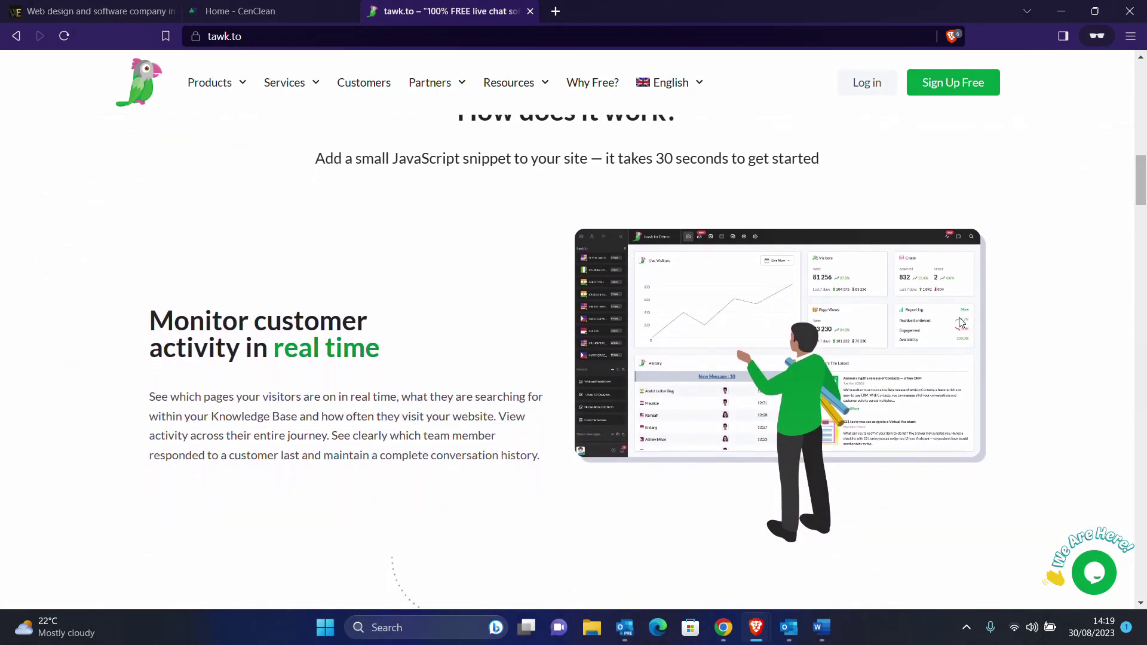
pyautogui.press('Home')
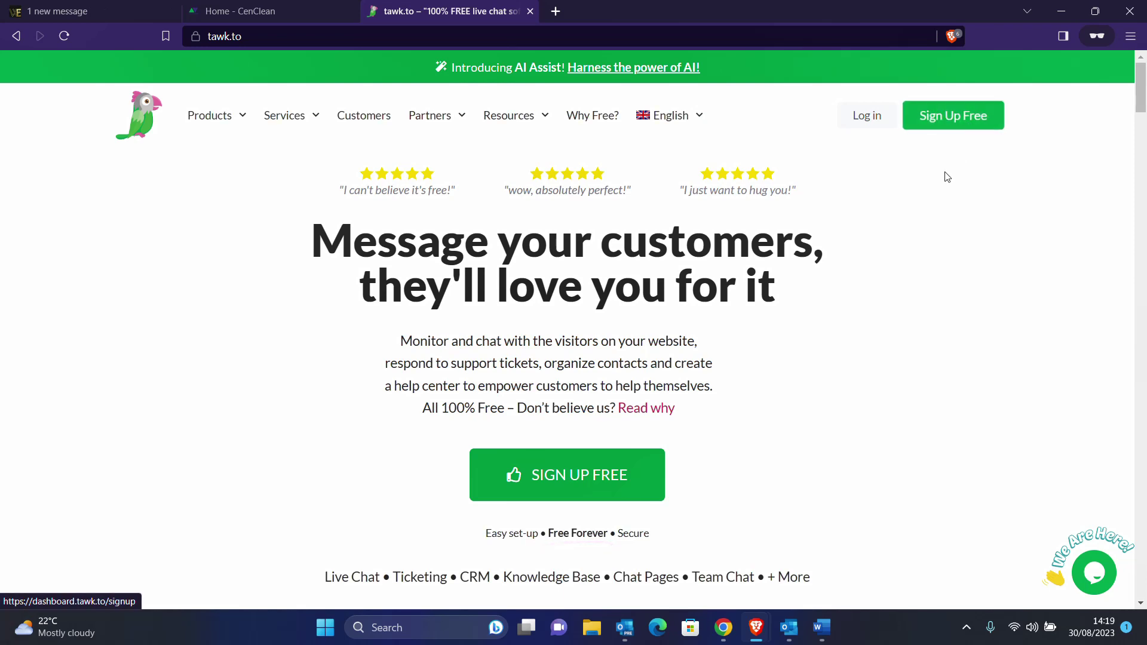
# Log in to the tawk.to account with the saved e-mail and account password.
pyautogui.click(871, 122)
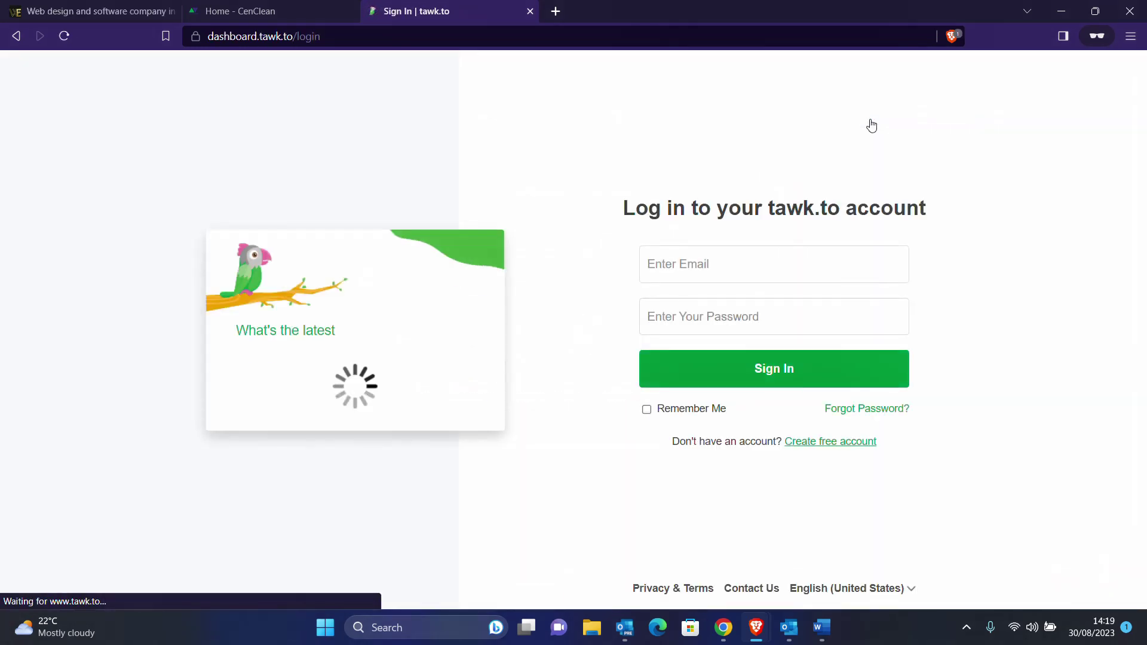
pyautogui.click(683, 263)
pyautogui.press('Down')
pyautogui.press('Return')
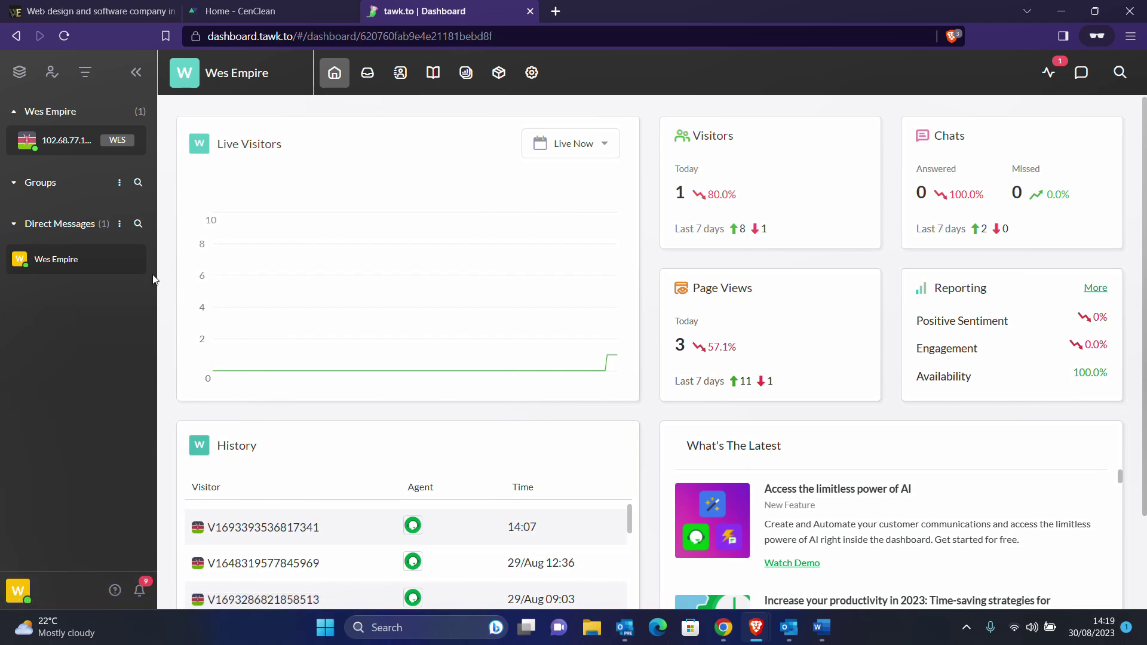
# Look over the tawk.to dashboard, including the live visitor's details and the chat history.
pyautogui.moveTo(72, 146)
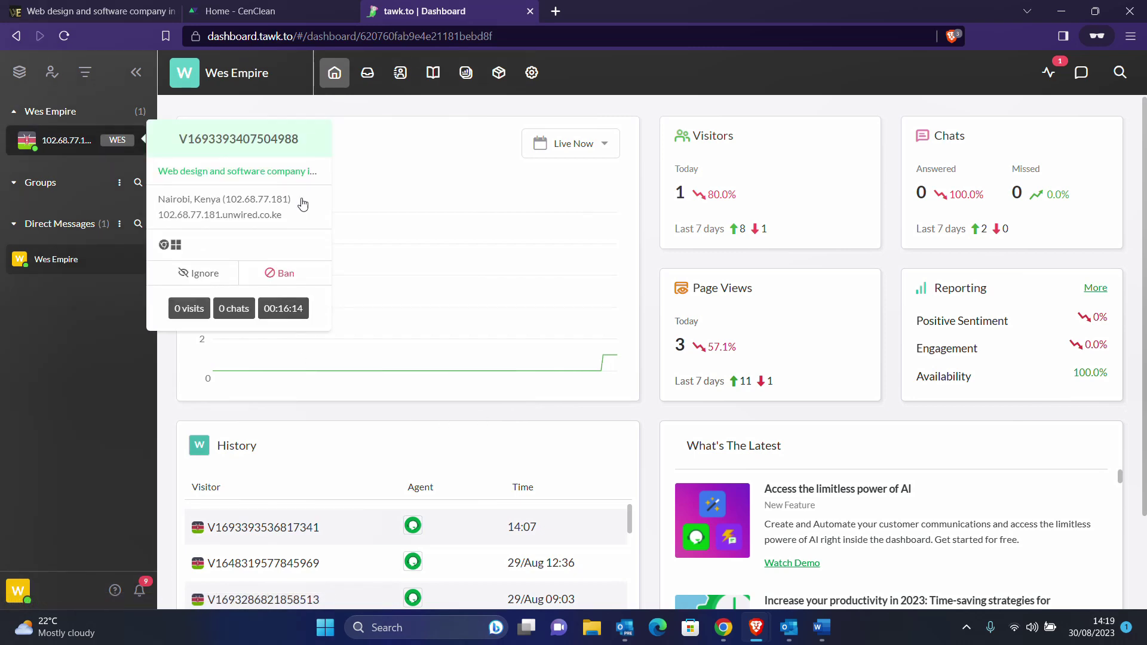
pyautogui.scroll(-2, 458, 281)
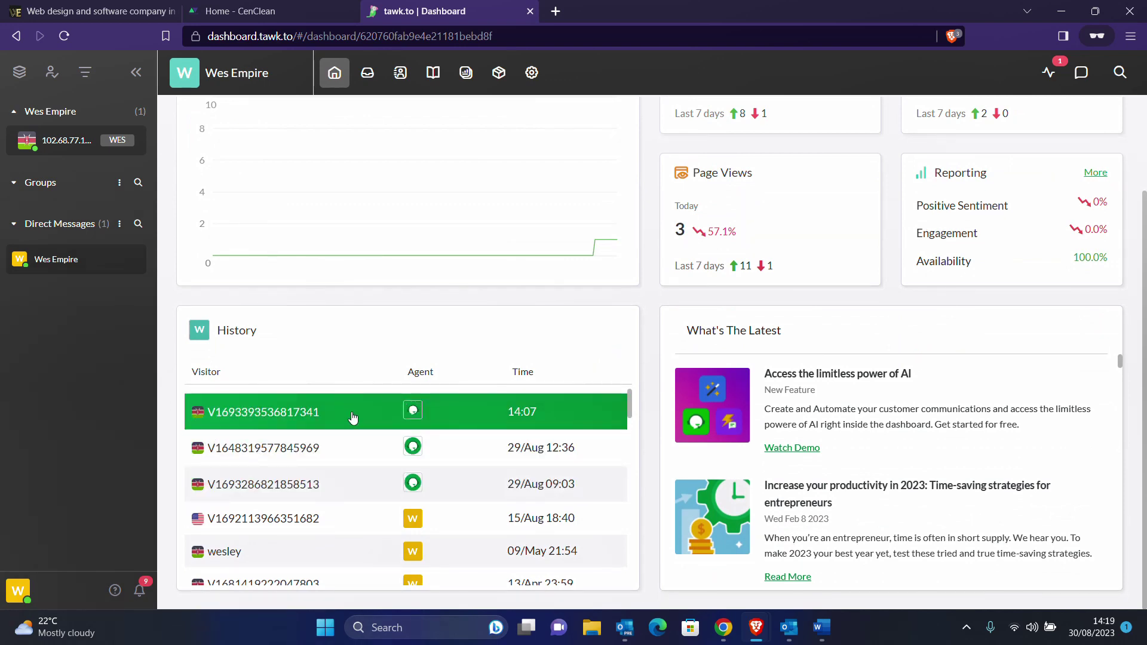
pyautogui.scroll(2, 324, 325)
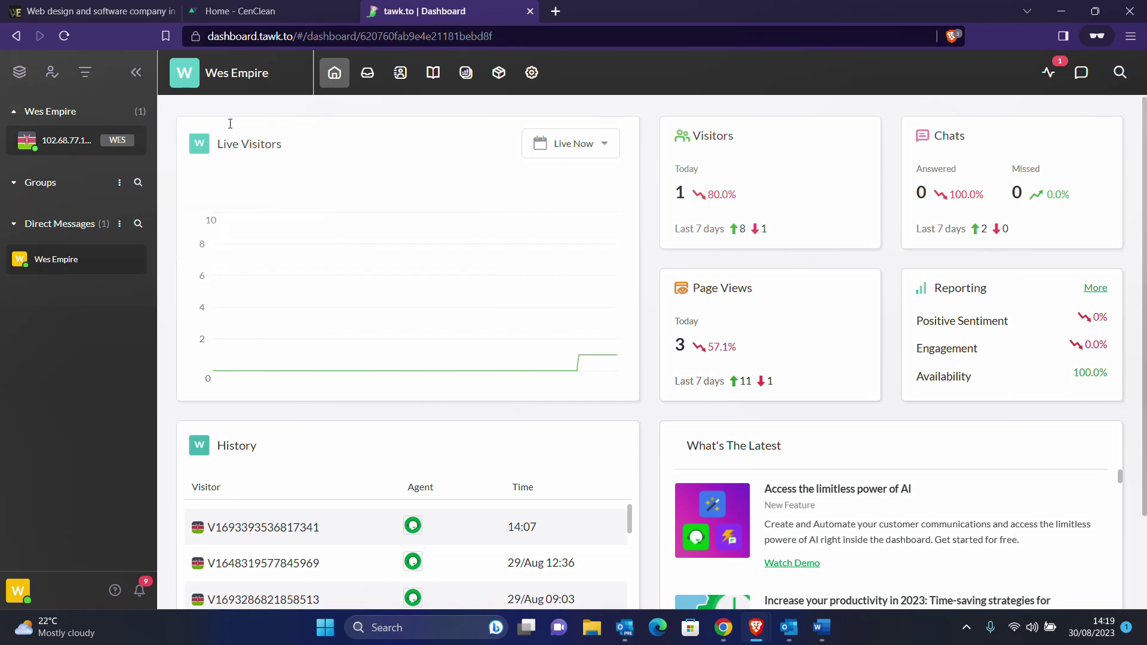
# Start adding a new property to the tawk.to account and name it CenClean.
pyautogui.click(187, 75)
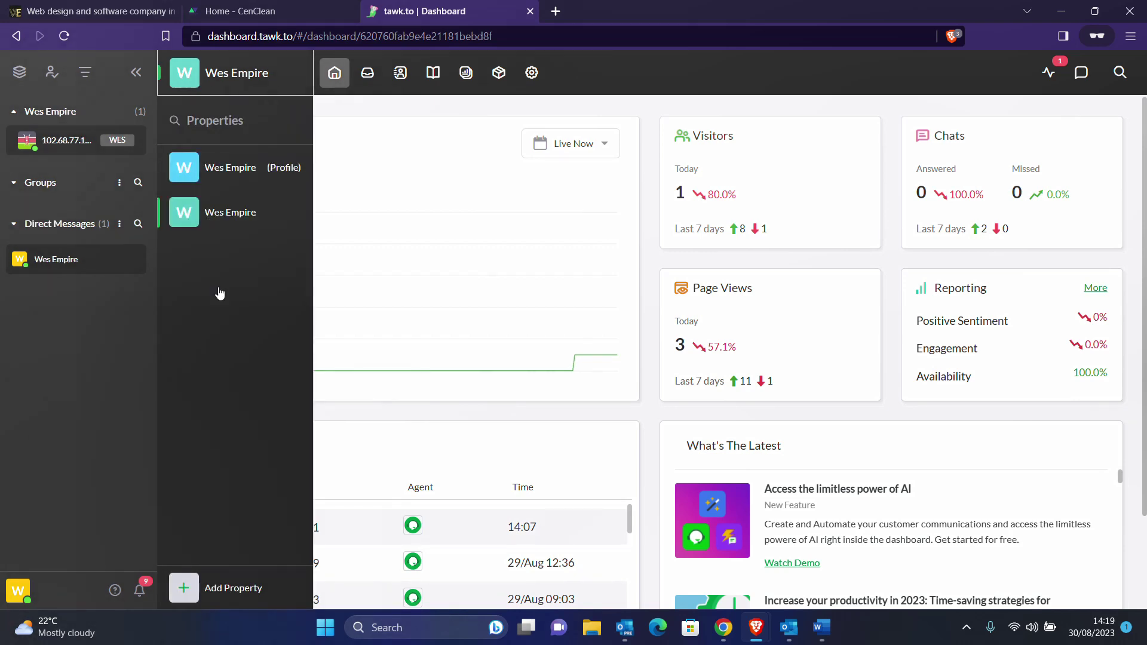
pyautogui.click(184, 82)
pyautogui.click(218, 593)
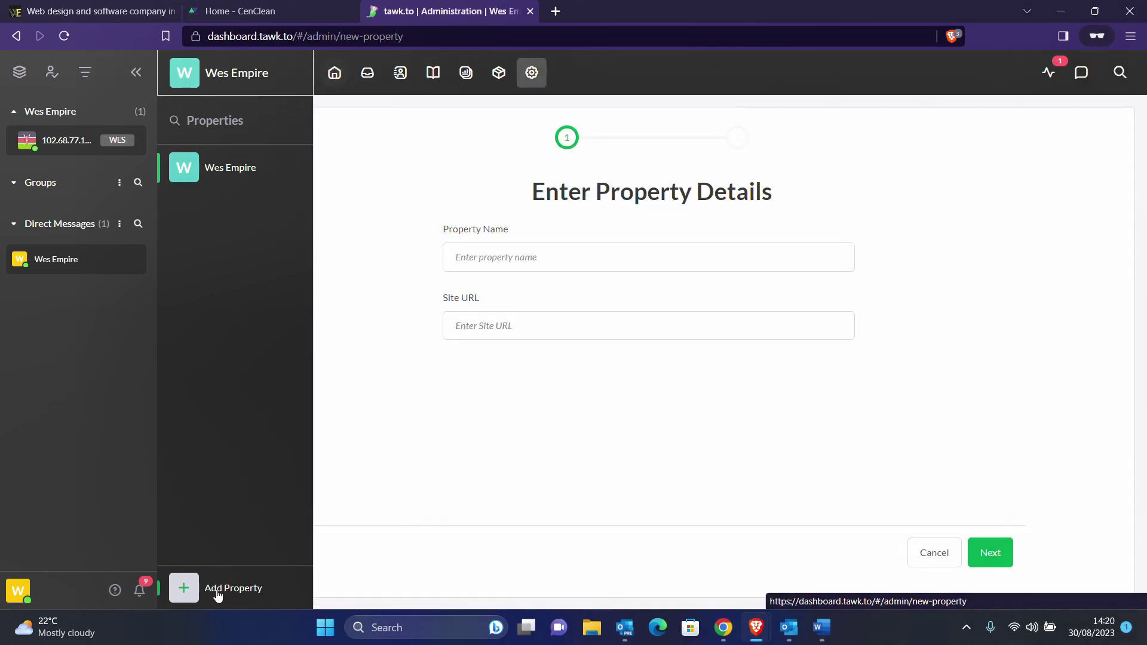
pyautogui.click(499, 252)
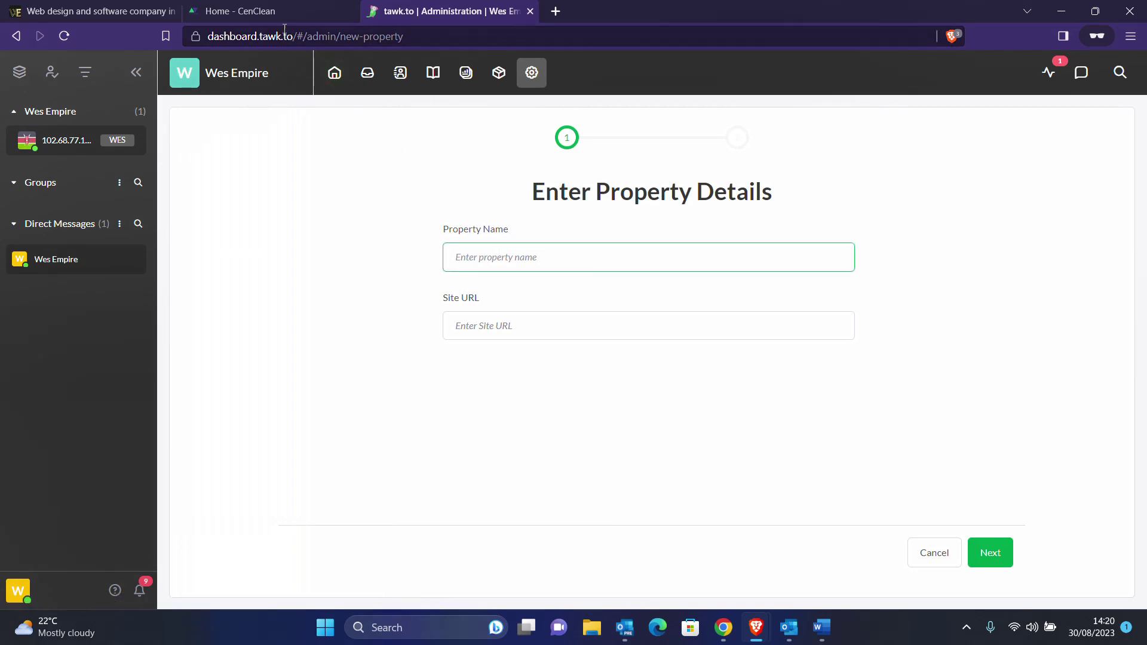
pyautogui.click(257, 11)
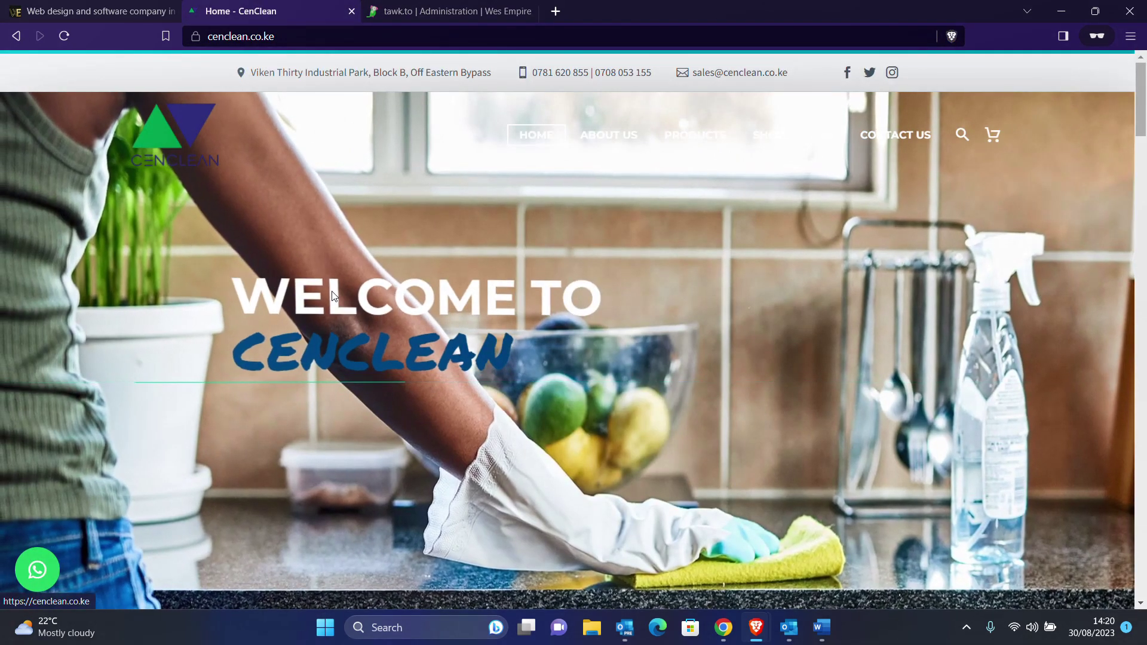
pyautogui.click(460, 11)
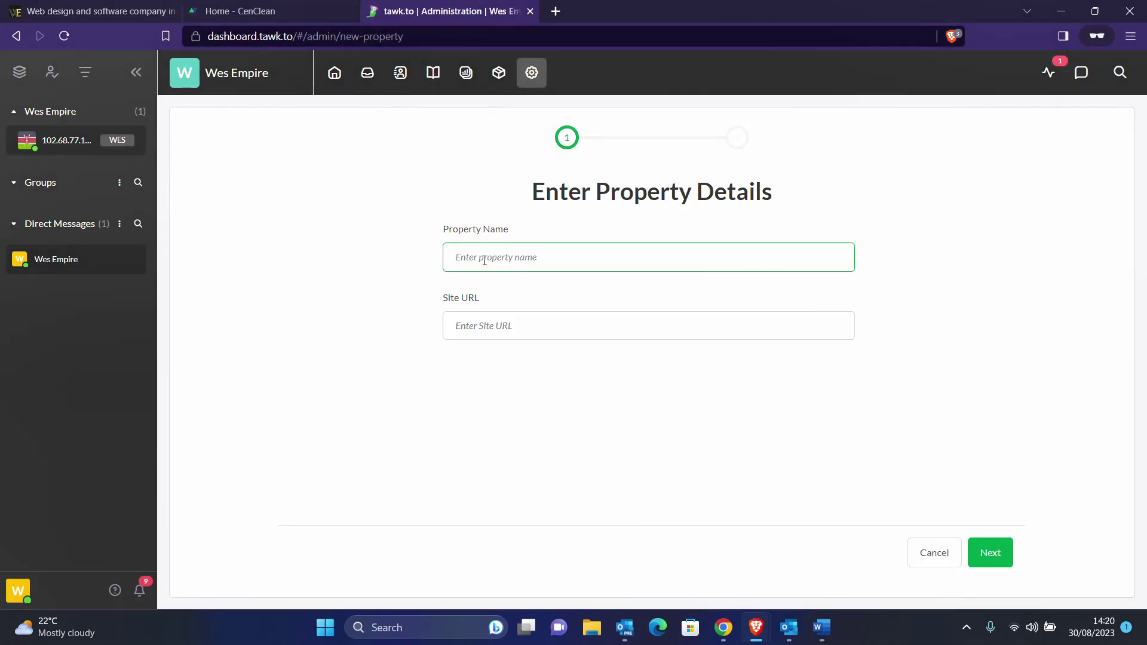
pyautogui.write('CenClean')
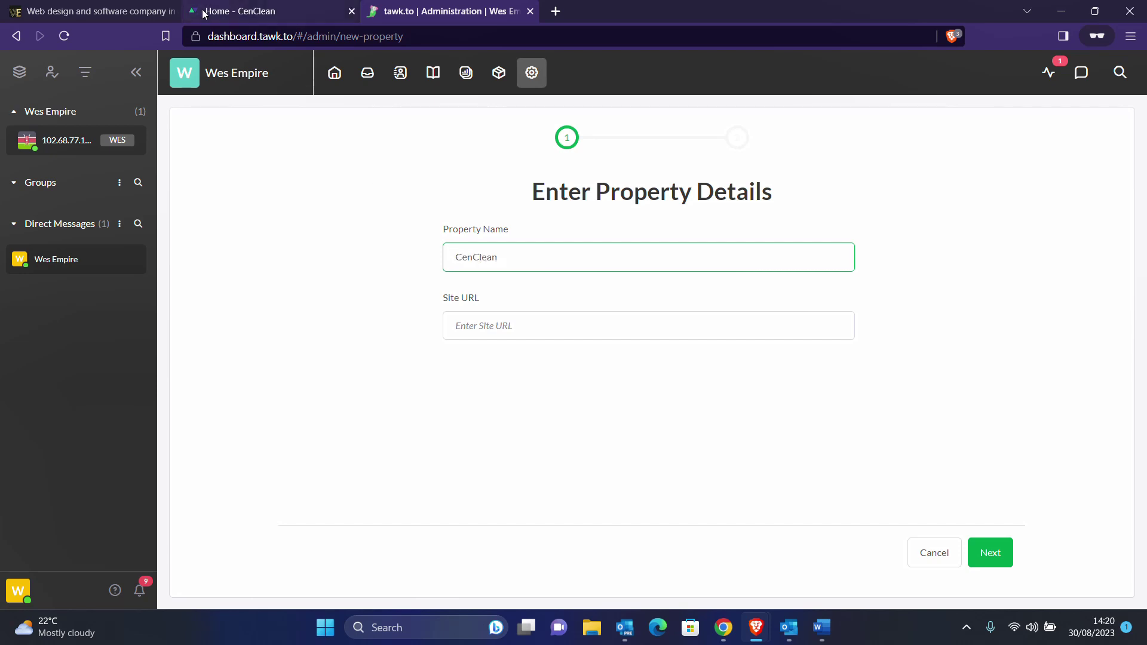
pyautogui.click(223, 5)
pyautogui.click(280, 37)
pyautogui.hotkey('ctrl', 'c')
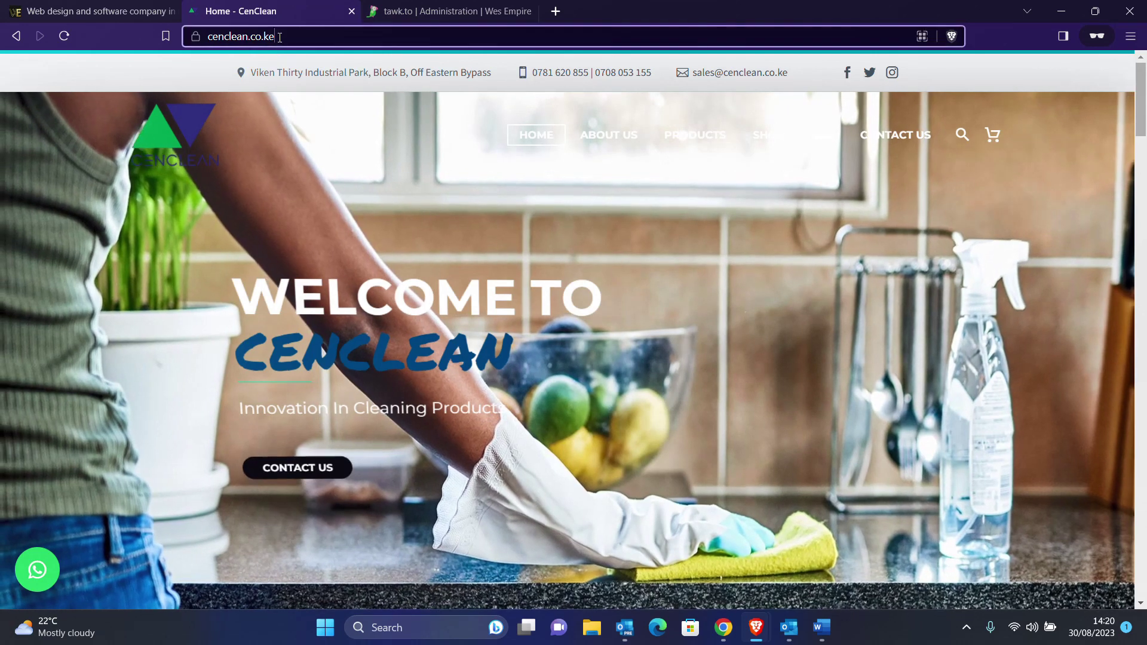
pyautogui.click(466, 11)
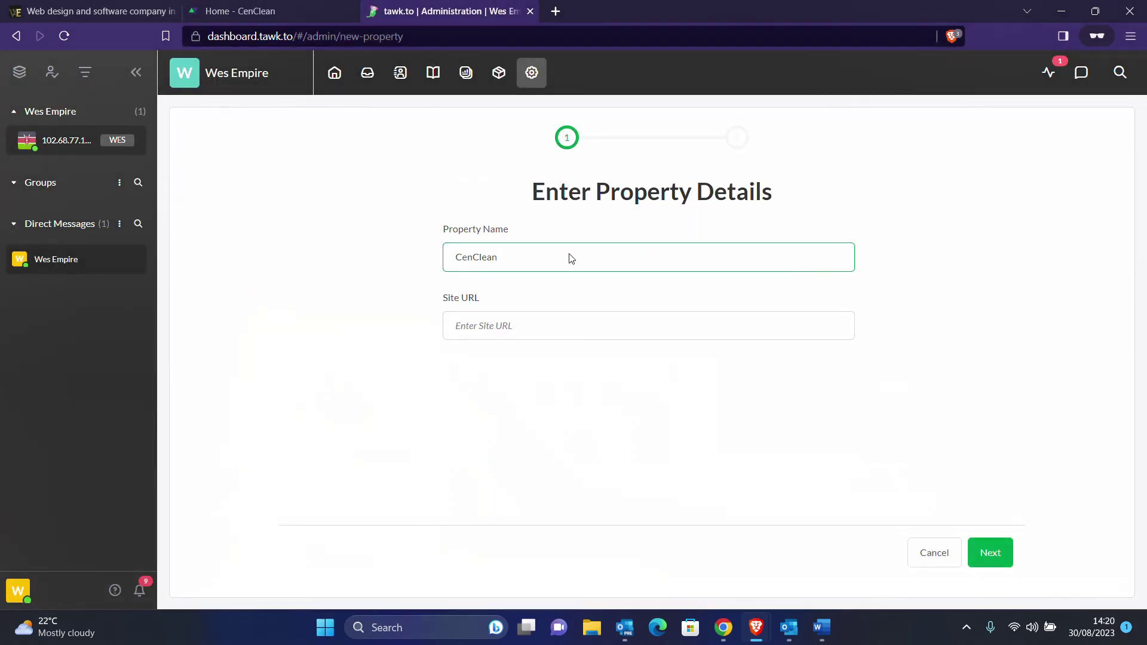
pyautogui.click(518, 323)
pyautogui.hotkey('ctrl', 'v')
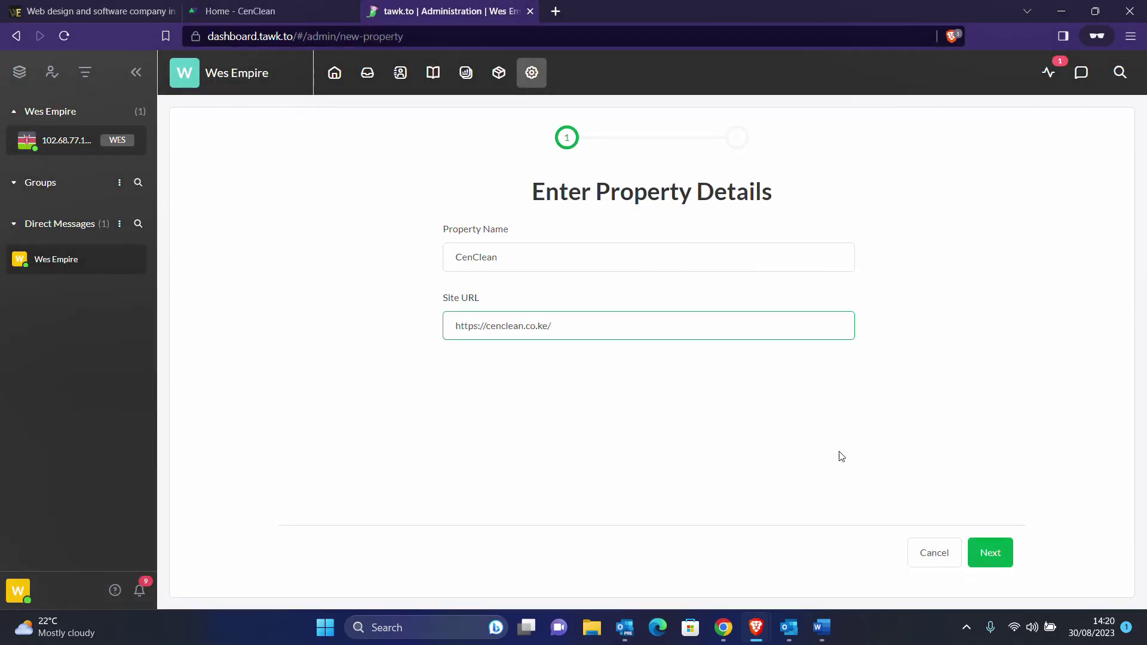
pyautogui.click(1003, 557)
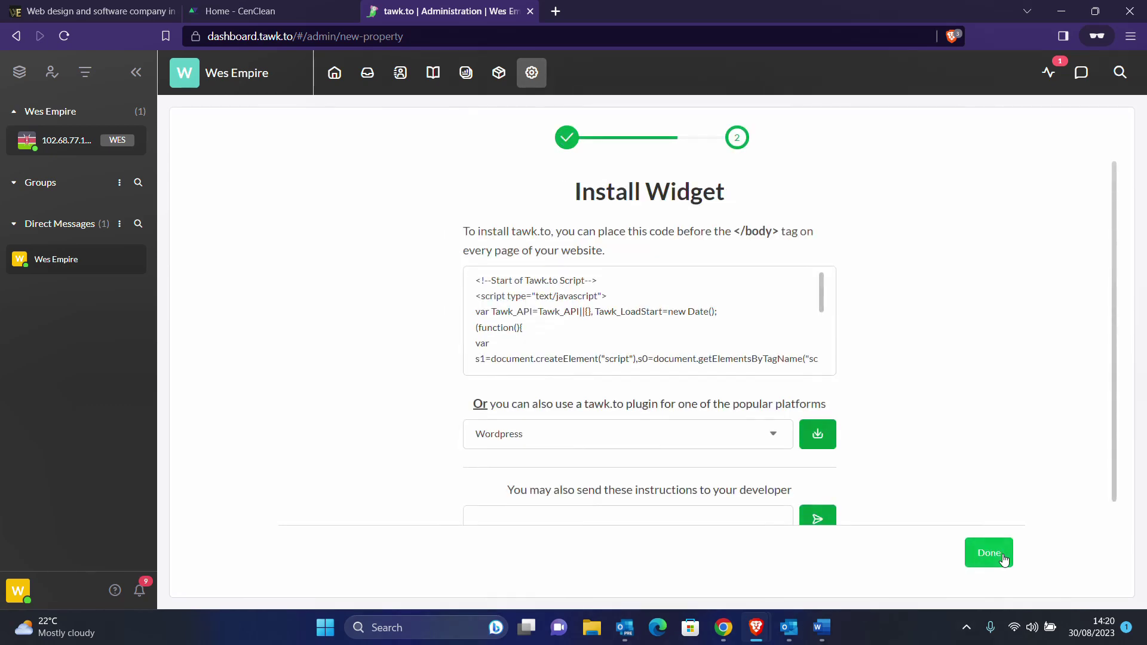
# Read through the widget installation options: the embed code, the WordPress plugin and sending instructions to a developer.
pyautogui.moveTo(473, 276)
pyautogui.click(615, 319)
pyautogui.click(640, 332)
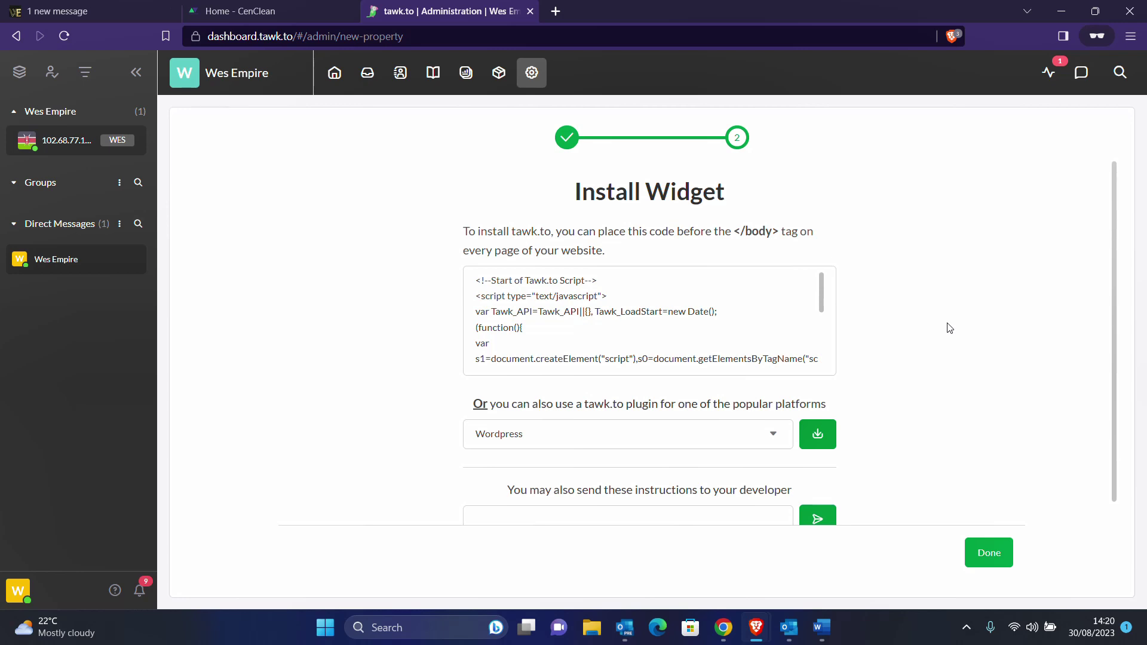
pyautogui.scroll(-1, 949, 328)
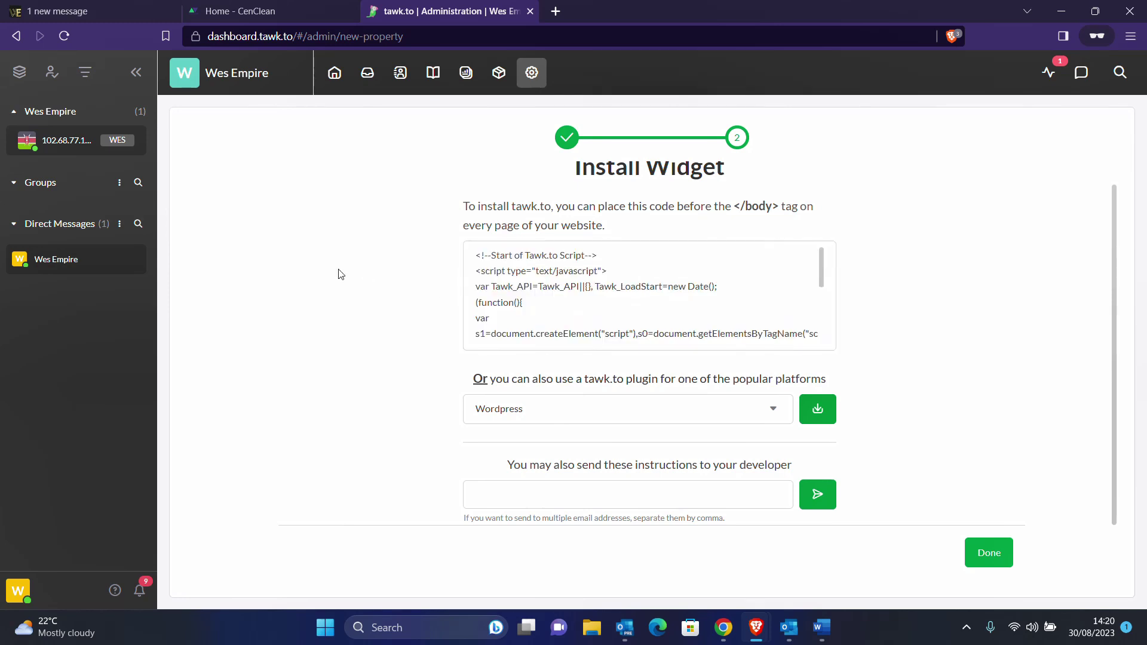
pyautogui.scroll(1, 341, 274)
pyautogui.scroll(-1, 341, 274)
pyautogui.scroll(1, 878, 316)
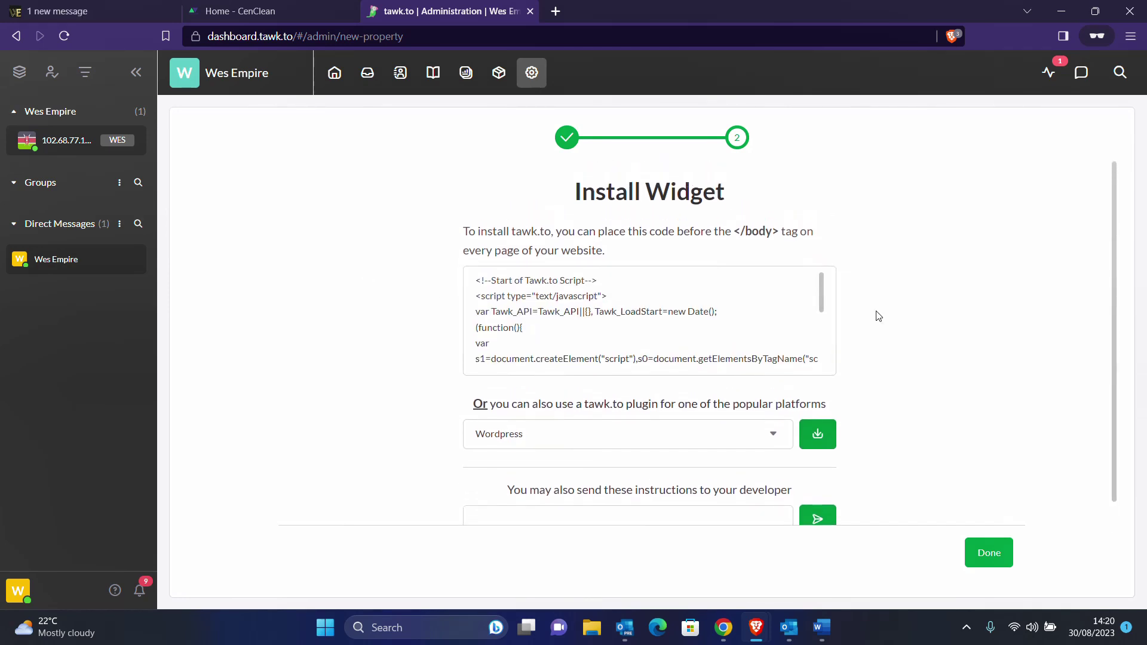
pyautogui.scroll(-1, 878, 316)
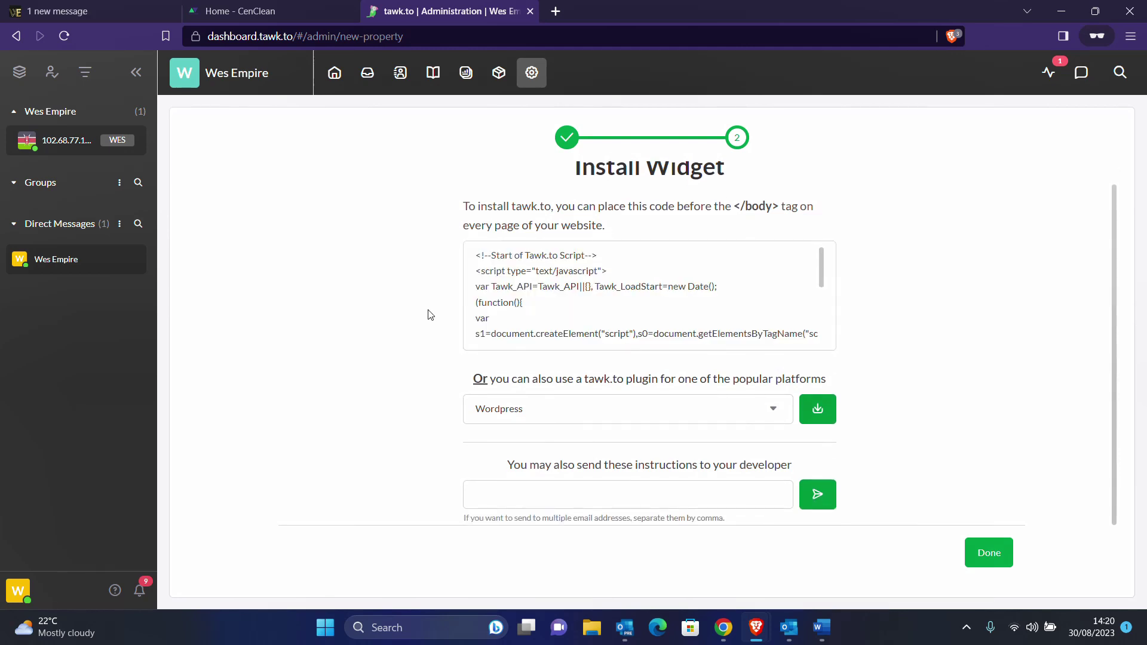
# Switch to the CenClean WordPress admin window and open the page for adding new plugins.
pyautogui.moveTo(756, 626)
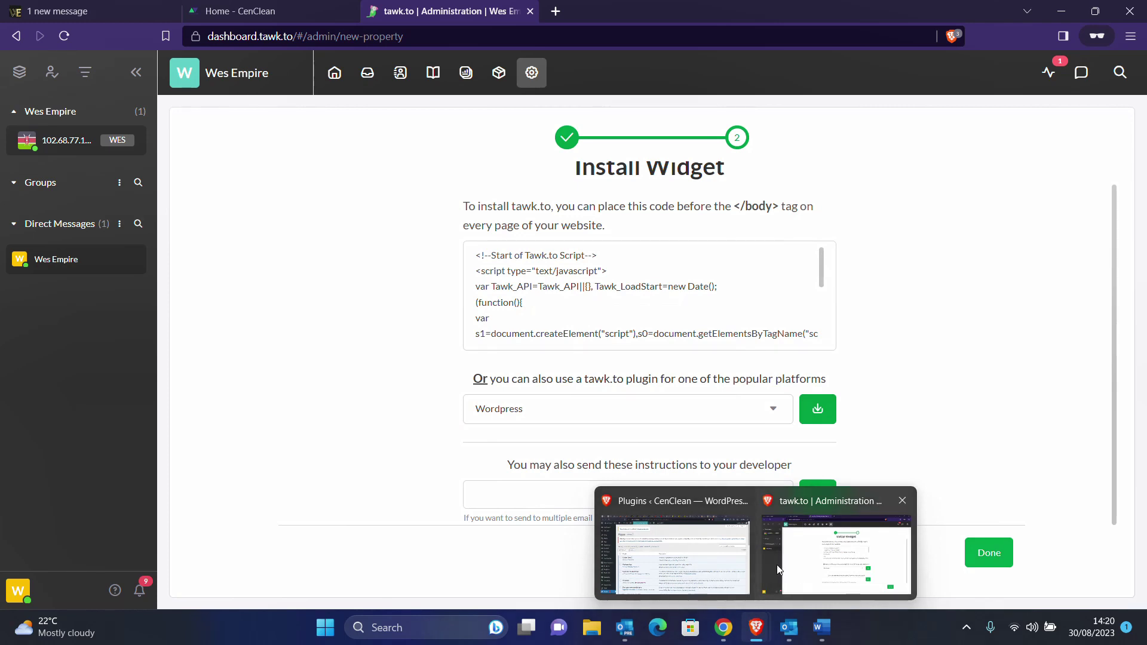
pyautogui.click(676, 547)
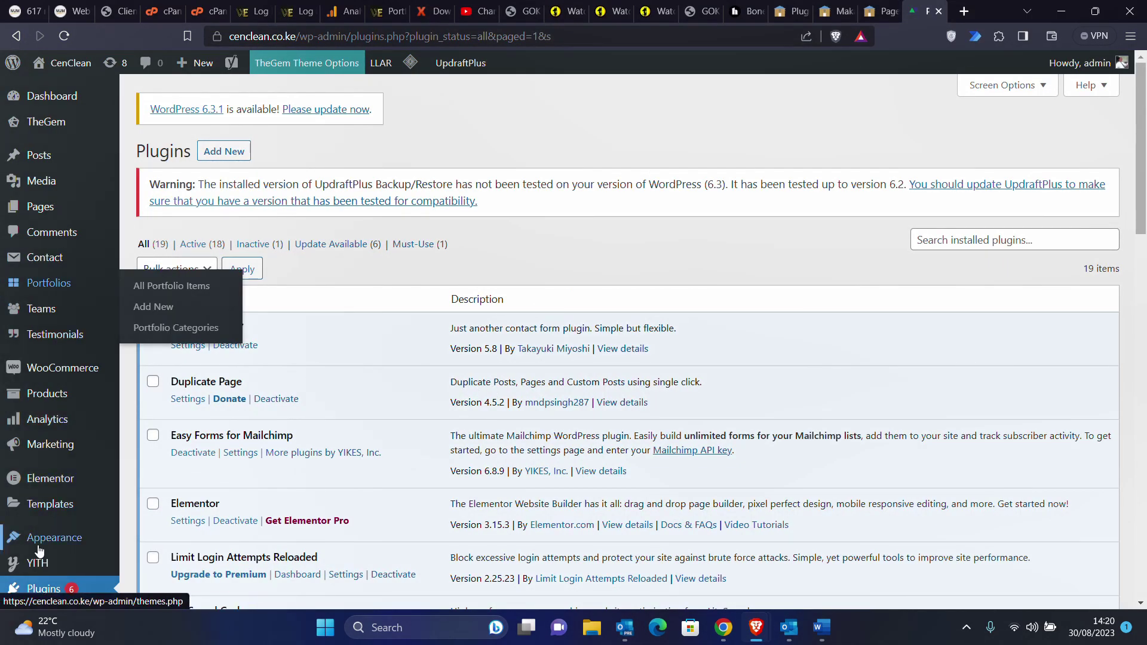
pyautogui.click(229, 157)
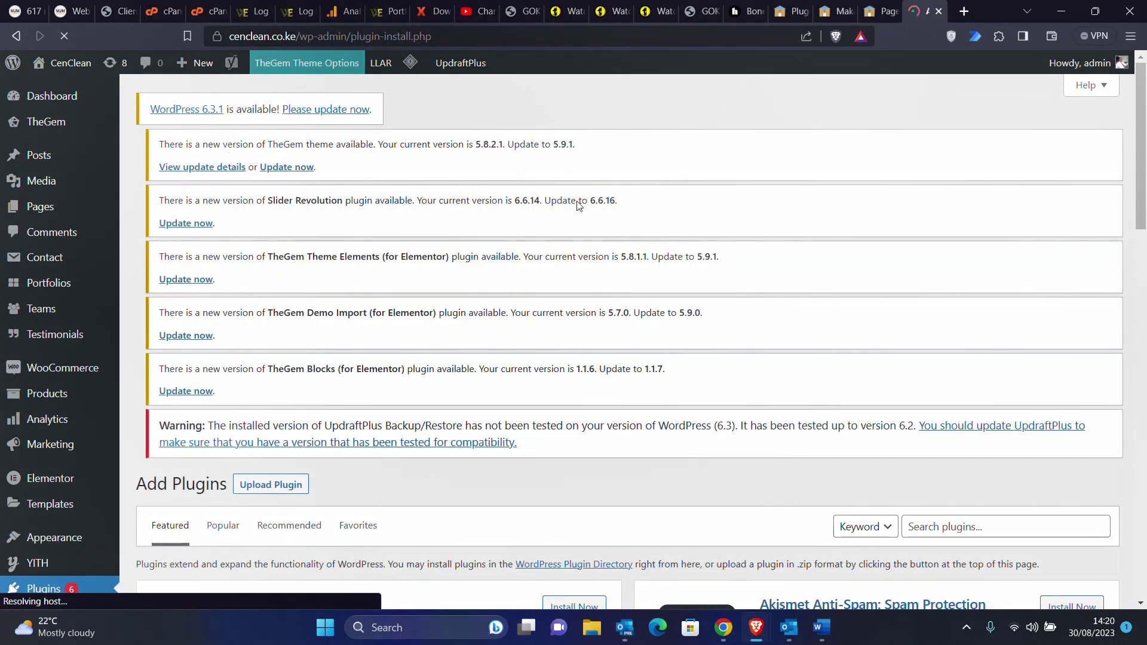
# Search the plugin directory for "tawk", then install and activate the official Tawk.To Live Chat plugin.
pyautogui.scroll(-5, 673, 275)
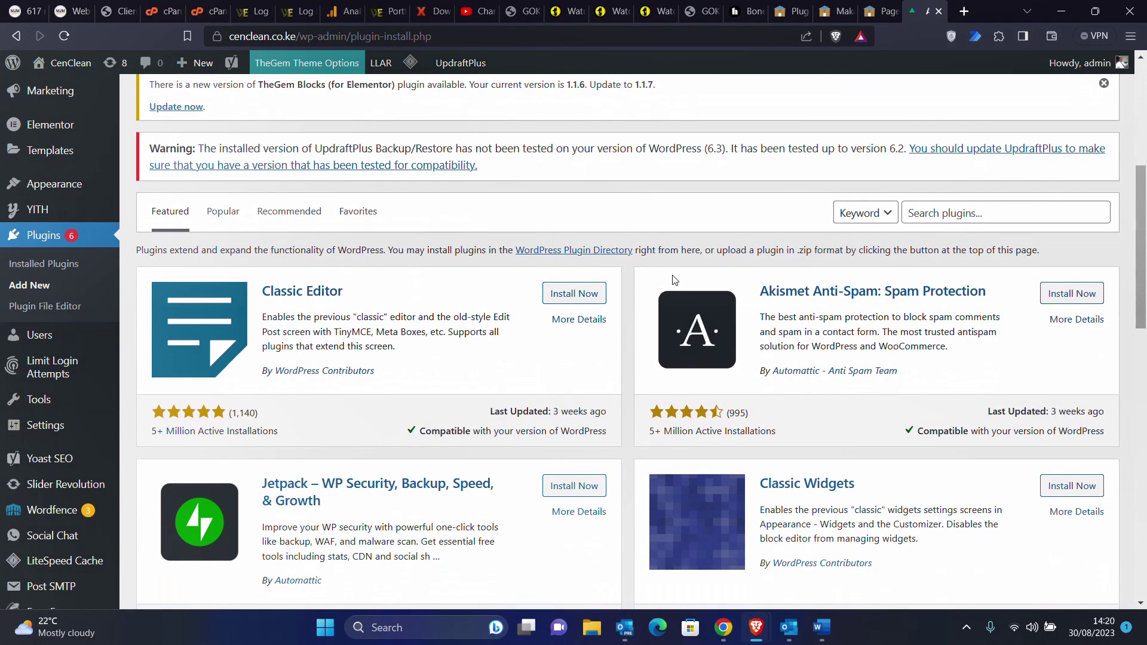
pyautogui.click(948, 216)
pyautogui.write('t')
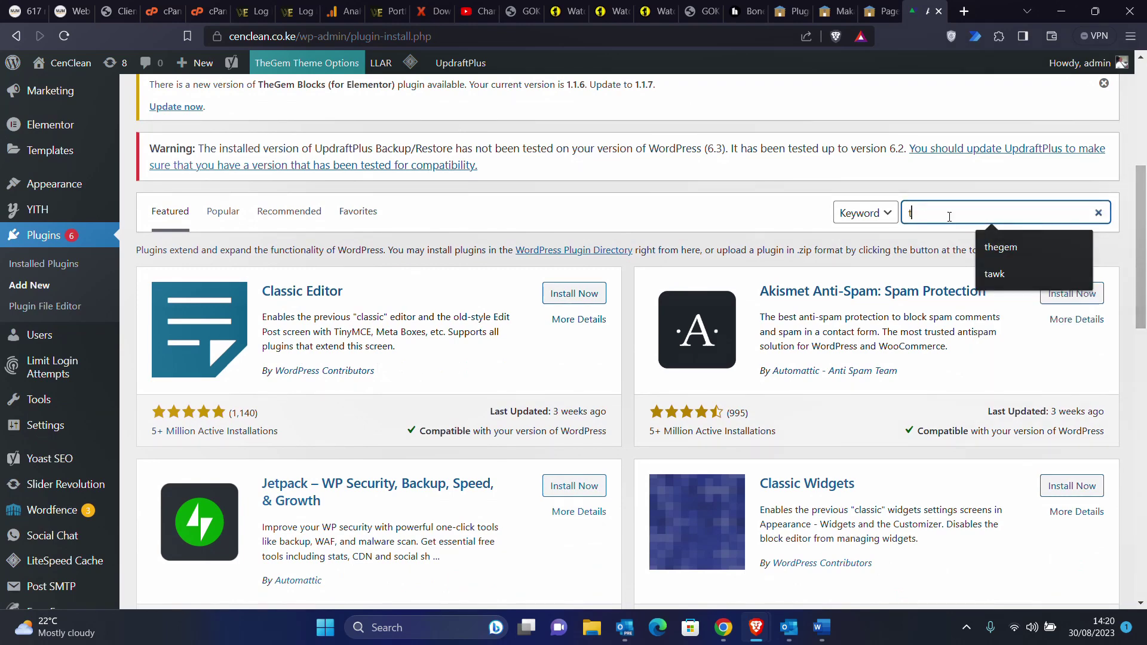
pyautogui.write('awk')
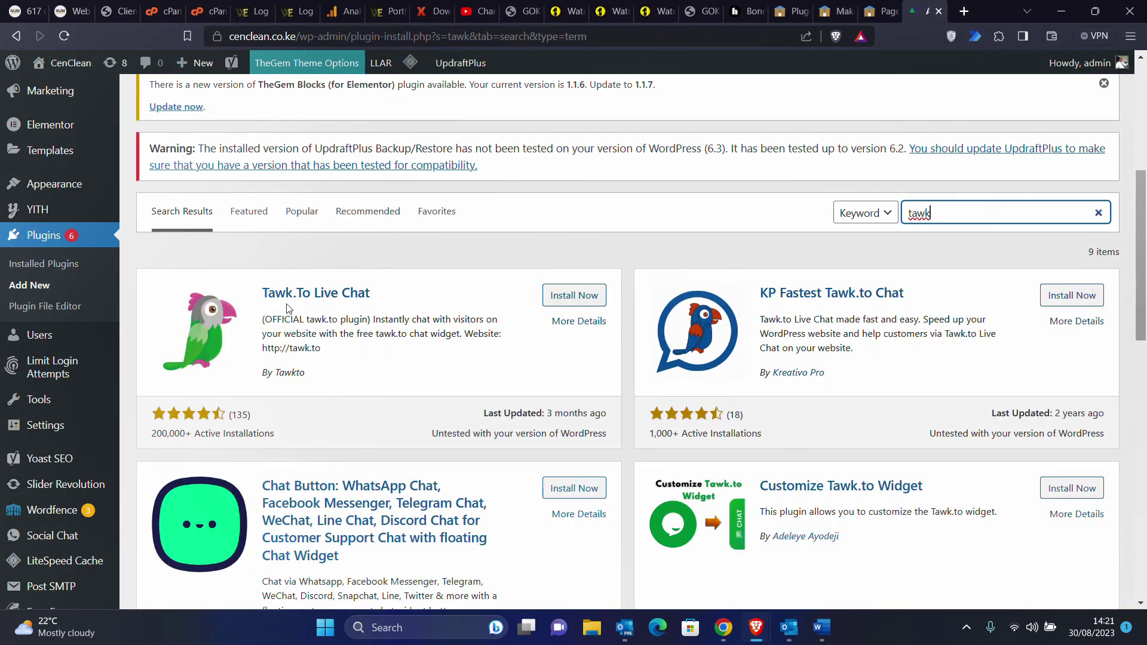
pyautogui.click(568, 299)
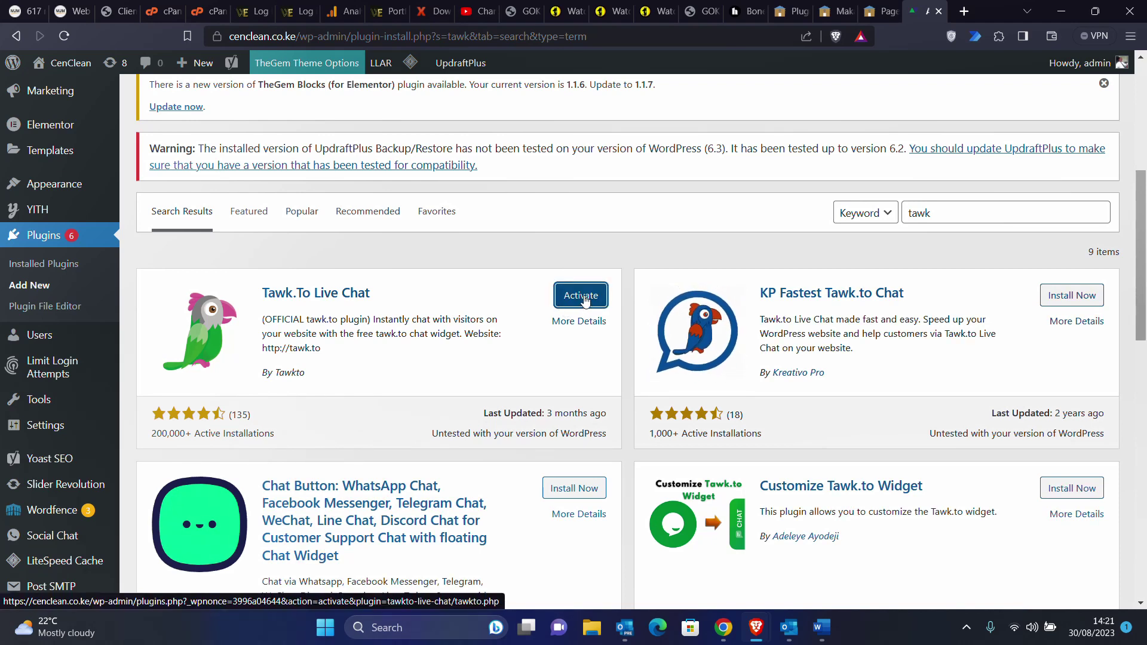
pyautogui.click(585, 300)
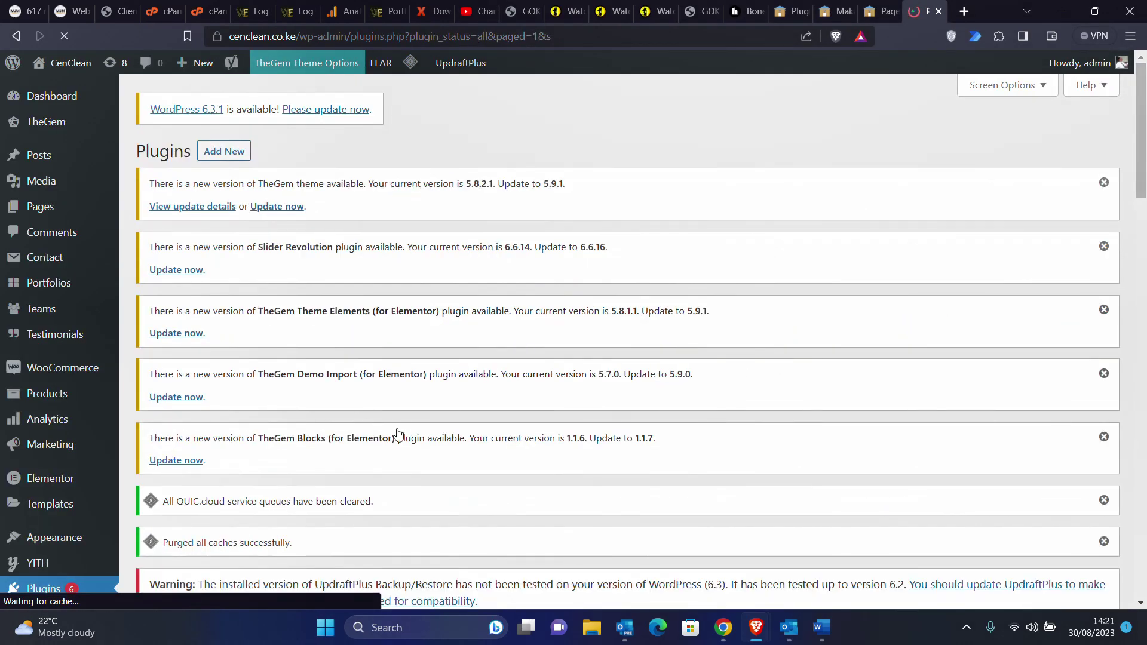
# Find Tawk.to Live Chat among the installed plugins and open its plugin settings.
pyautogui.scroll(-1, 399, 434)
pyautogui.scroll(-10, 399, 434)
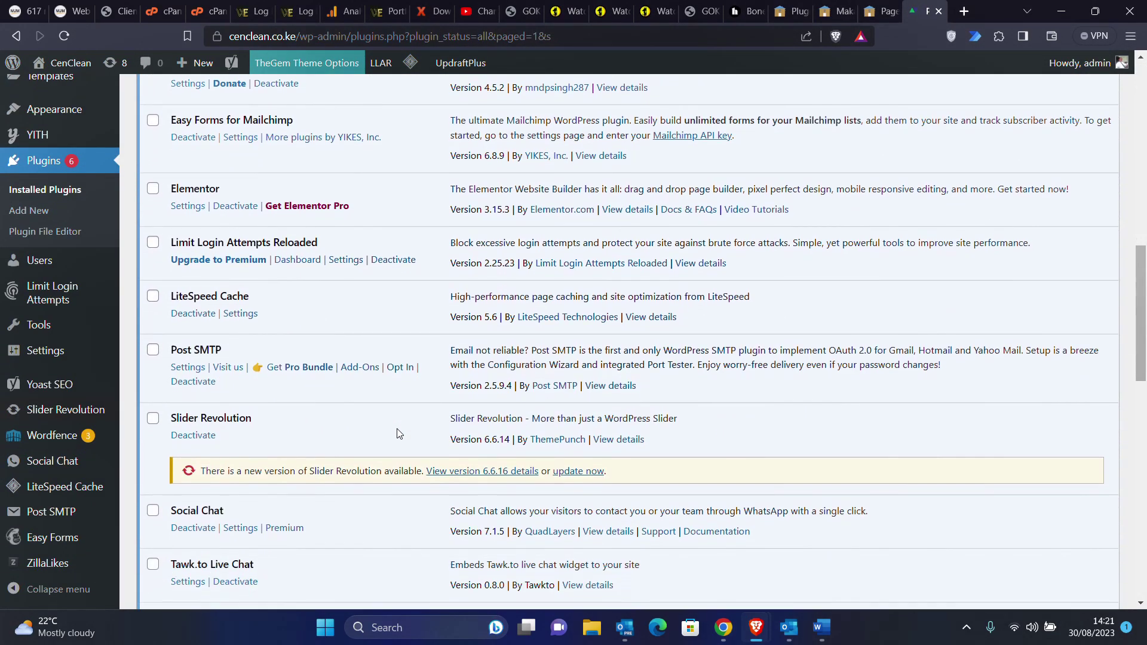
pyautogui.scroll(-3, 398, 432)
pyautogui.scroll(-1, 399, 435)
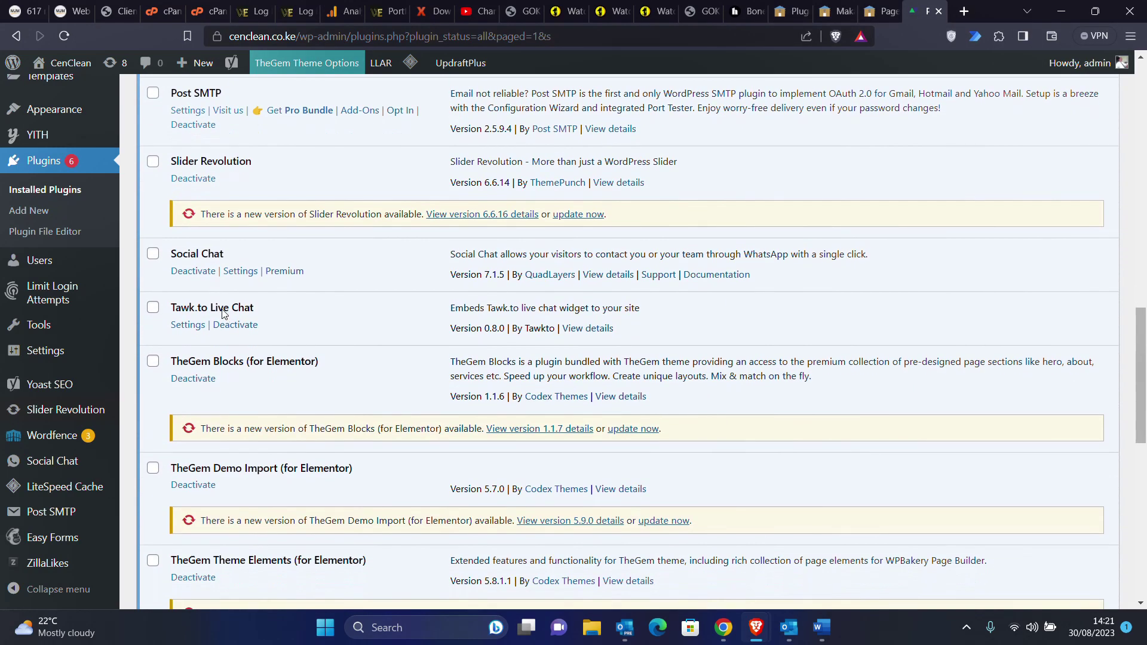
pyautogui.click(190, 331)
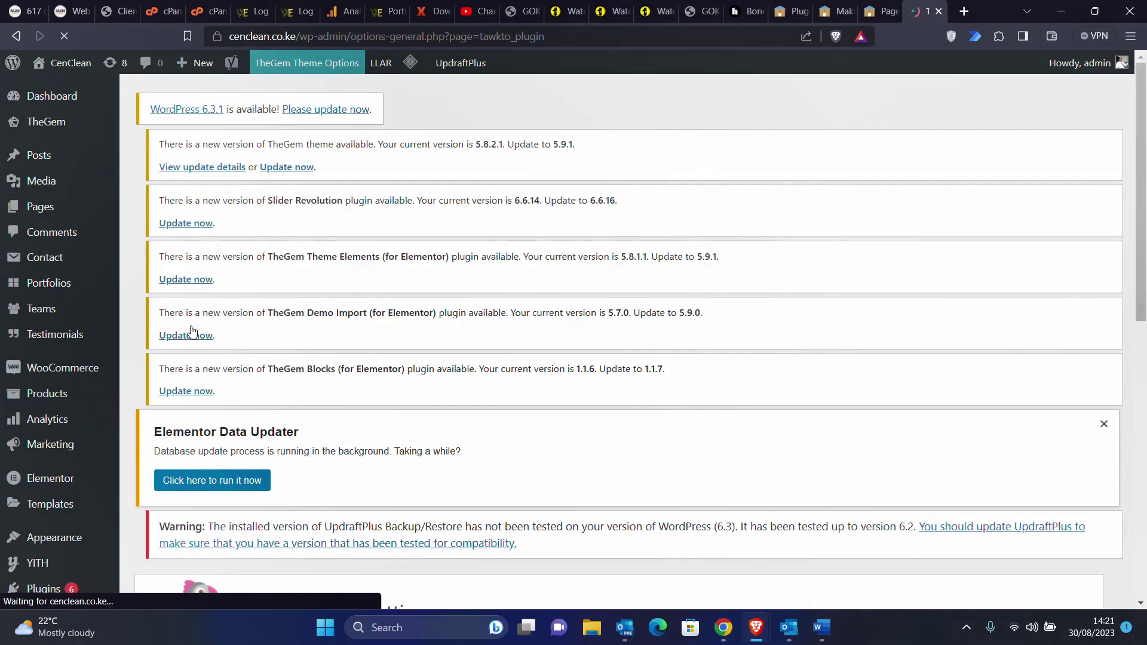
pyautogui.scroll(-7, 400, 368)
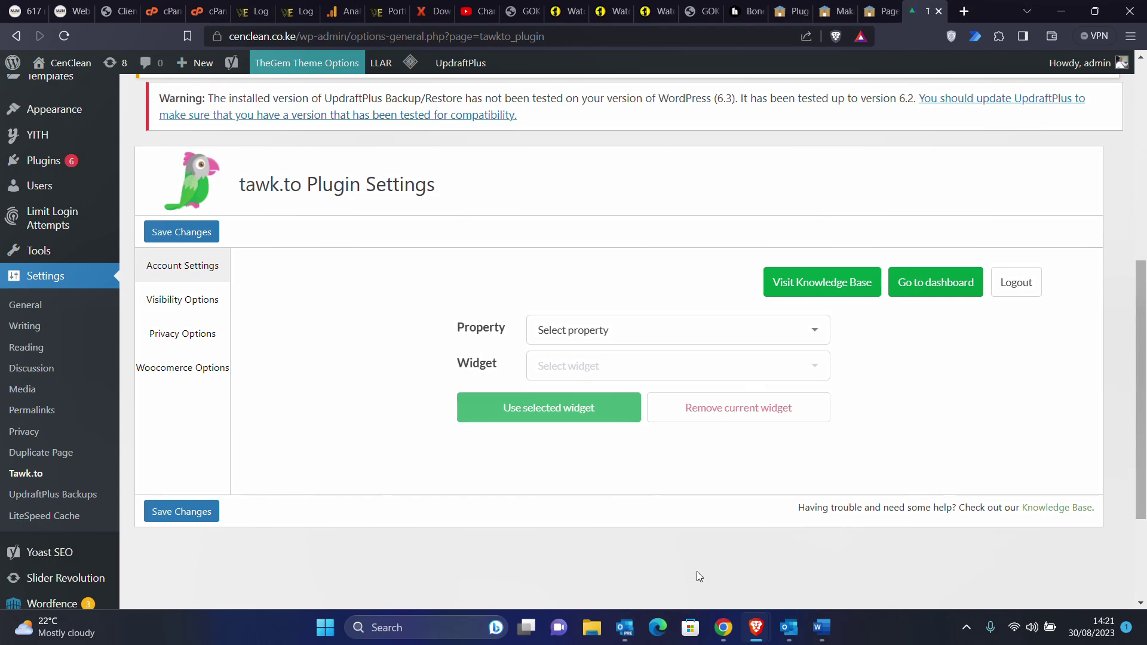
# Check the tawk.to widget installation page again and return to the WordPress plugin settings.
pyautogui.moveTo(754, 625)
pyautogui.click(845, 541)
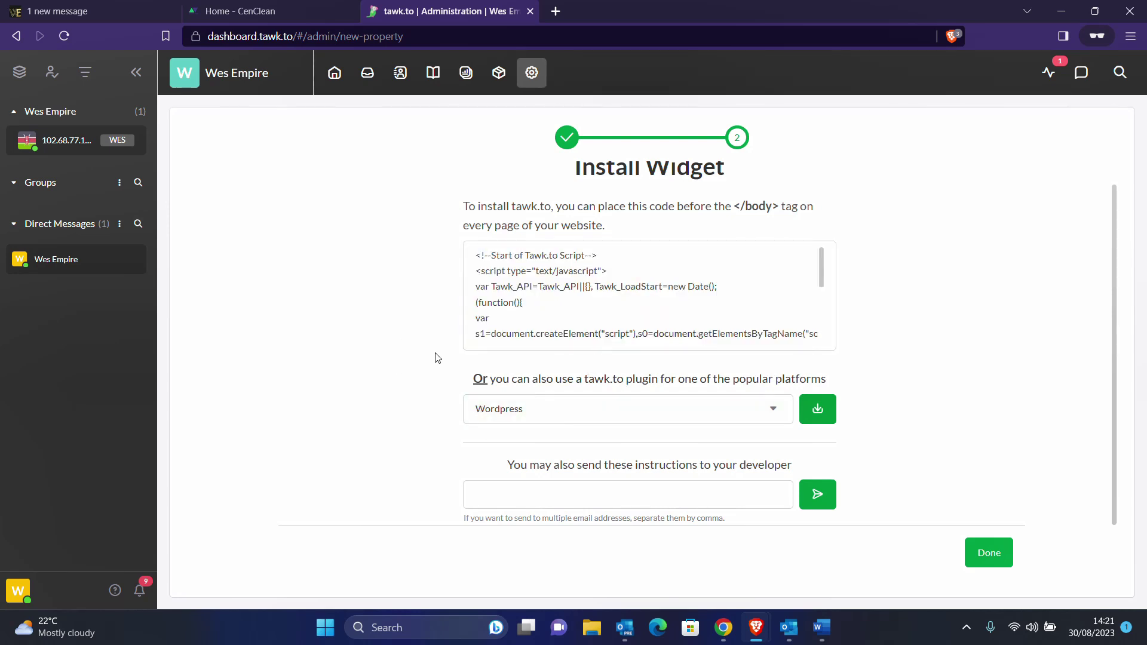
pyautogui.click(1061, 11)
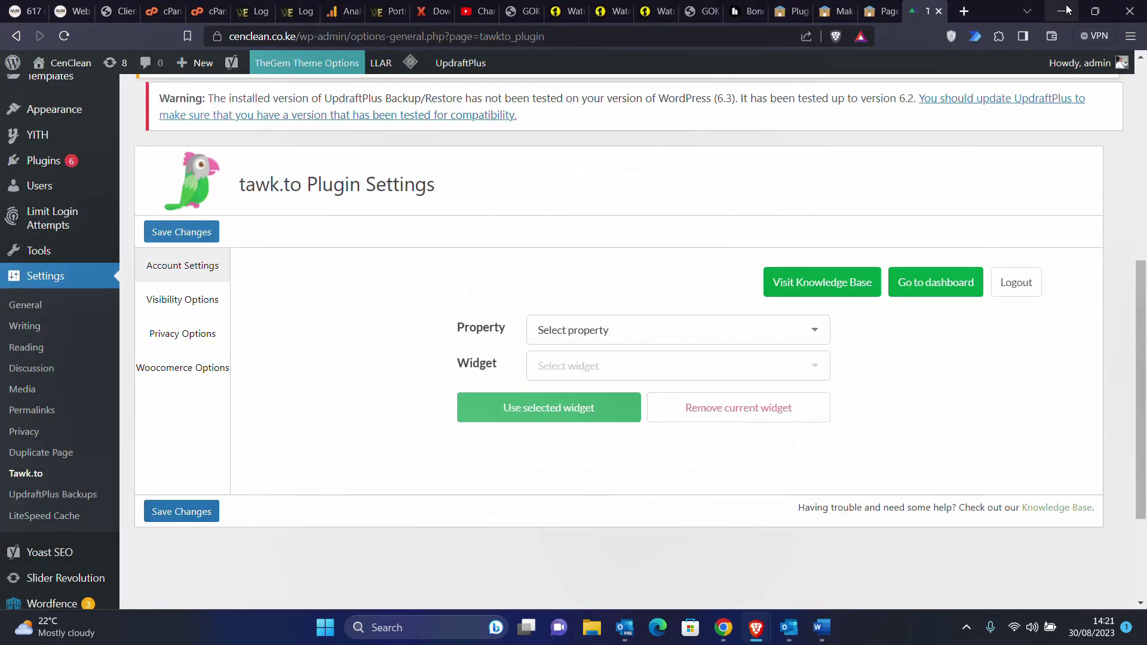
# Connect the CenClean property and its CenClean widget to the WordPress site and save the plugin settings.
pyautogui.click(595, 333)
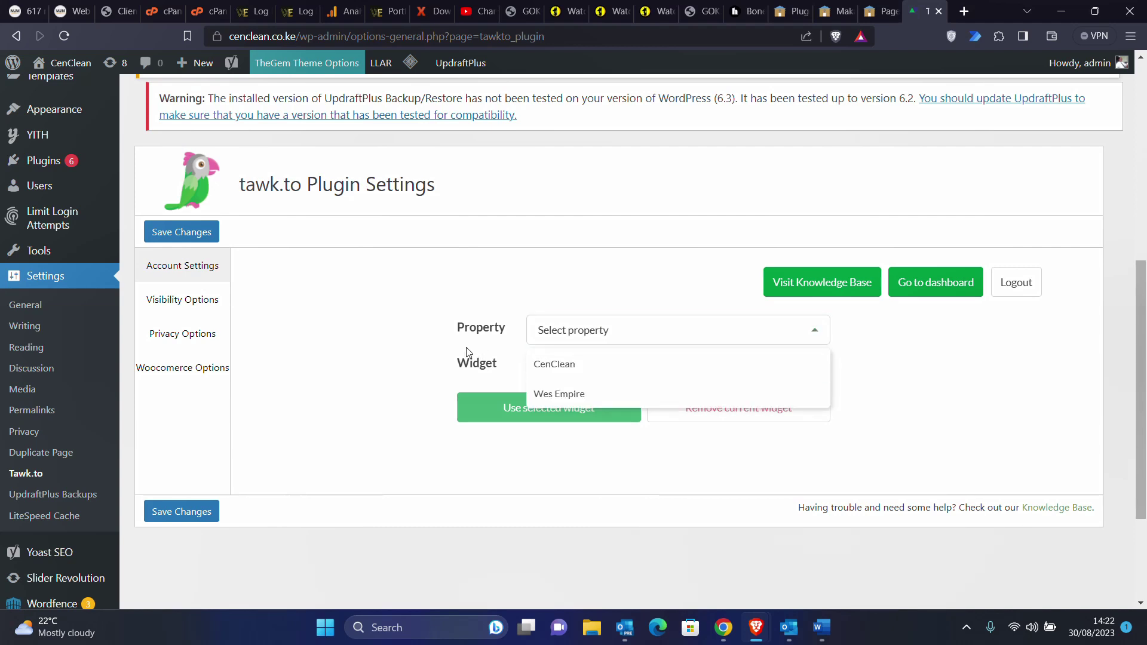
pyautogui.click(565, 353)
pyautogui.click(550, 330)
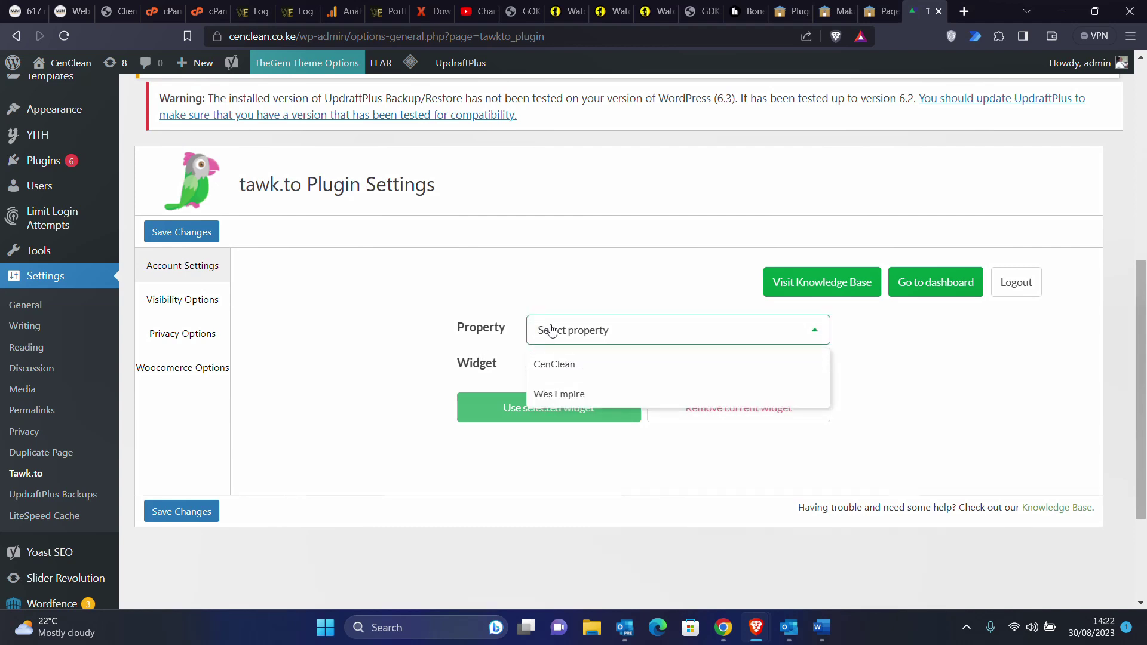
pyautogui.click(569, 366)
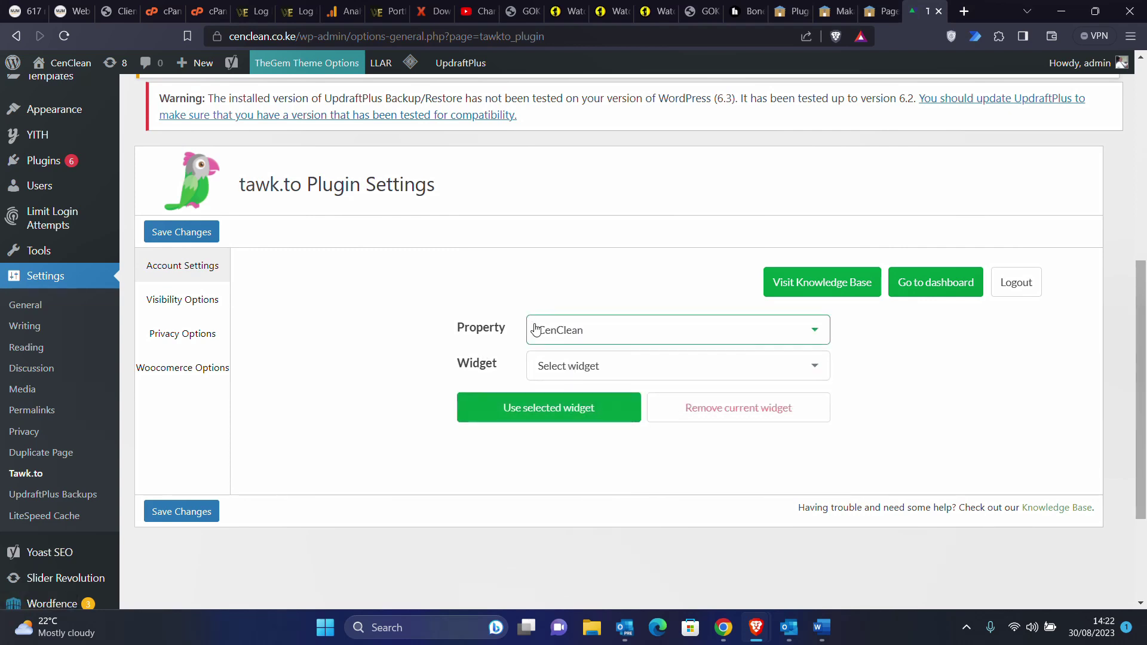
pyautogui.click(596, 368)
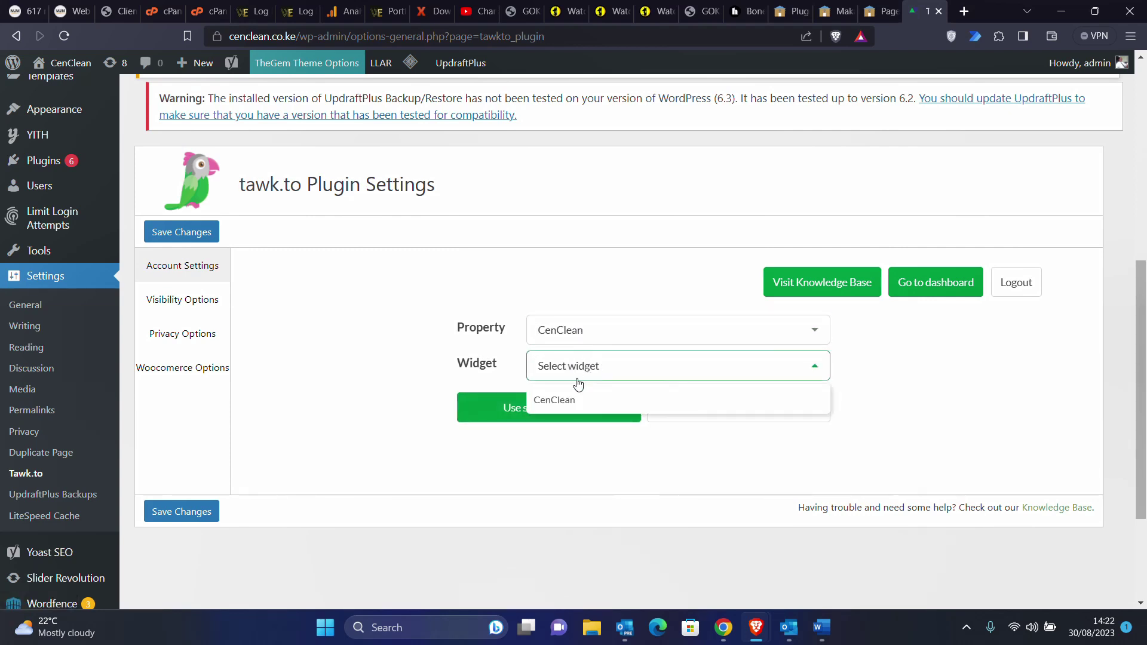
pyautogui.click(575, 401)
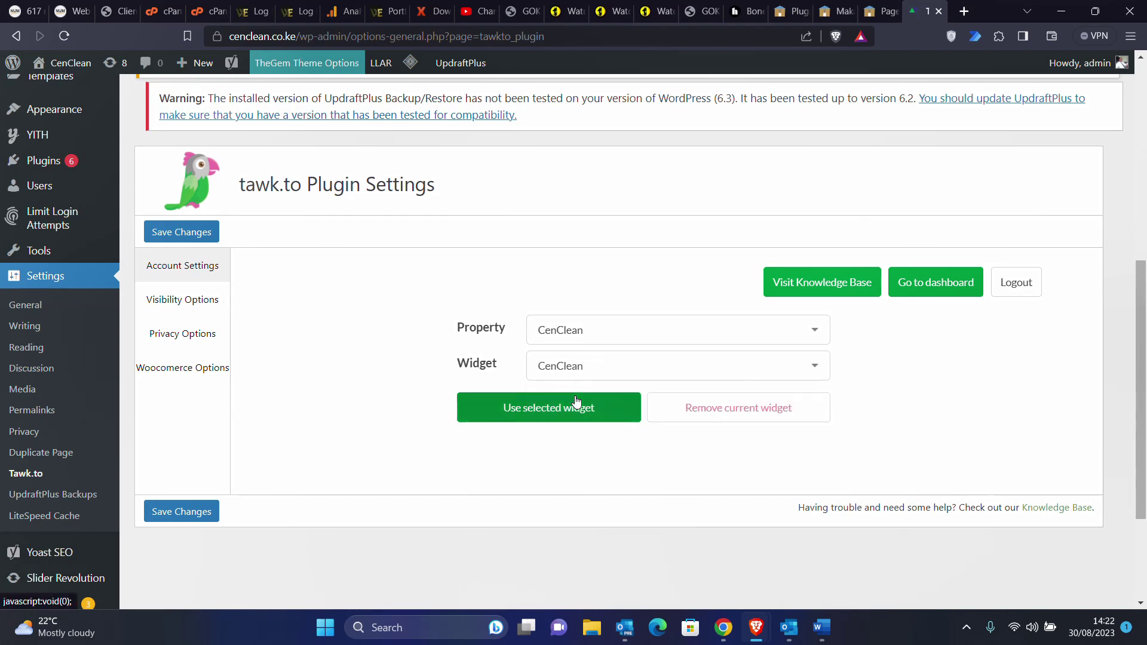
pyautogui.click(525, 412)
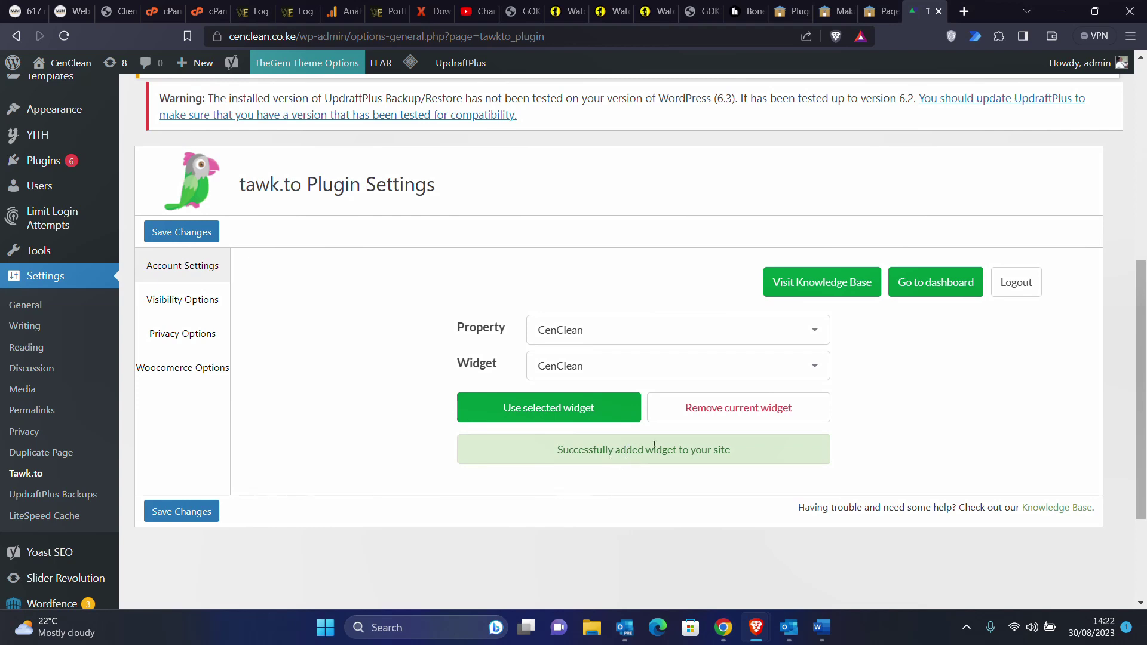
pyautogui.click(178, 517)
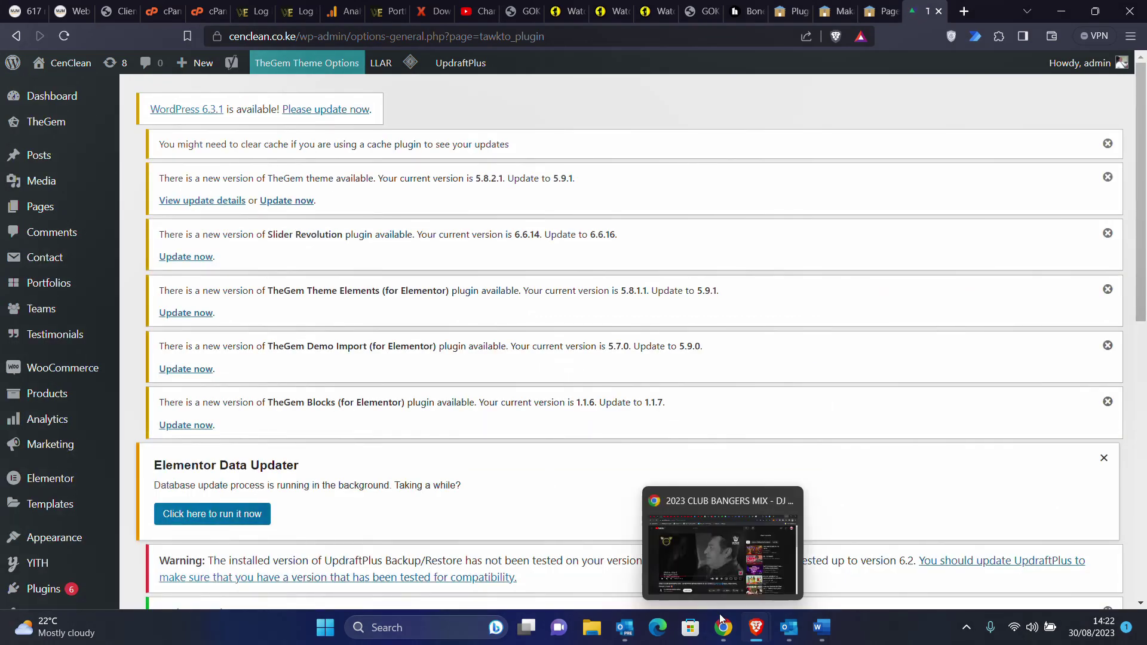
# Switch to the tawk.to dashboard window, finish the new property setup and review the CenClean property overview.
pyautogui.moveTo(763, 638)
pyautogui.click(817, 567)
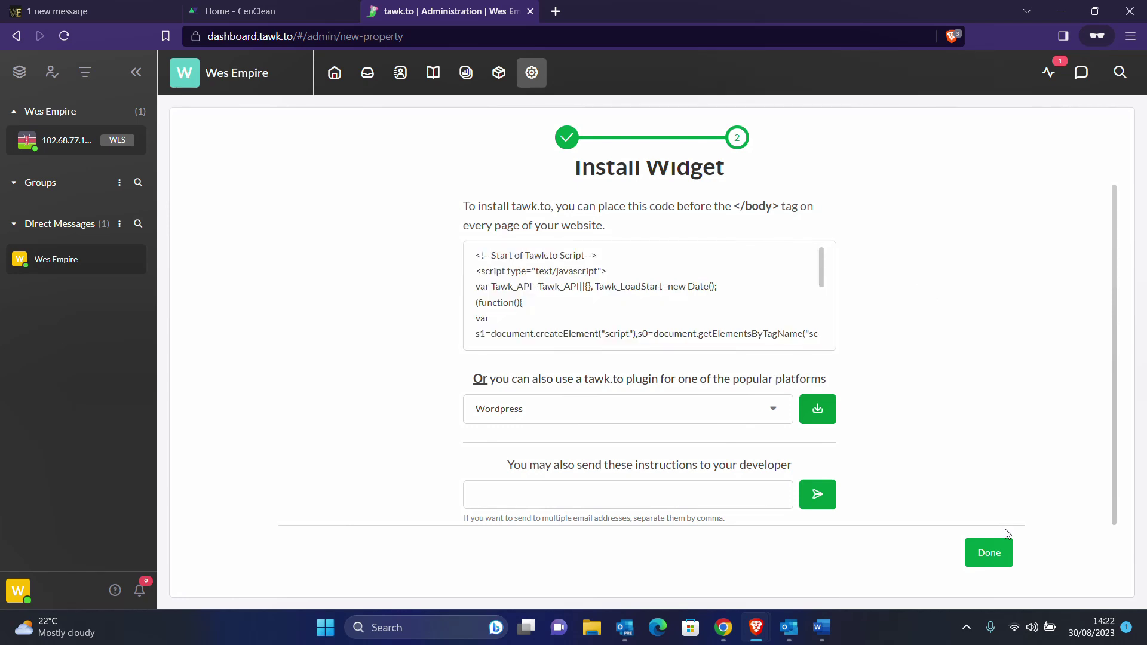
pyautogui.click(1005, 555)
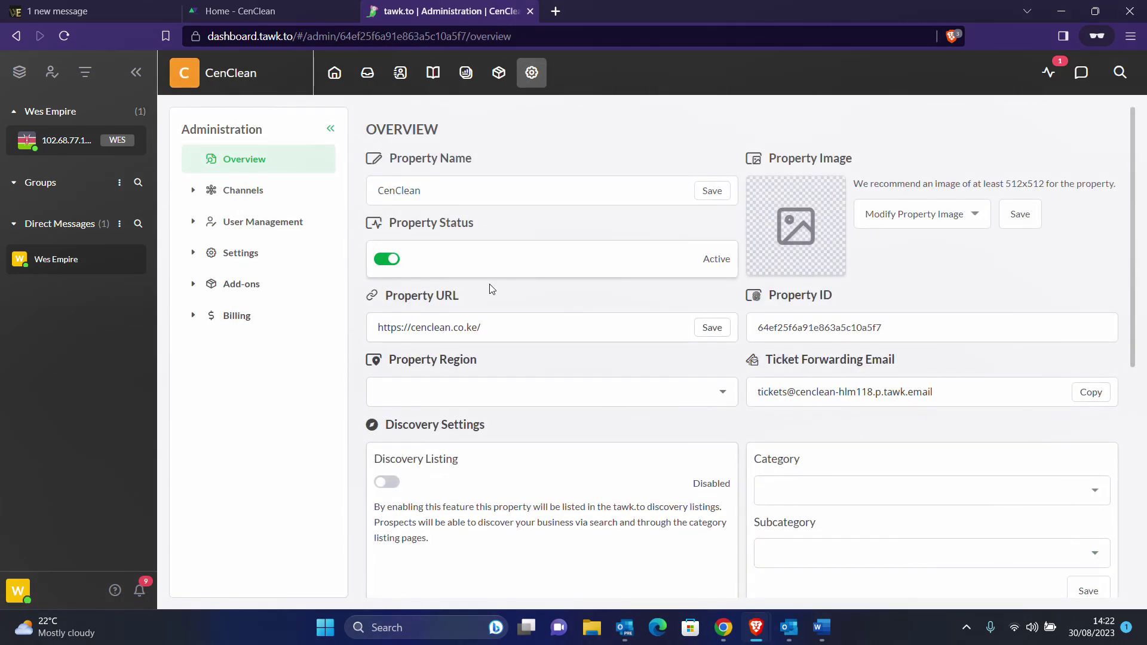
pyautogui.scroll(-6, 506, 308)
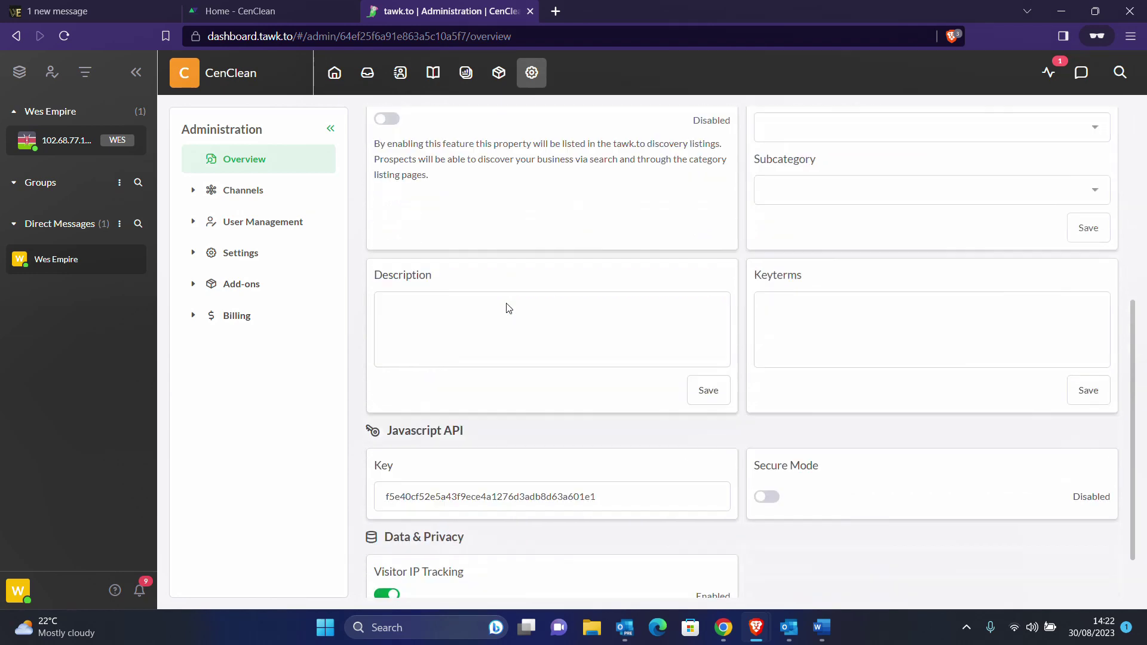
pyautogui.scroll(6, 506, 308)
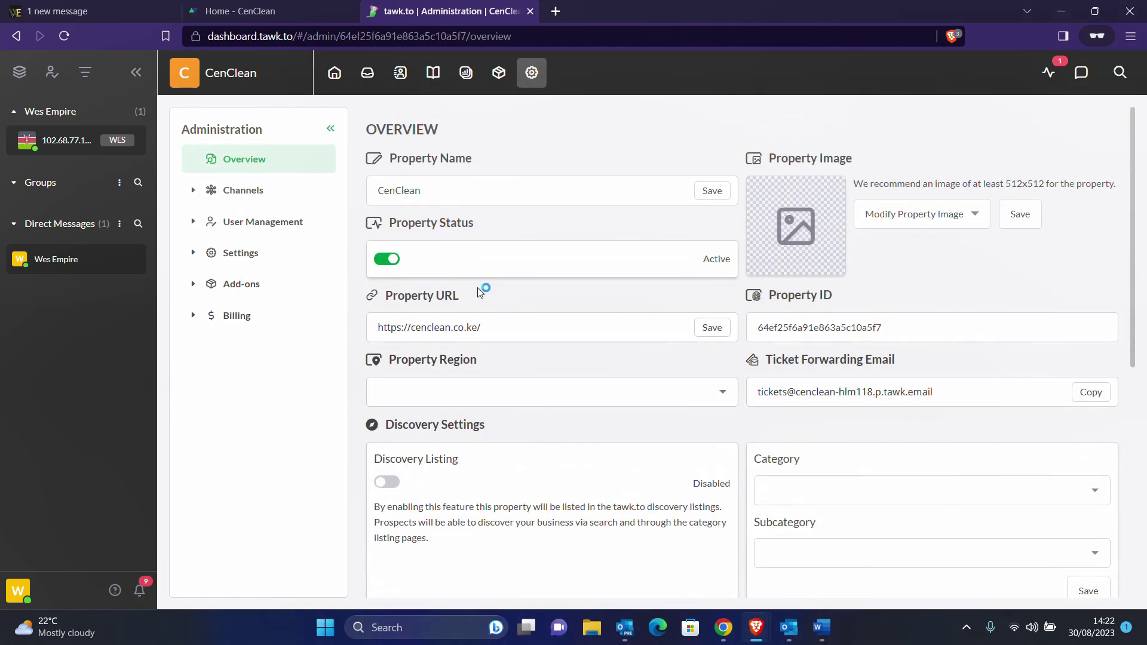
# Open the CenClean chat widget settings under Channels and bring up the advanced widget appearance options.
pyautogui.click(239, 195)
pyautogui.click(256, 226)
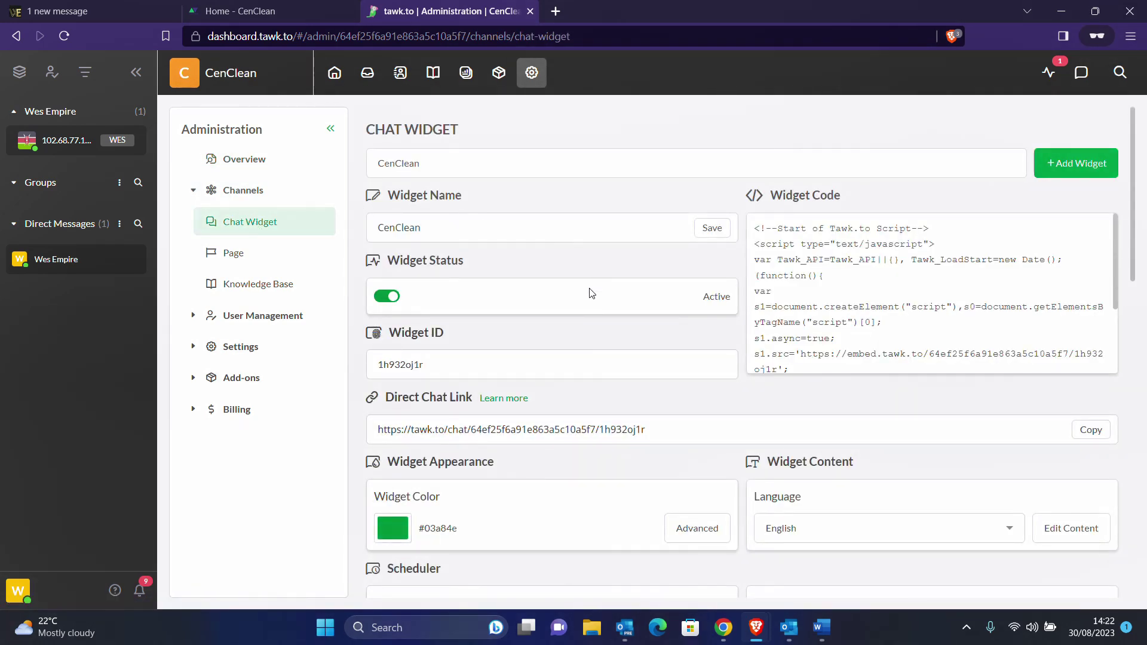
pyautogui.scroll(-2, 591, 292)
pyautogui.scroll(1, 591, 293)
pyautogui.scroll(-3, 591, 292)
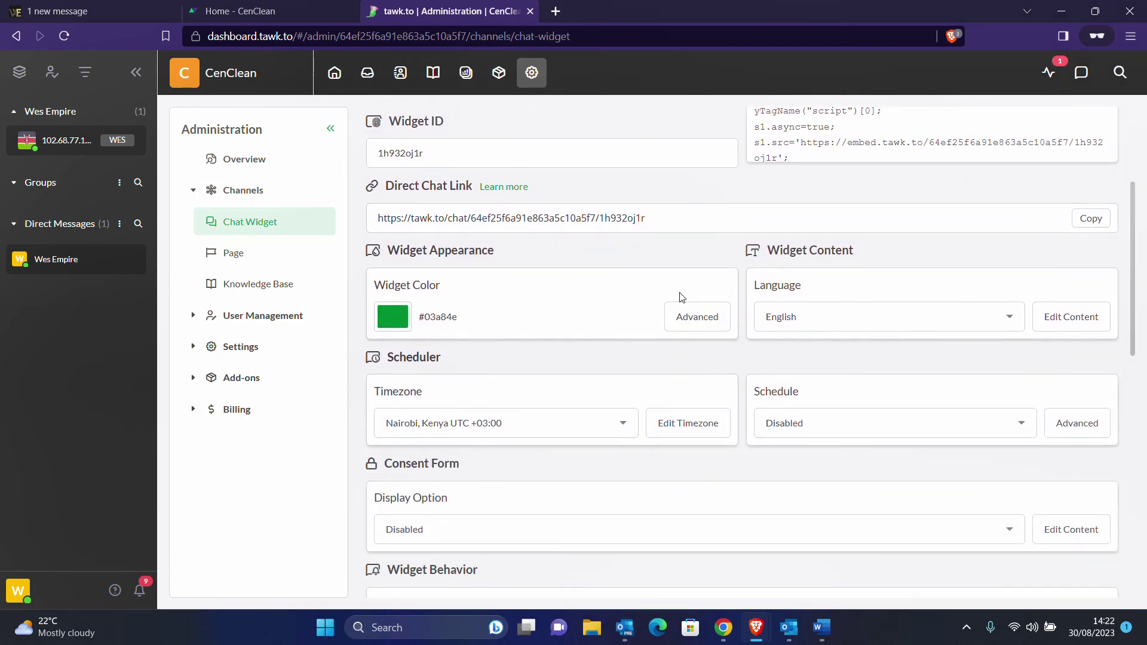
pyautogui.click(697, 317)
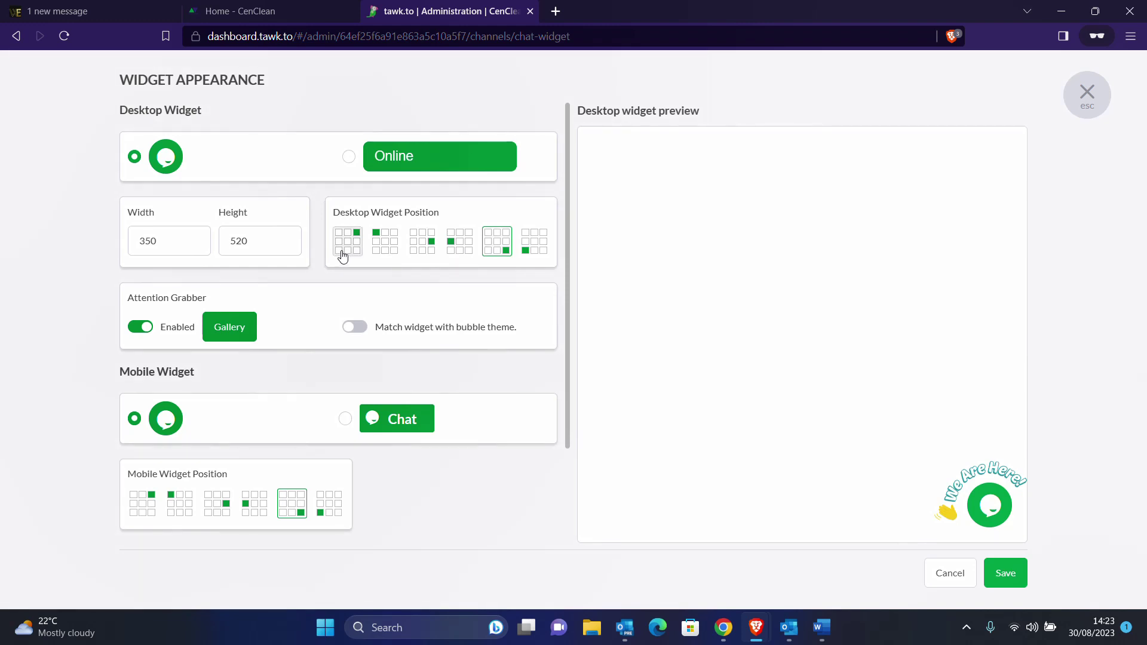
# Preview the rectangular Online style, restore the round bubble for the desktop widget, and disable the attention grabber.
pyautogui.click(398, 168)
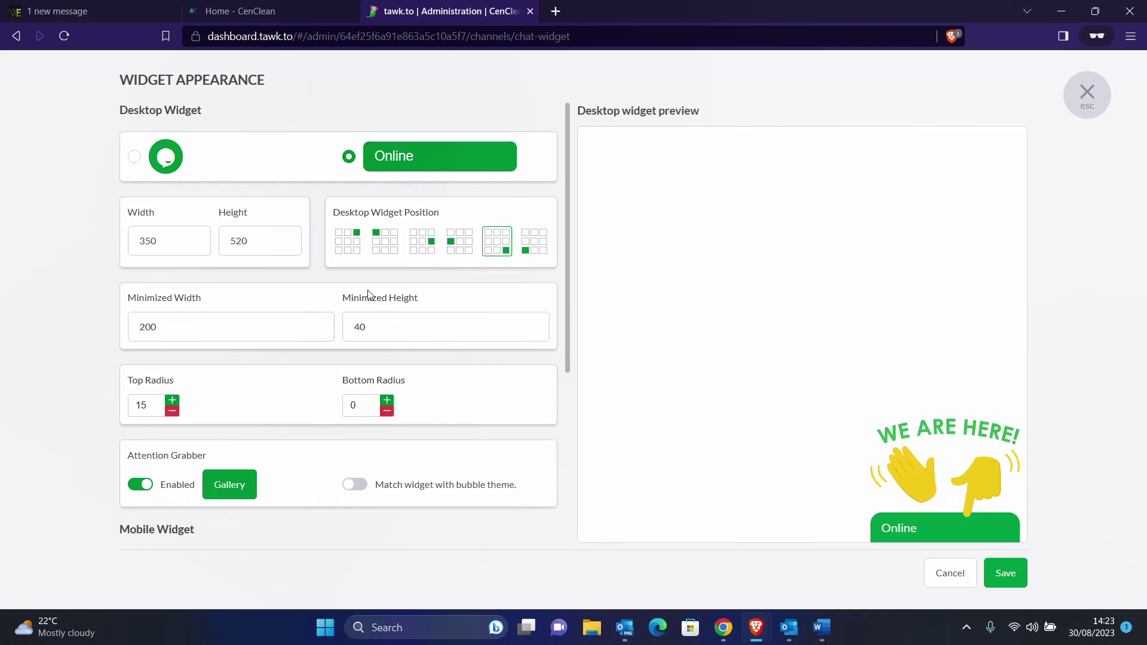
pyautogui.click(138, 159)
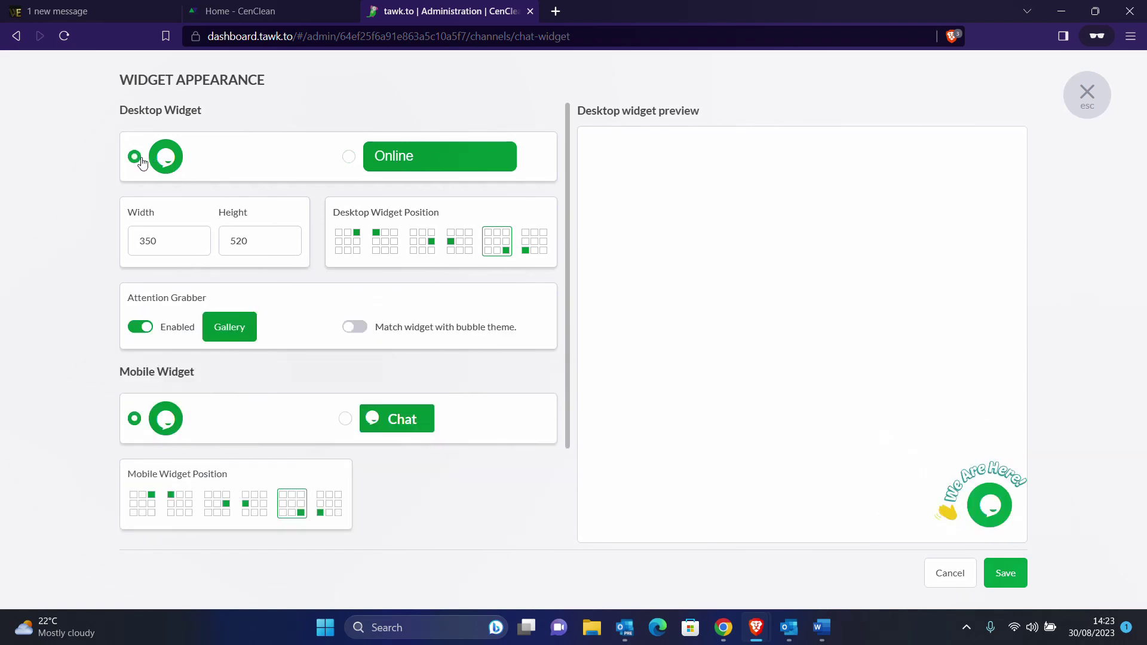
pyautogui.scroll(-1, 299, 295)
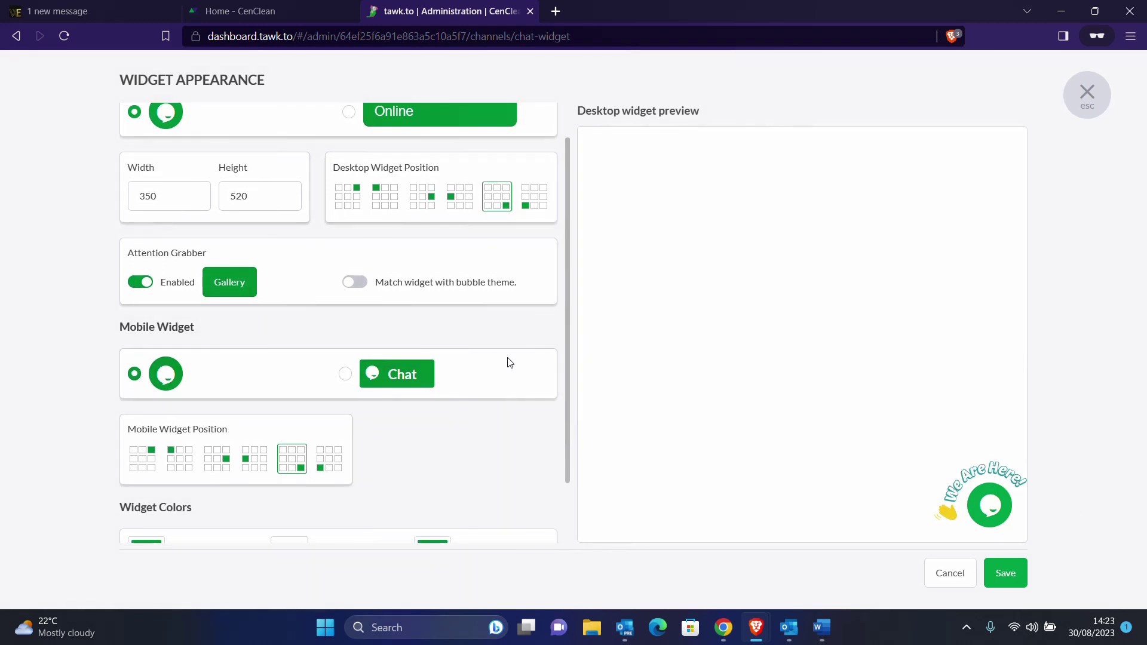
pyautogui.click(141, 283)
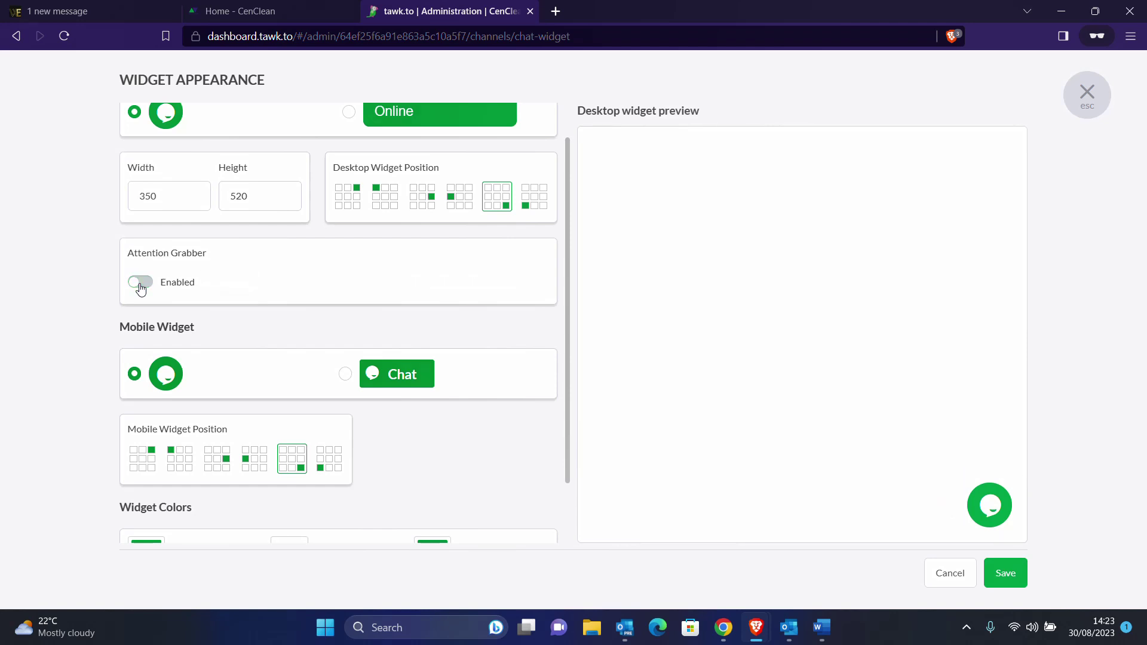
pyautogui.scroll(-1, 326, 323)
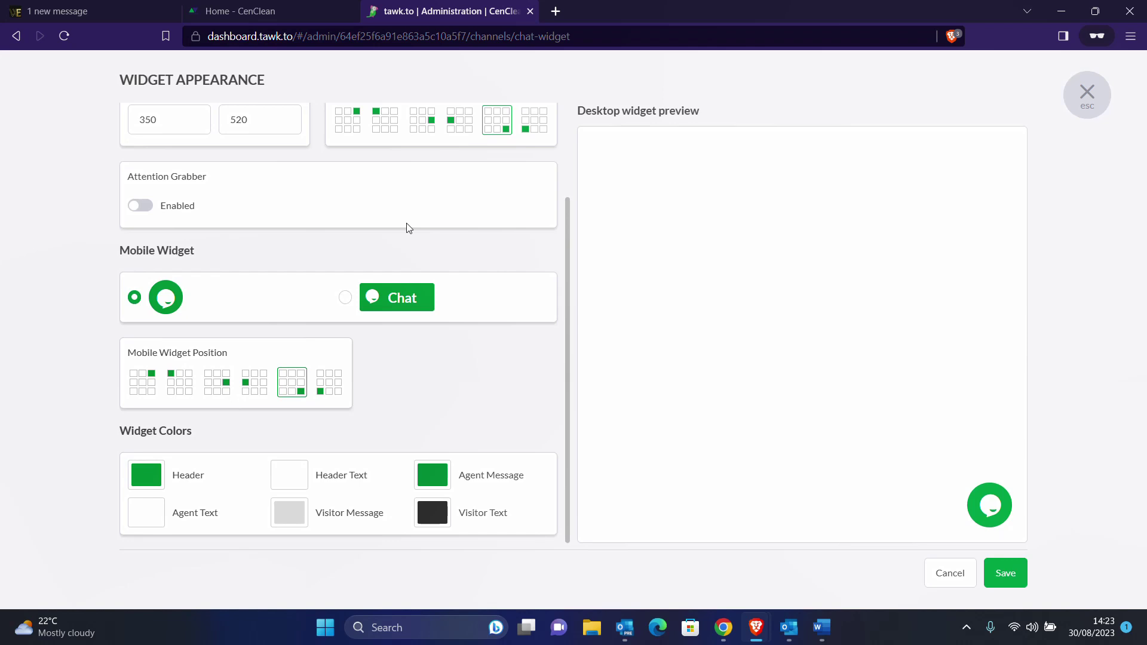
pyautogui.scroll(1, 405, 188)
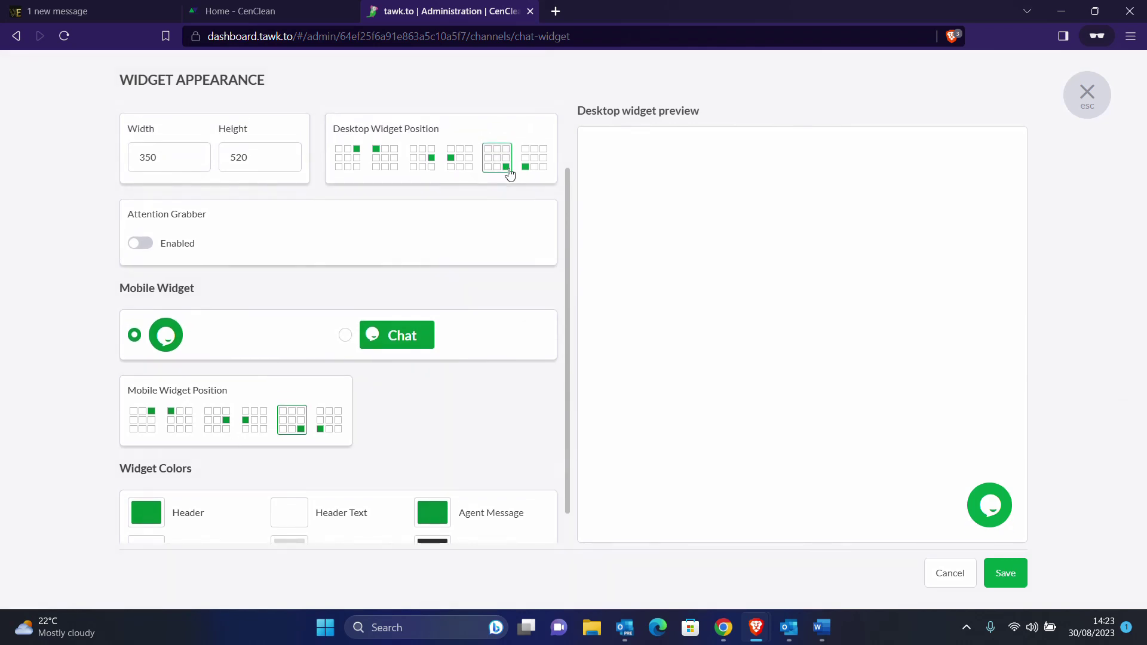
# Try the other desktop widget positions in the preview and set the widget back to the lower-right corner.
pyautogui.click(461, 166)
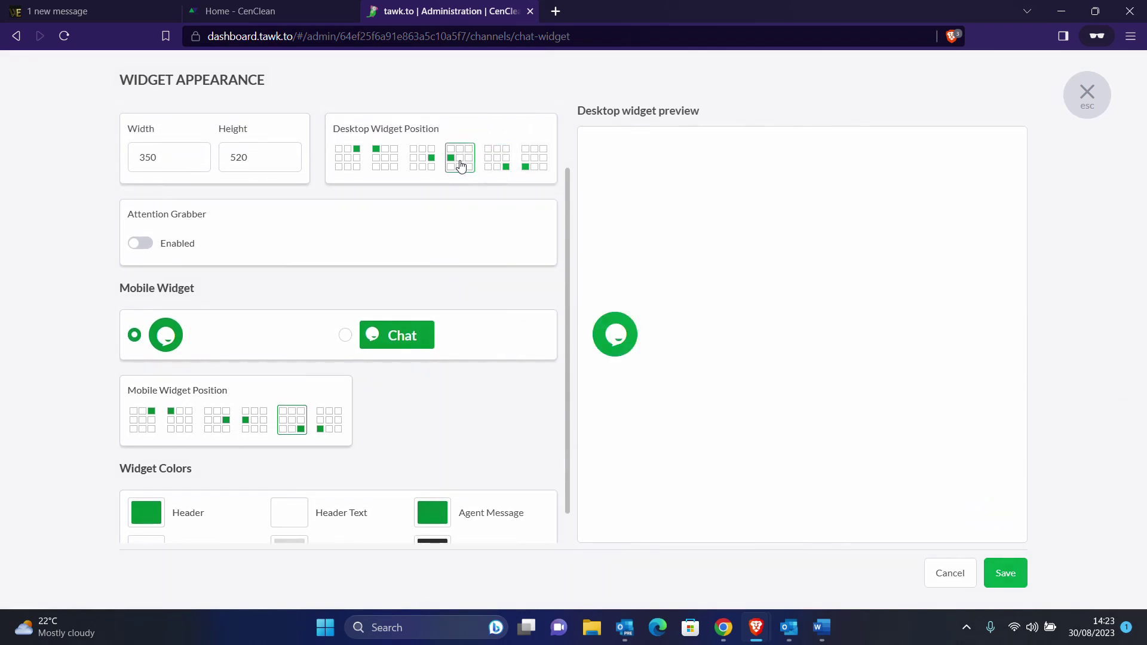
pyautogui.click(424, 165)
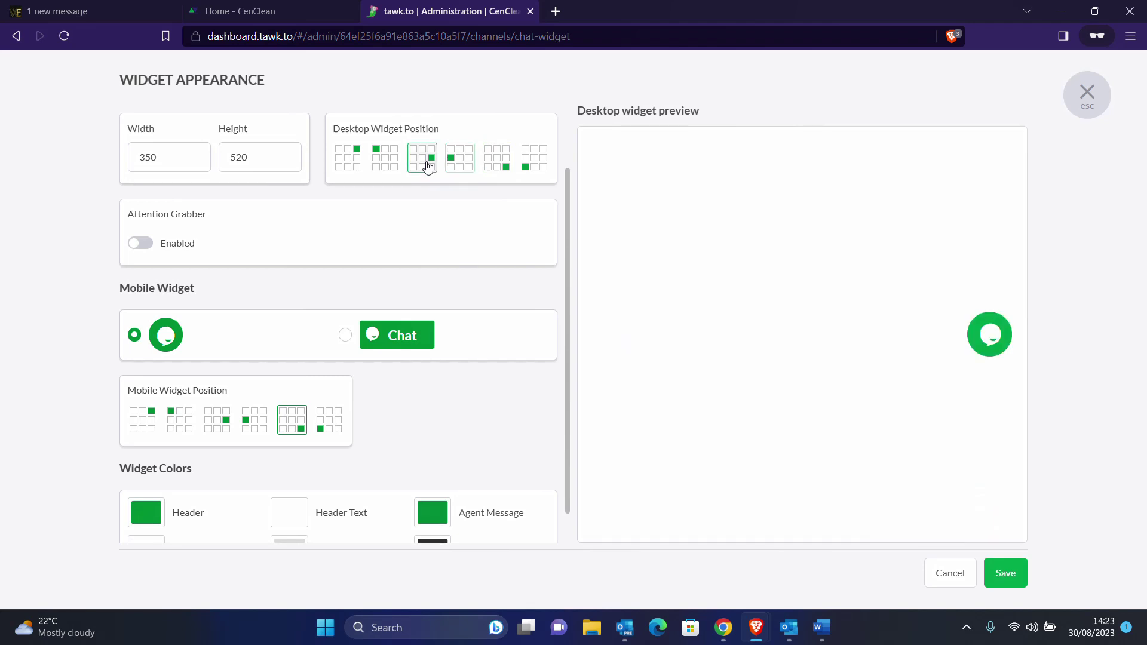
pyautogui.click(384, 171)
pyautogui.click(351, 169)
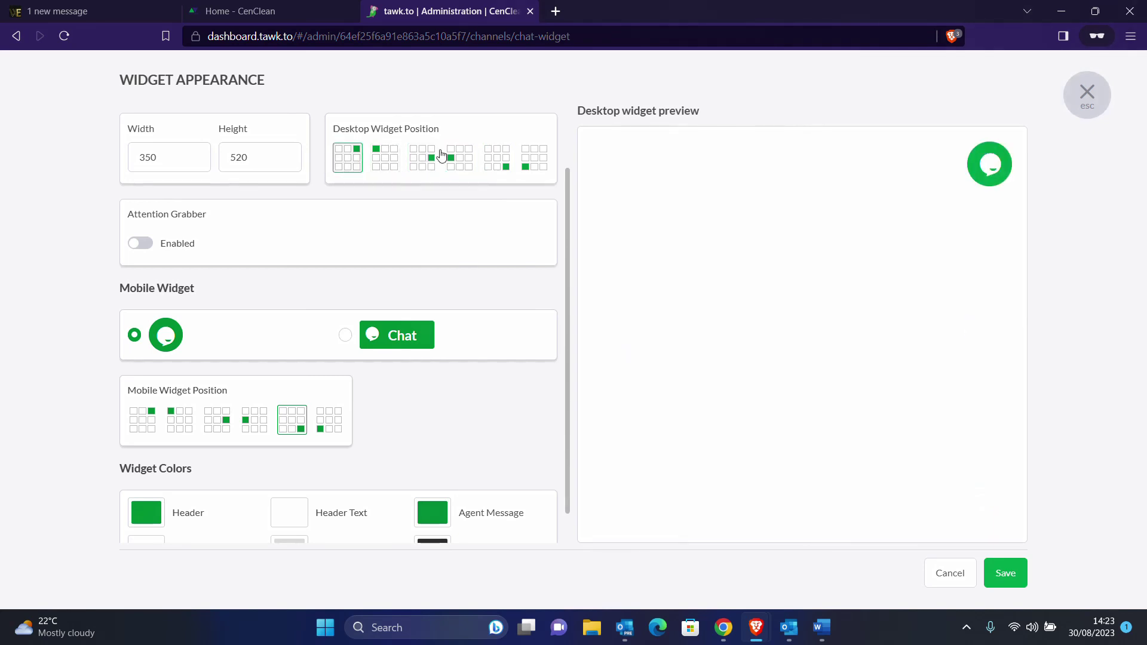
pyautogui.click(493, 163)
pyautogui.click(529, 161)
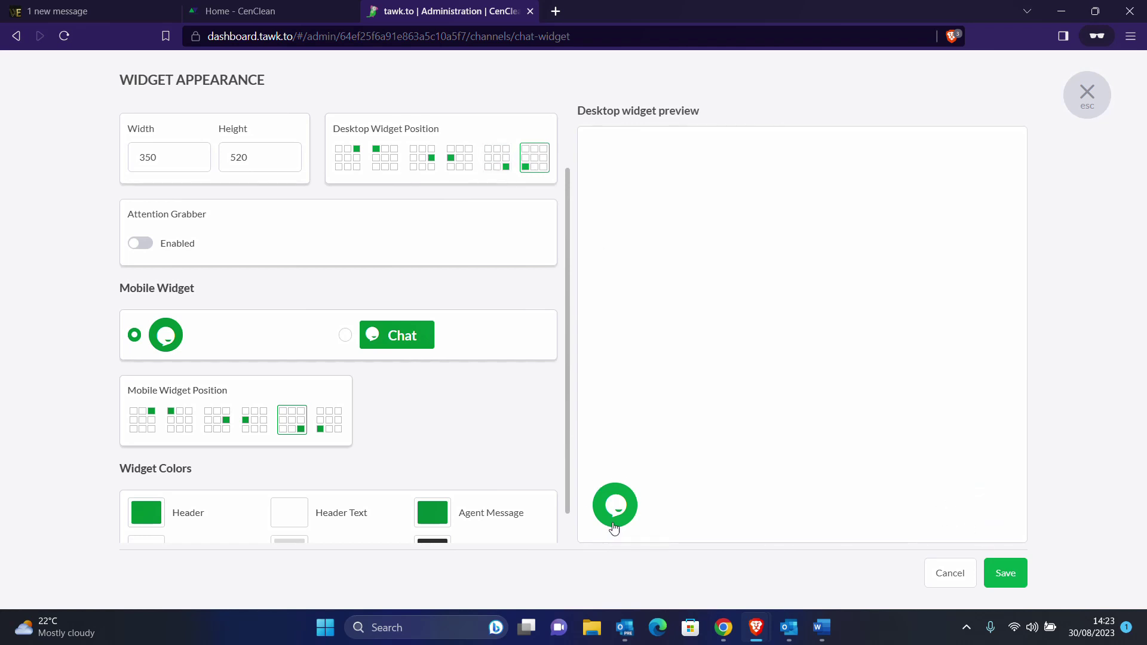
pyautogui.click(496, 154)
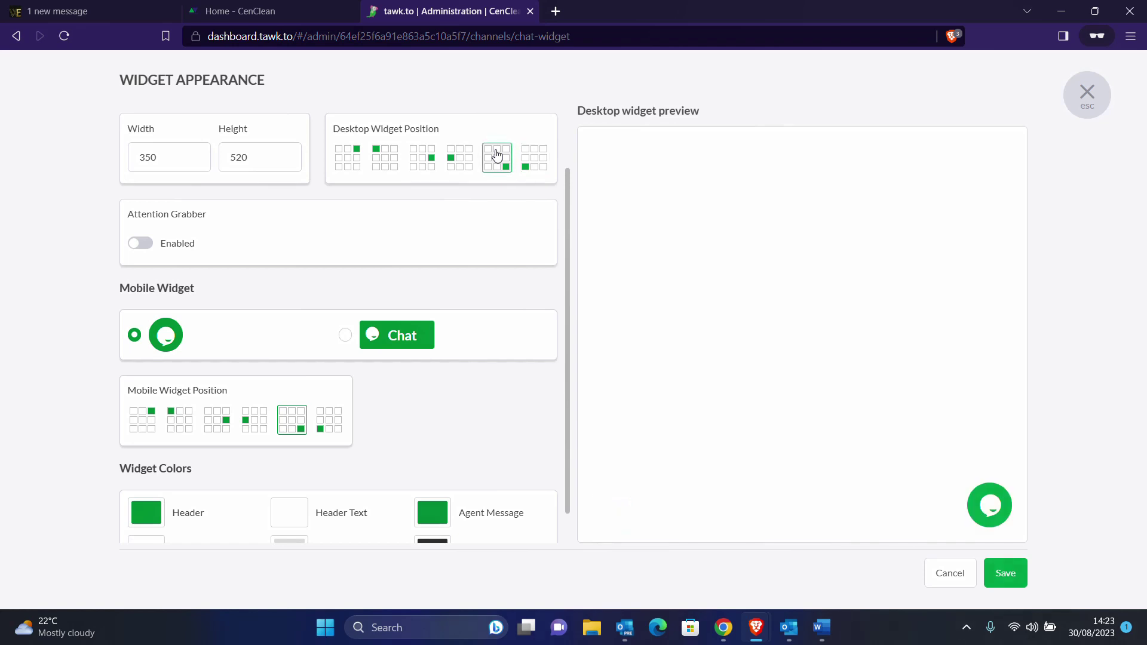
# Inspect the header and agent message colour choices without changing them, and save the widget appearance.
pyautogui.scroll(-1, 397, 348)
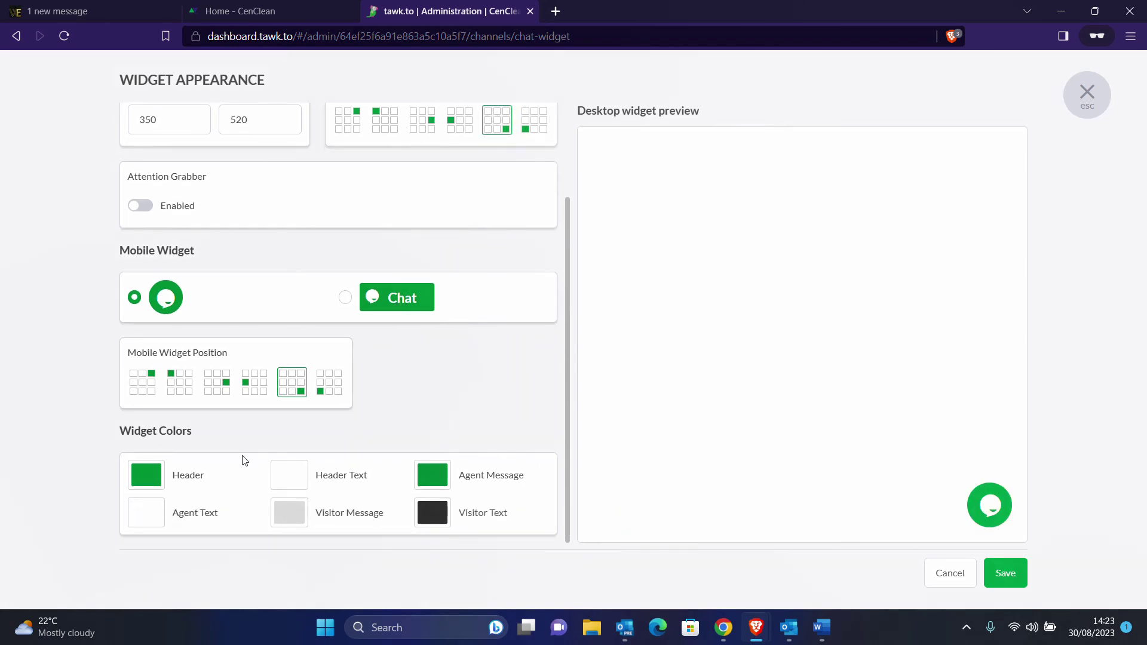
pyautogui.click(155, 480)
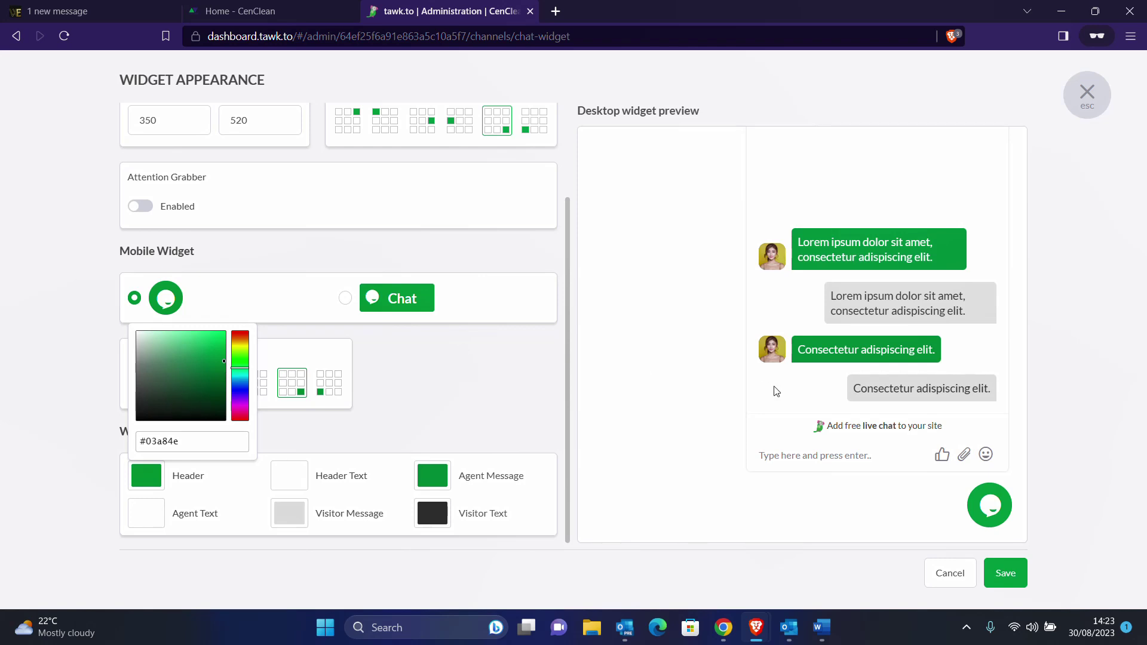
pyautogui.click(440, 408)
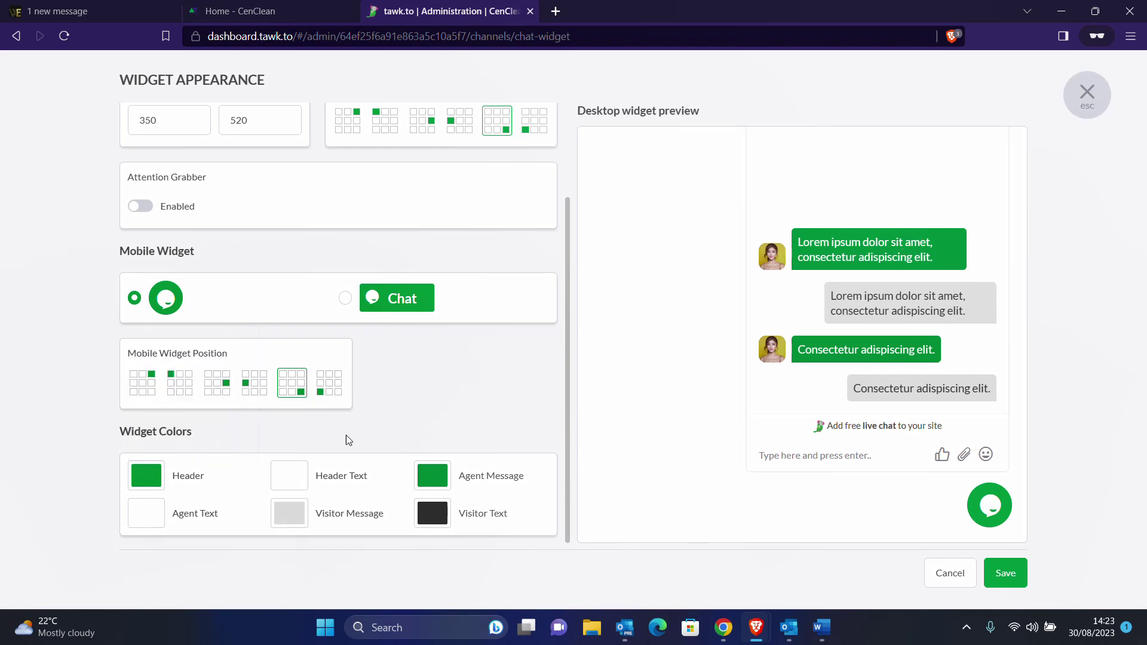
pyautogui.click(441, 478)
pyautogui.click(387, 402)
pyautogui.click(1010, 576)
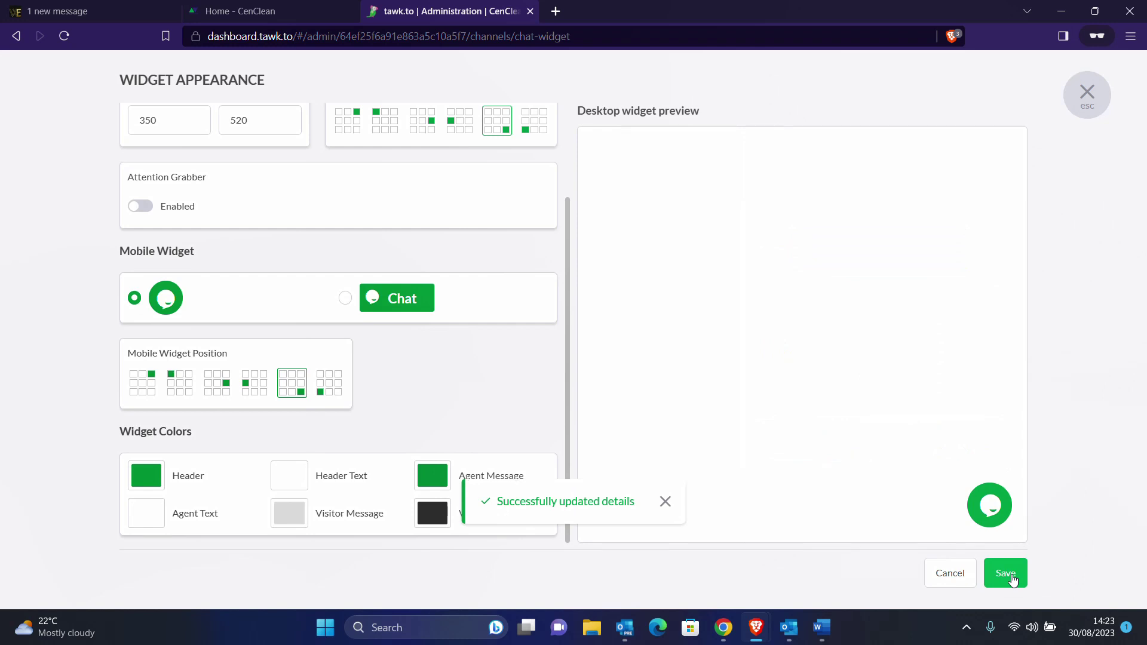
# Reload the CenClean homepage and test the live chat widget by opening and closing it.
pyautogui.click(251, 11)
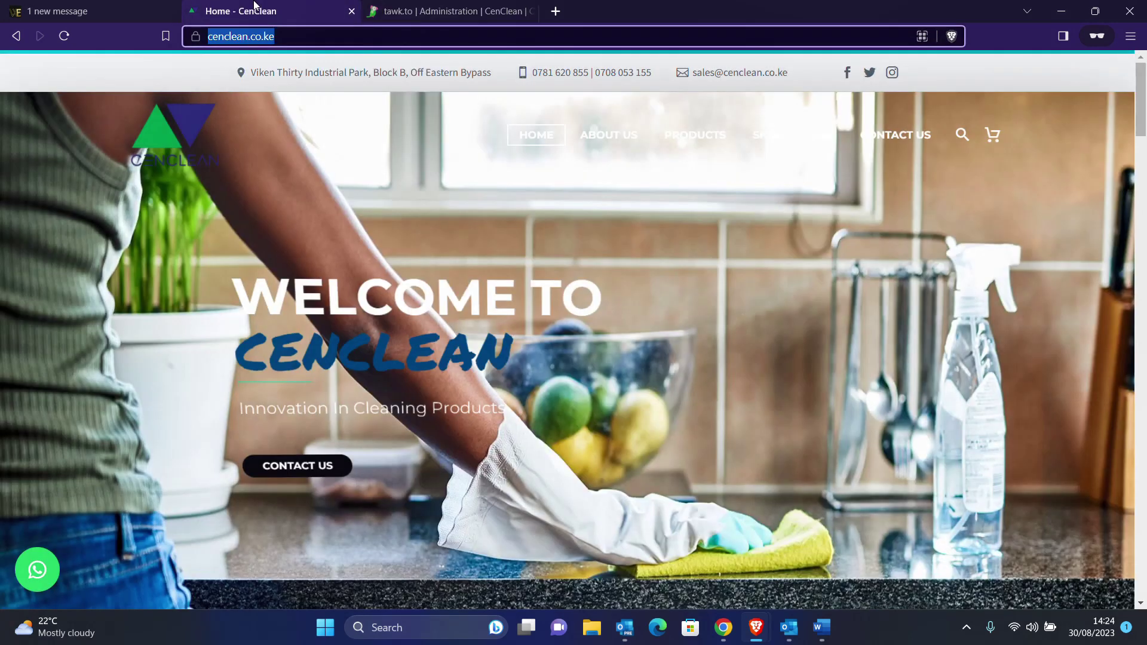
pyautogui.click(64, 37)
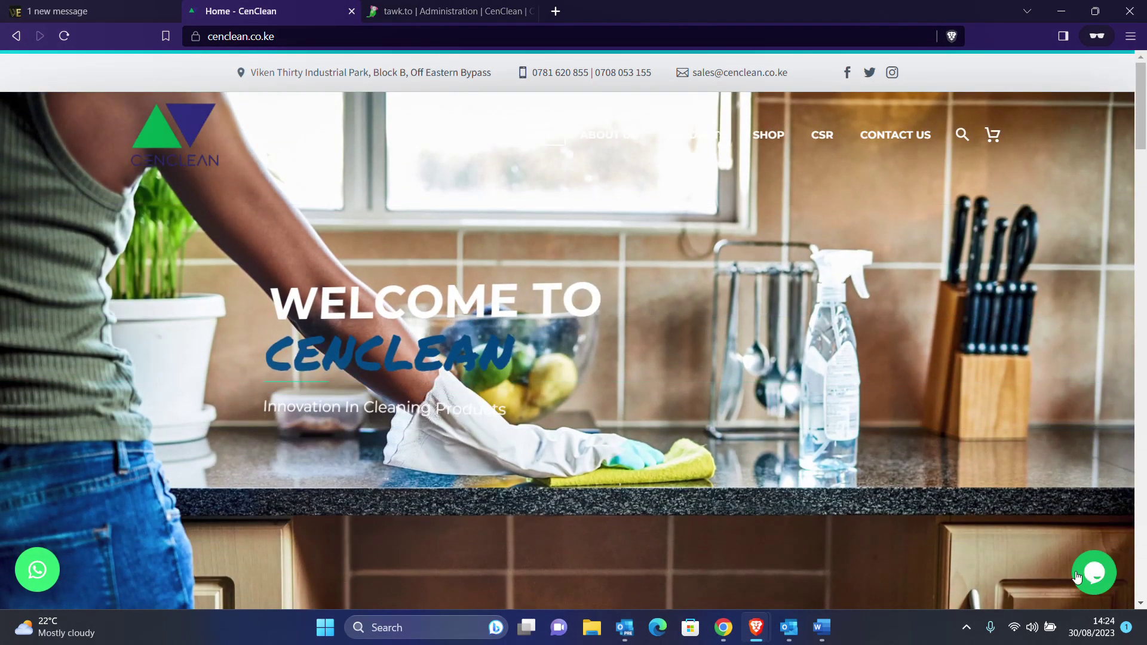
pyautogui.click(1077, 587)
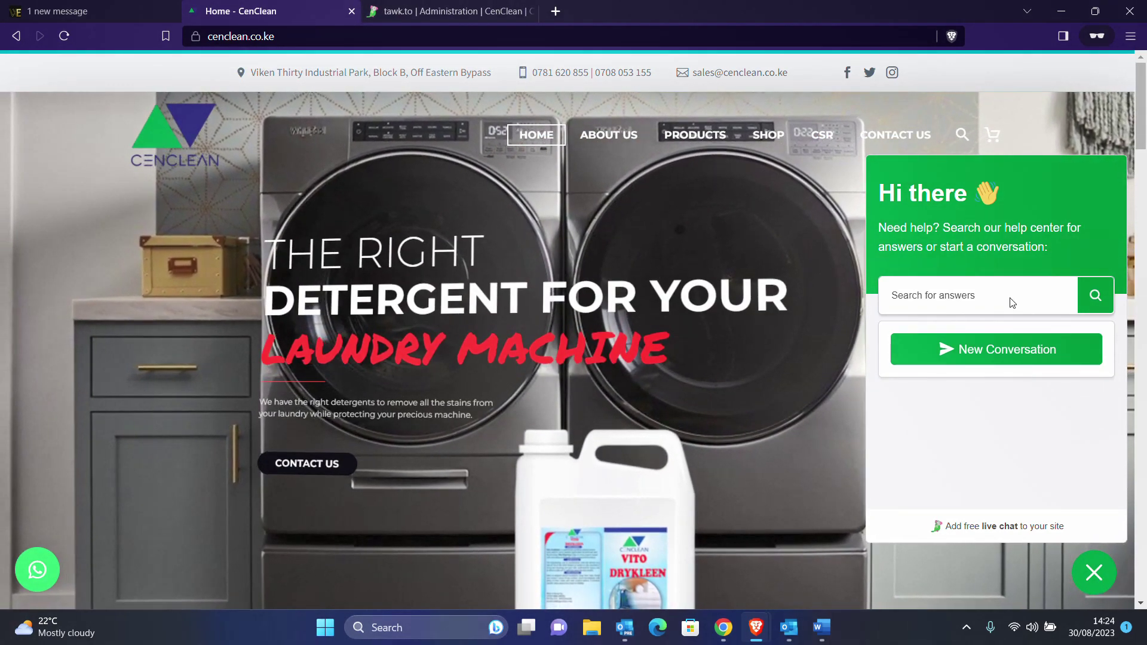
pyautogui.click(1094, 575)
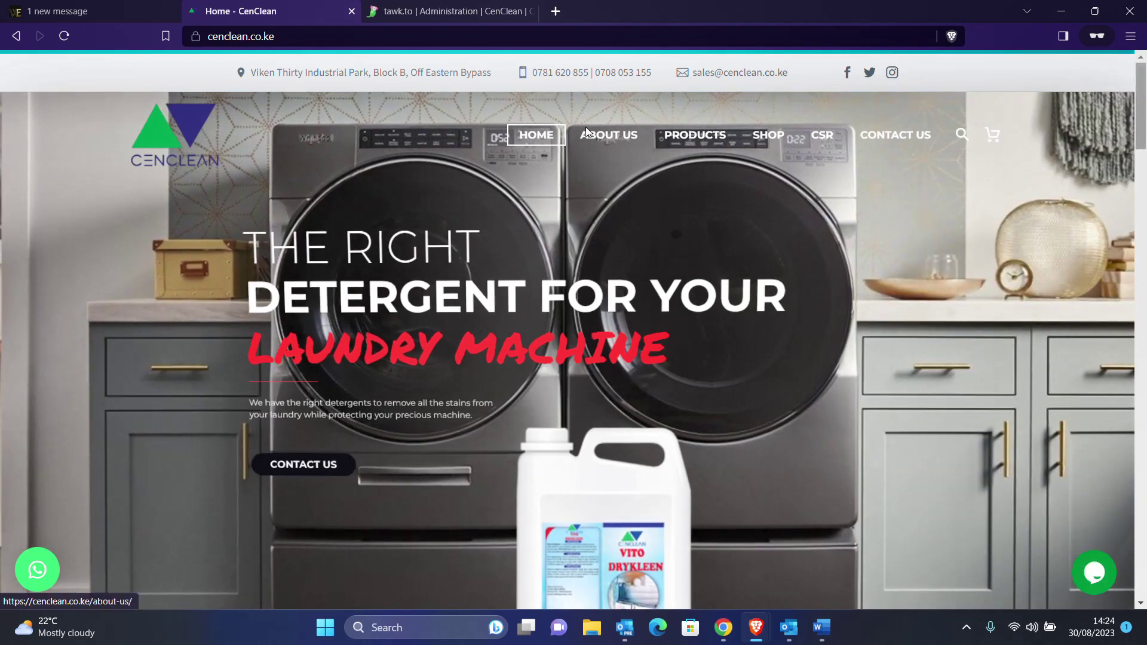
# Return to the tawk.to dashboard and close the widget appearance editor.
pyautogui.click(448, 9)
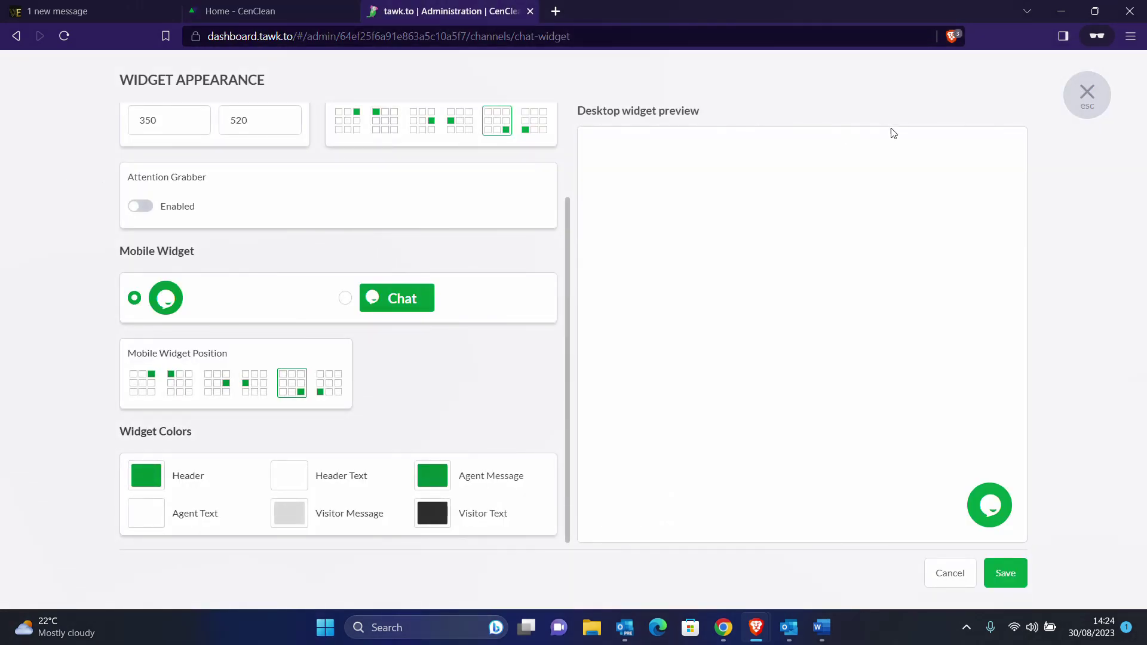
pyautogui.click(1087, 93)
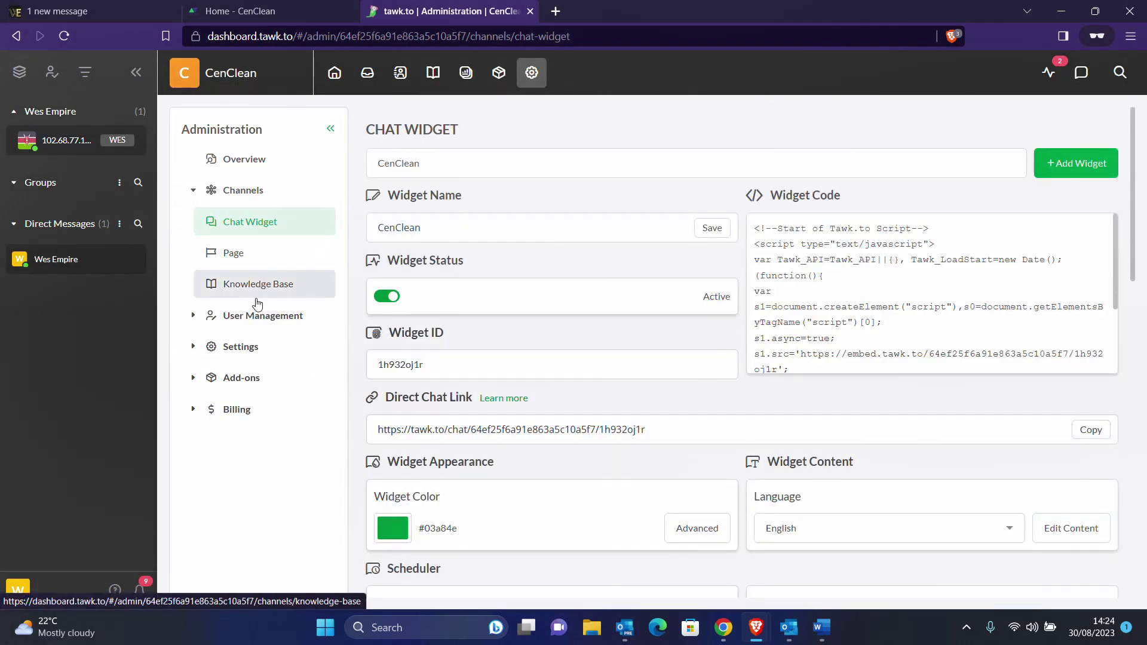
# Open the AI Assist add-on's page and read its overview of the Apollo AI Bot, Smart Reply and AI Commands.
pyautogui.click(240, 378)
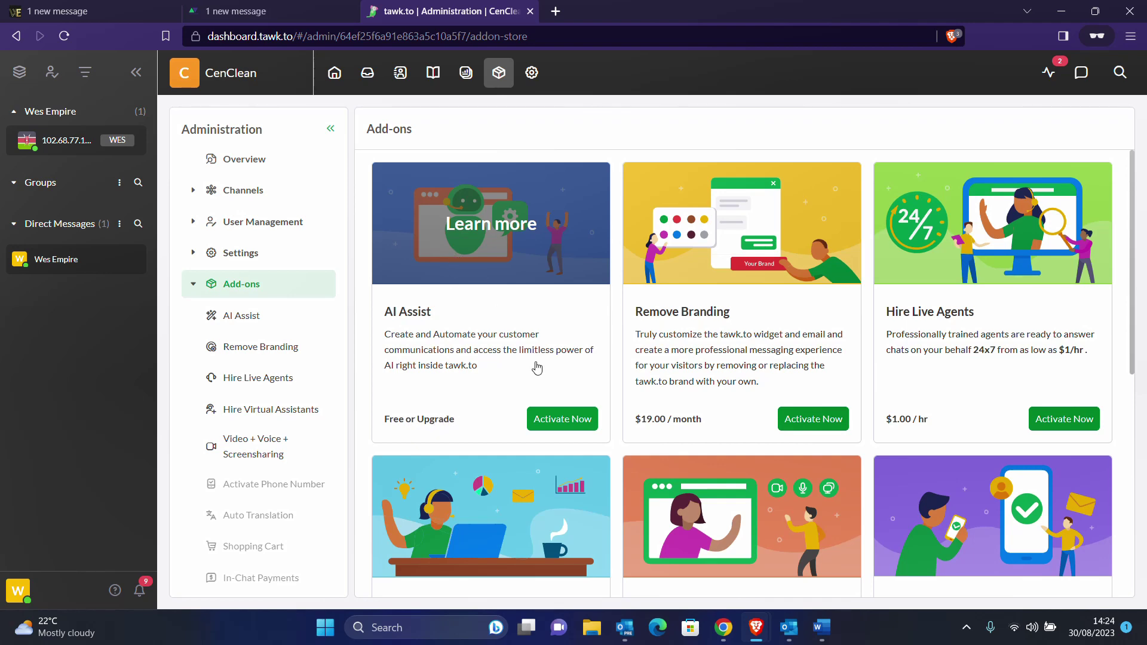
pyautogui.click(562, 419)
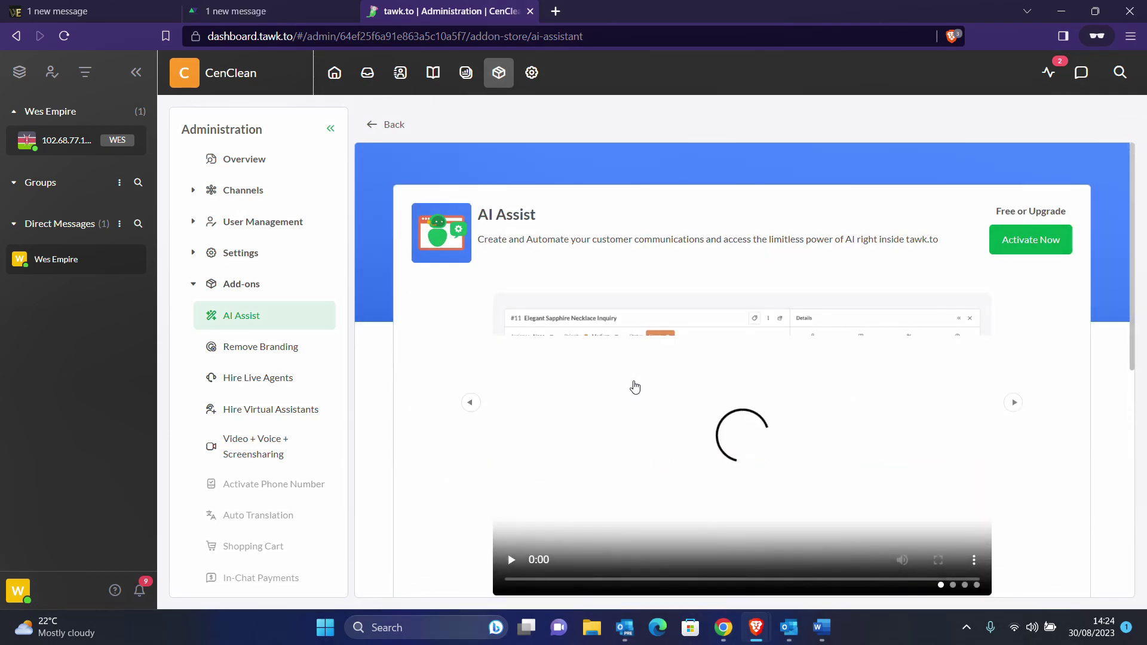
pyautogui.scroll(-1, 824, 306)
pyautogui.scroll(-5, 825, 306)
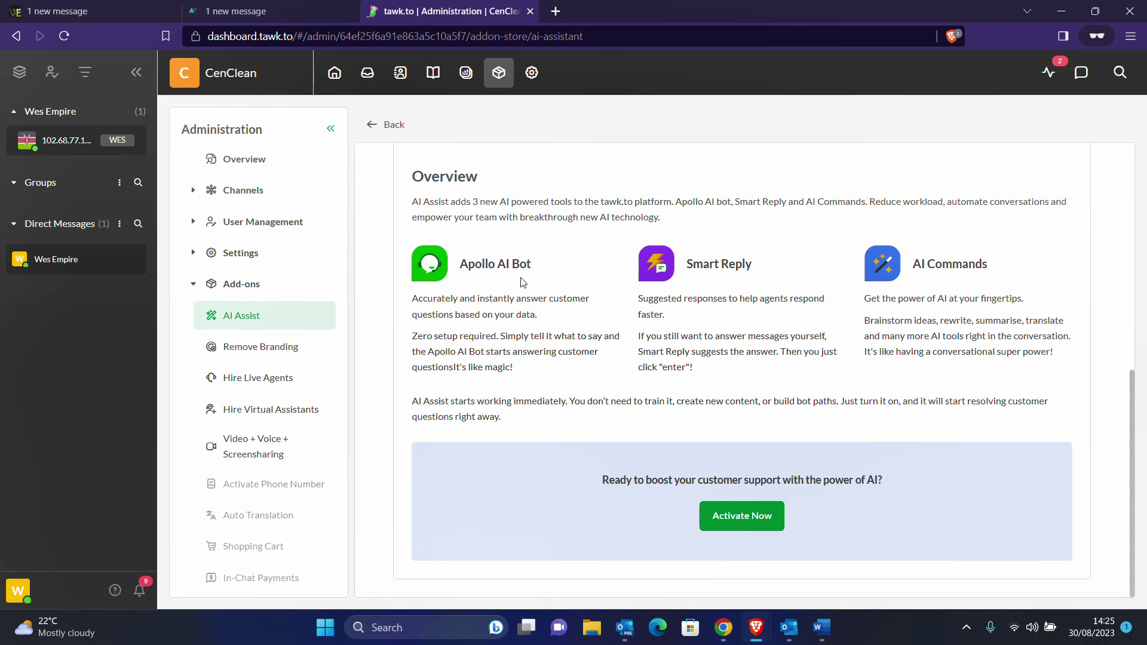
pyautogui.moveTo(533, 271); pyautogui.dragTo(460, 266)
pyautogui.click(462, 293)
# Start activating AI Assist and compare the Hobby, Growth, Business and Enterprise plans and the payment options.
pyautogui.click(744, 519)
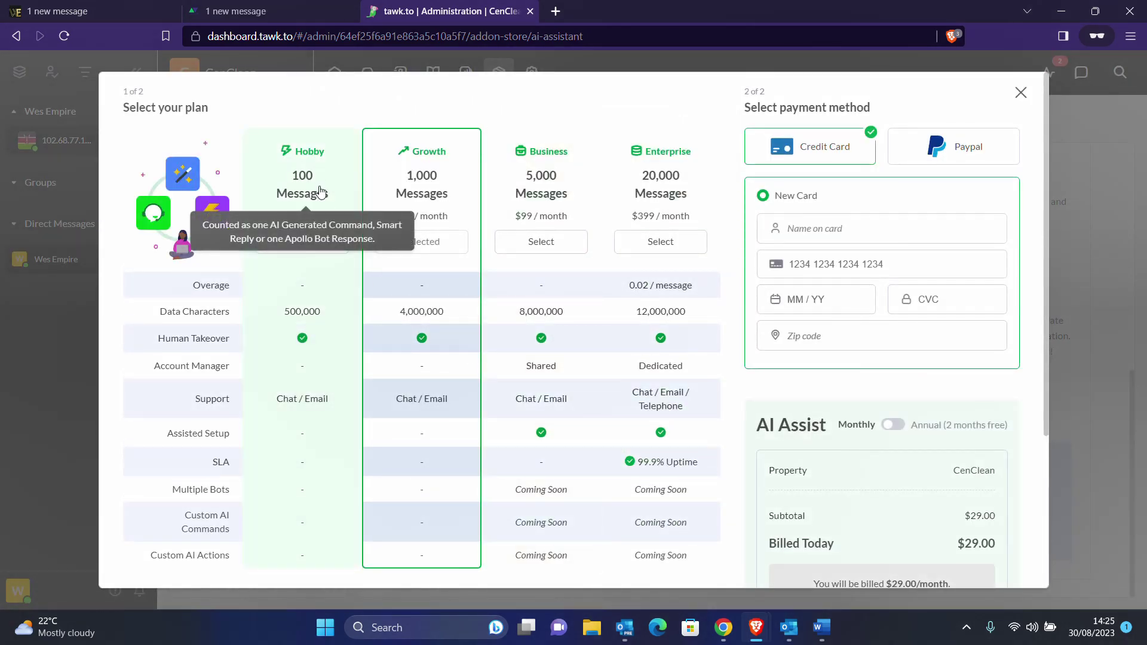
pyautogui.moveTo(325, 219)
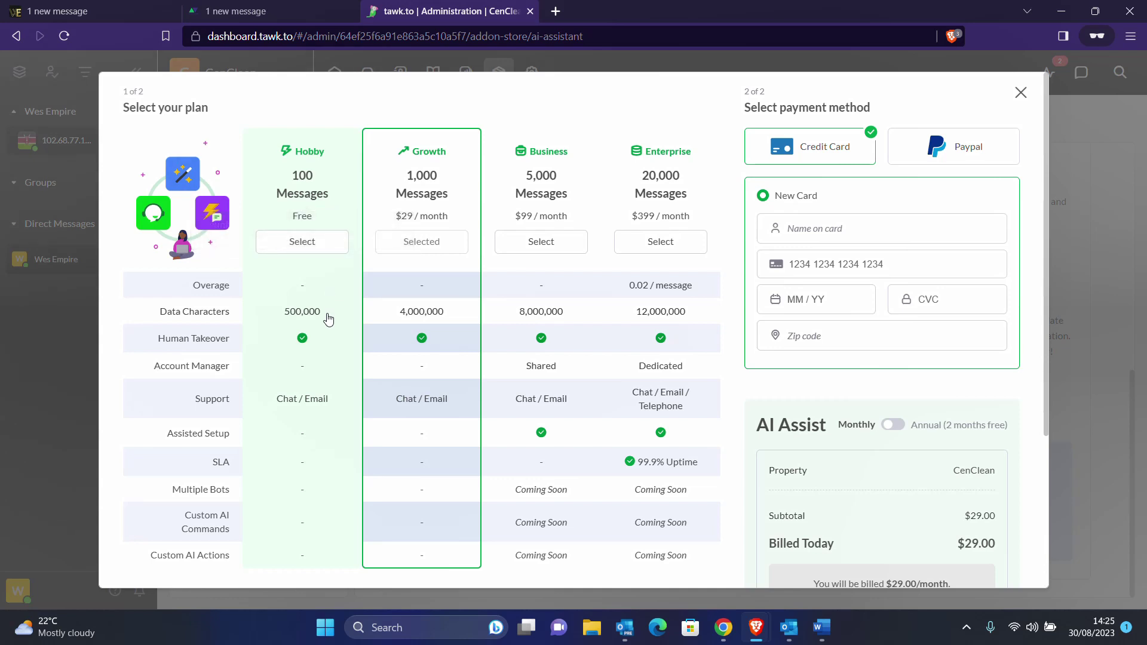
pyautogui.moveTo(570, 205)
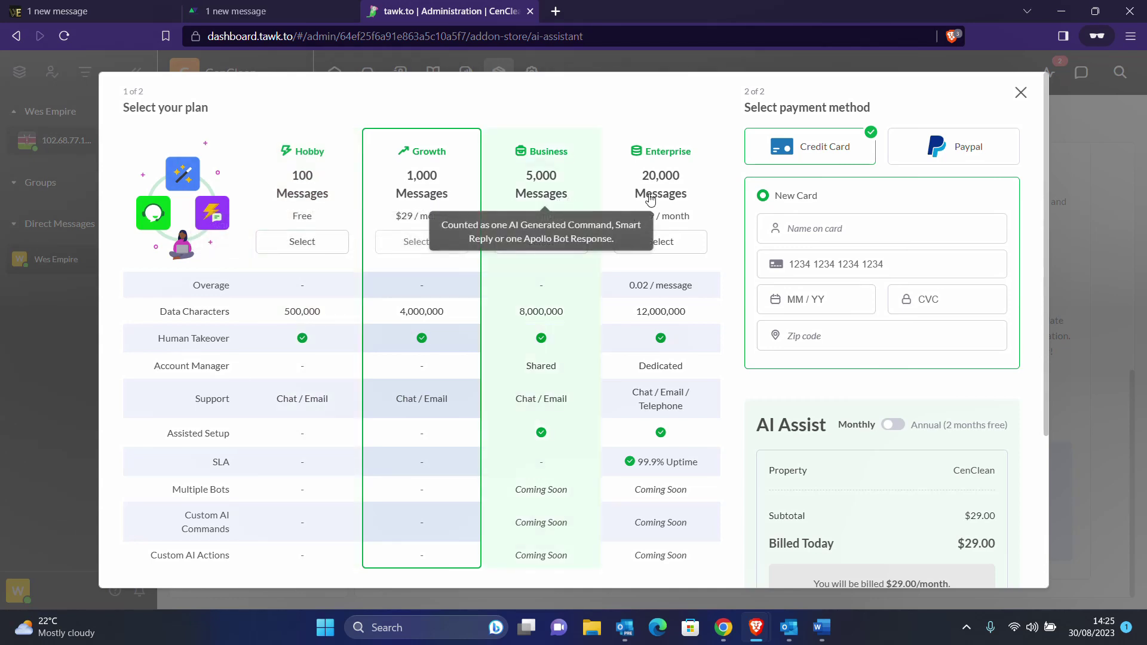
pyautogui.moveTo(673, 199)
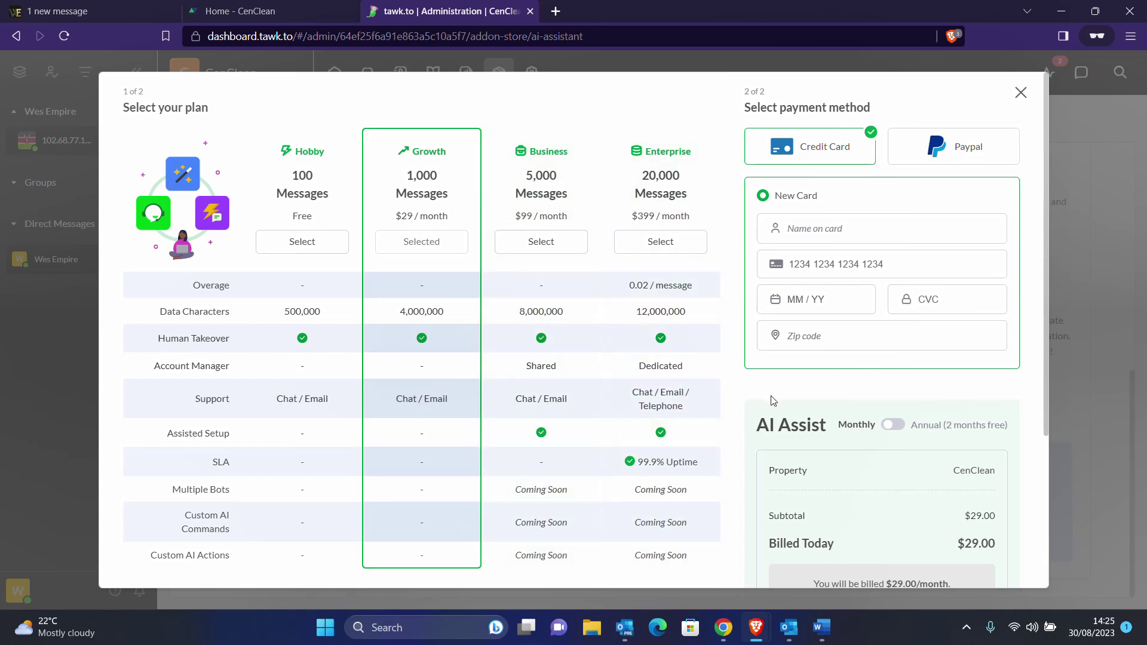
pyautogui.scroll(-4, 771, 396)
pyautogui.scroll(4, 771, 396)
# Choose the free Hobby plan and activate AI Assist for the CenClean property.
pyautogui.click(297, 224)
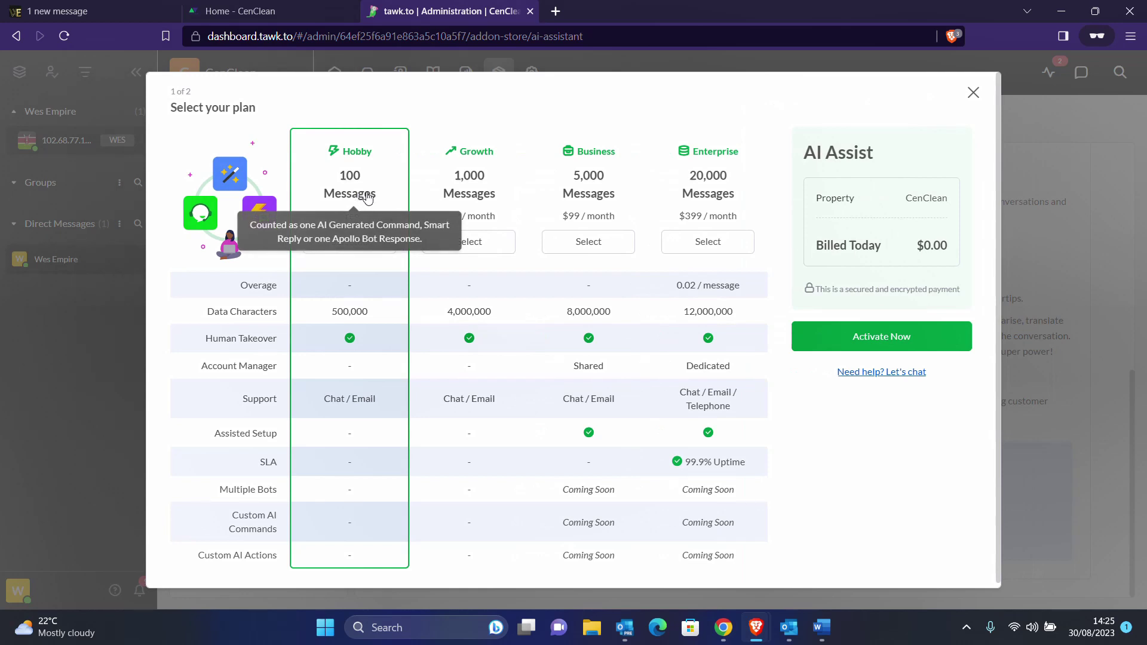
pyautogui.moveTo(359, 177)
pyautogui.click(928, 345)
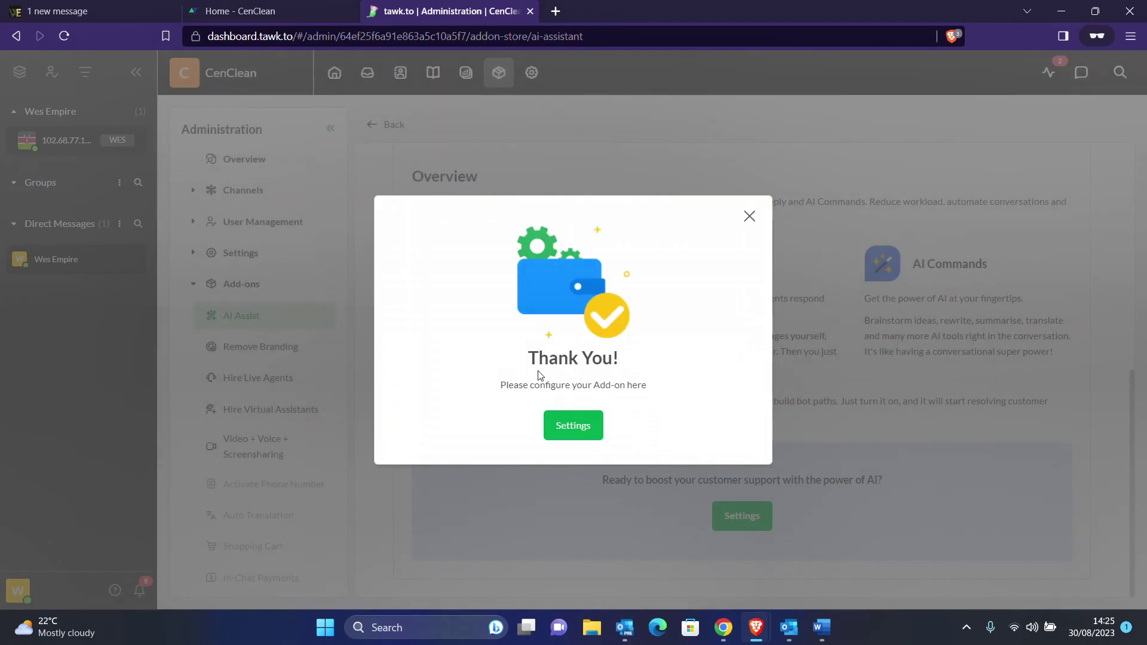
# Start the AI Assist setup from the add-on's settings and choose Website URL as the data source.
pyautogui.click(574, 425)
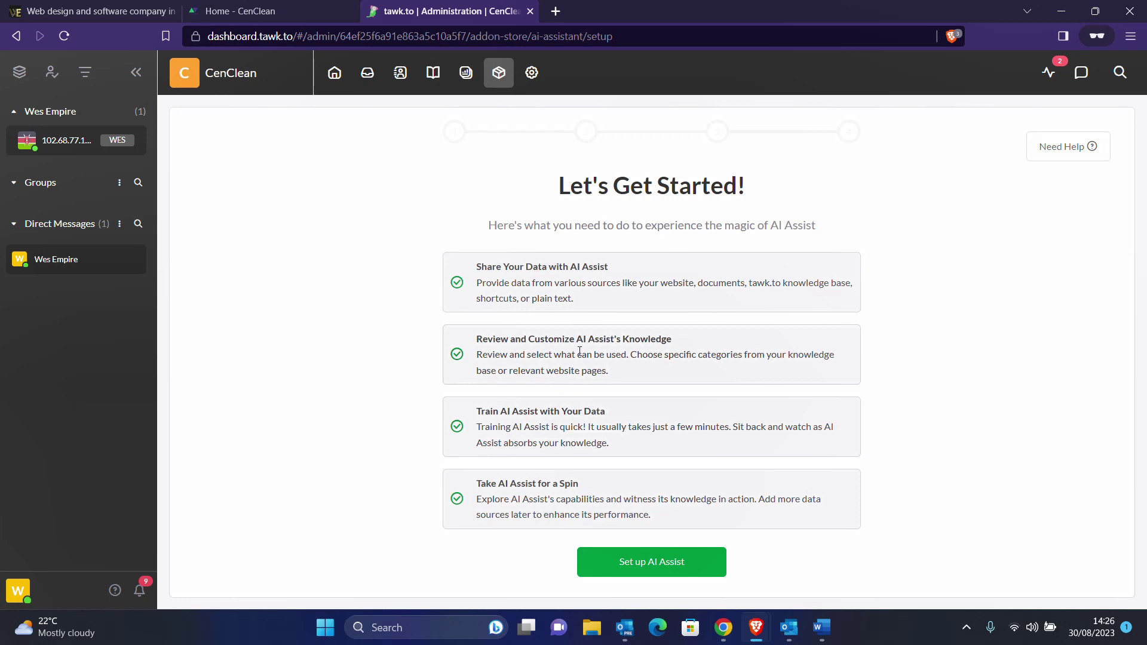
pyautogui.click(627, 565)
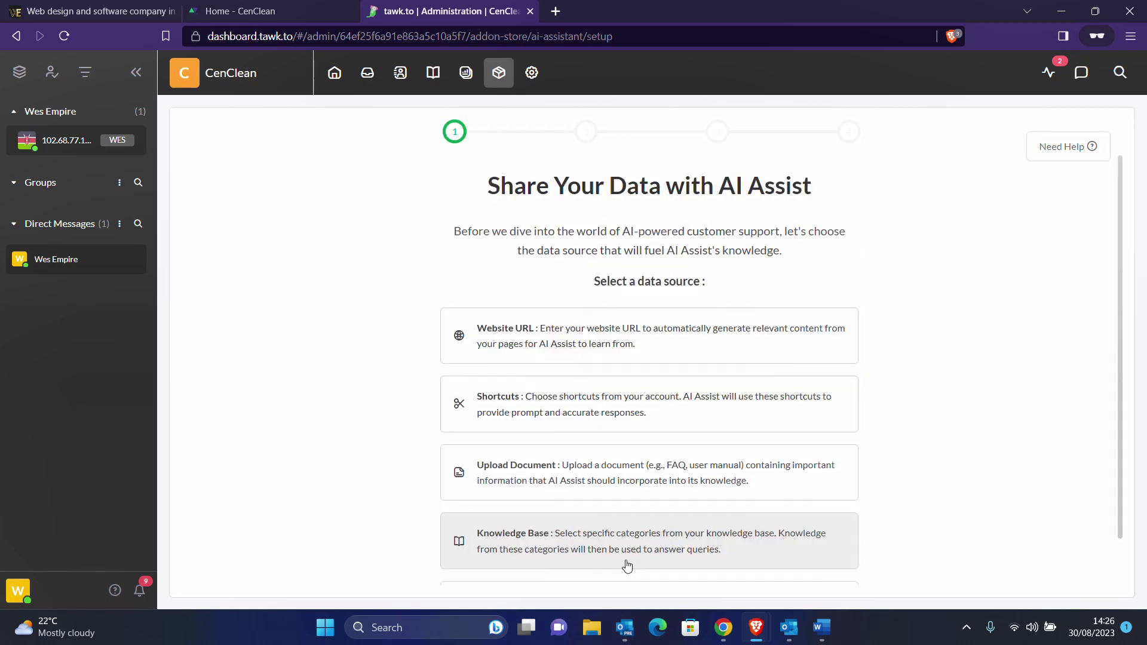
pyautogui.click(583, 344)
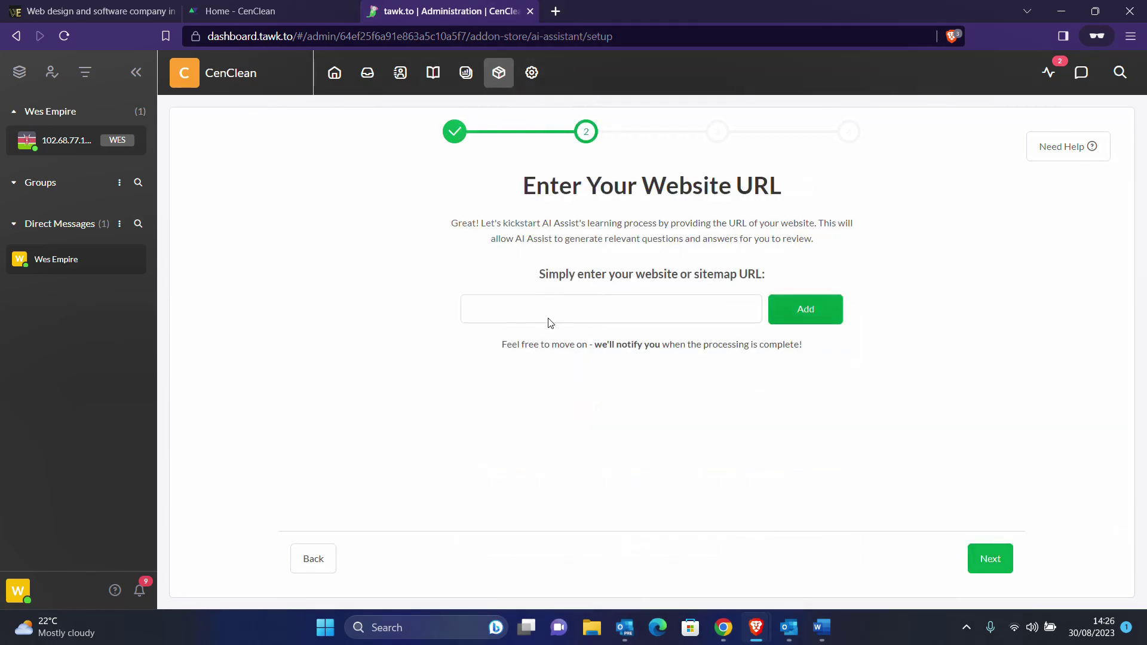
pyautogui.click(266, 12)
pyautogui.click(275, 35)
pyautogui.hotkey('ctrl', 'c')
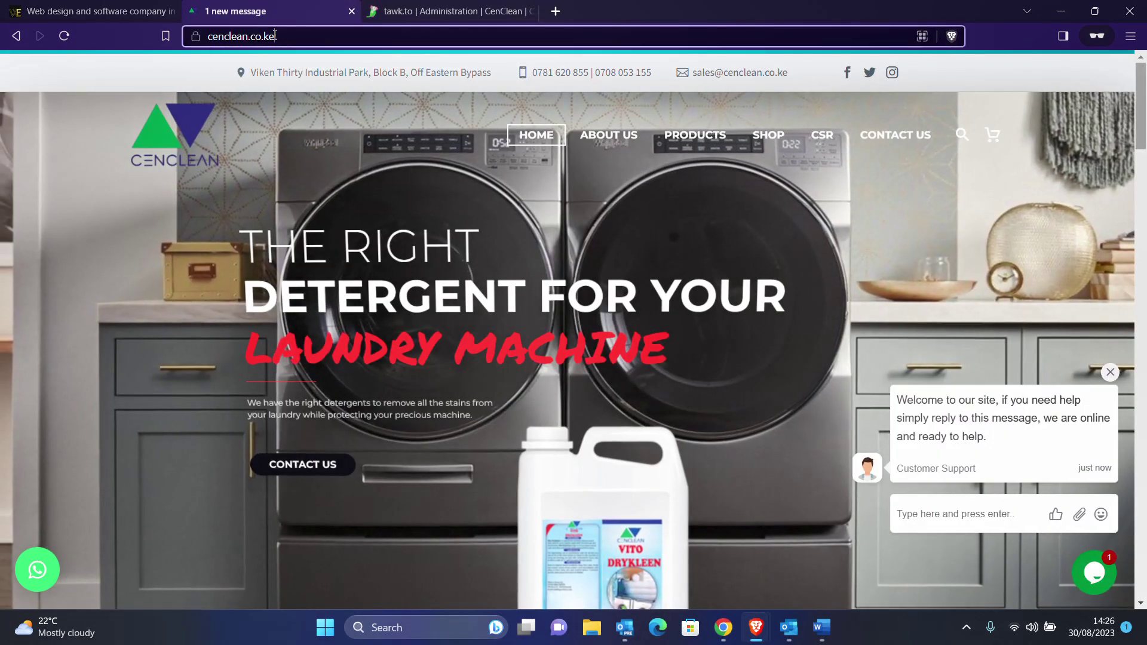
pyautogui.click(379, 12)
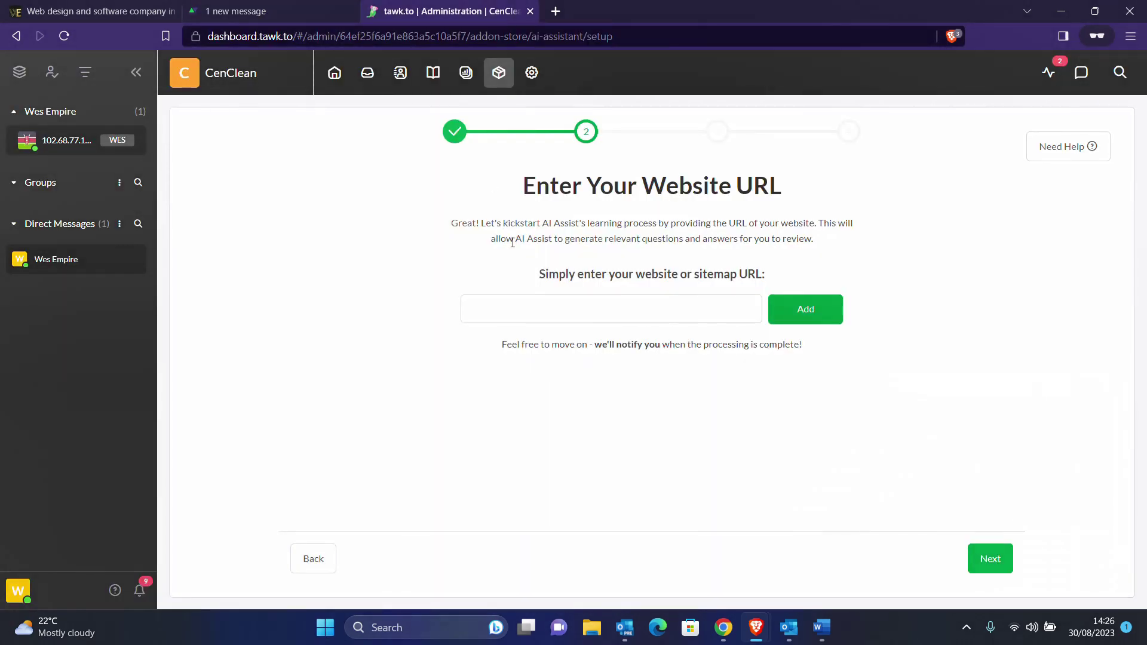
pyautogui.click(535, 313)
pyautogui.hotkey('ctrl', 'v')
pyautogui.click(788, 318)
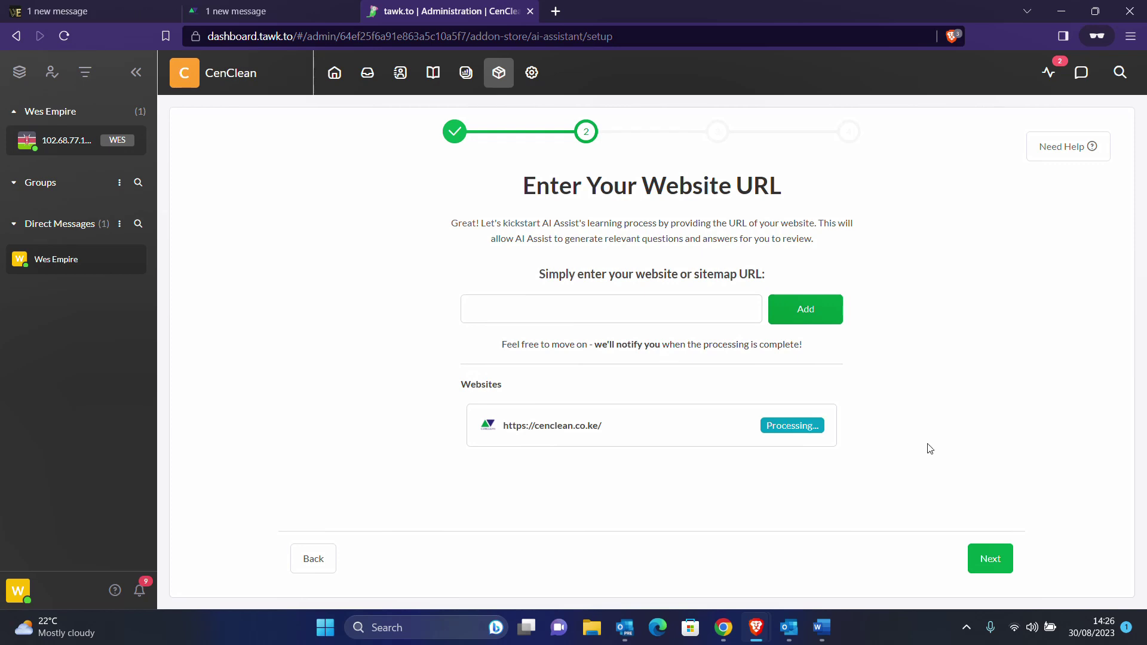
# Continue to the fetched data and review the first product page links collected from the CenClean site.
pyautogui.click(993, 564)
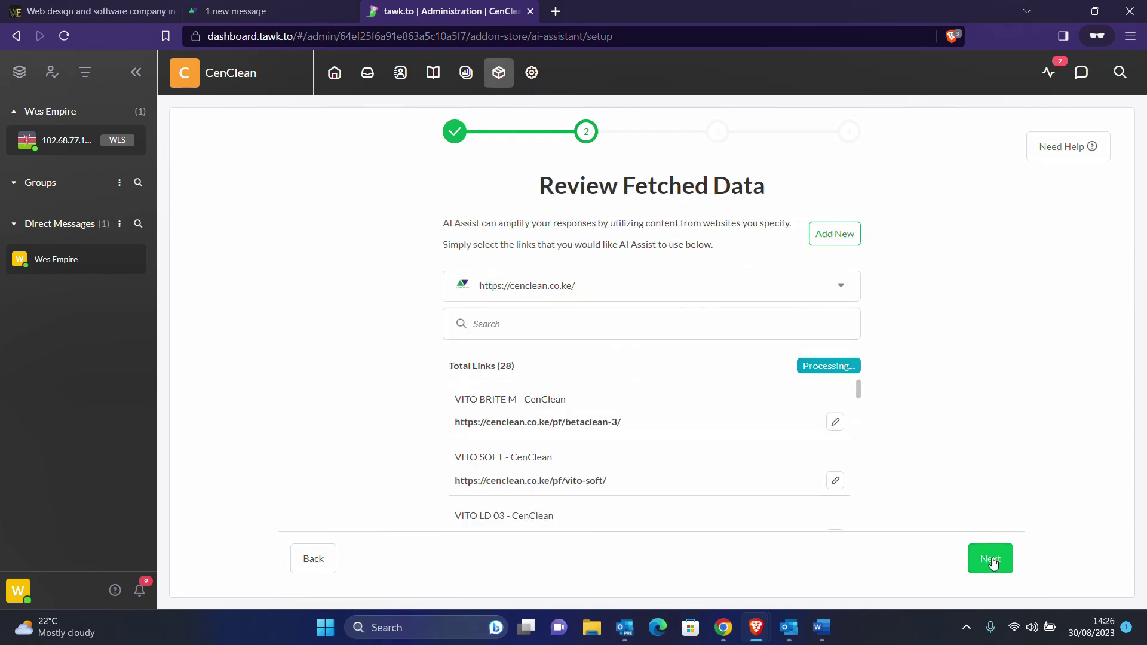
pyautogui.scroll(-1, 691, 389)
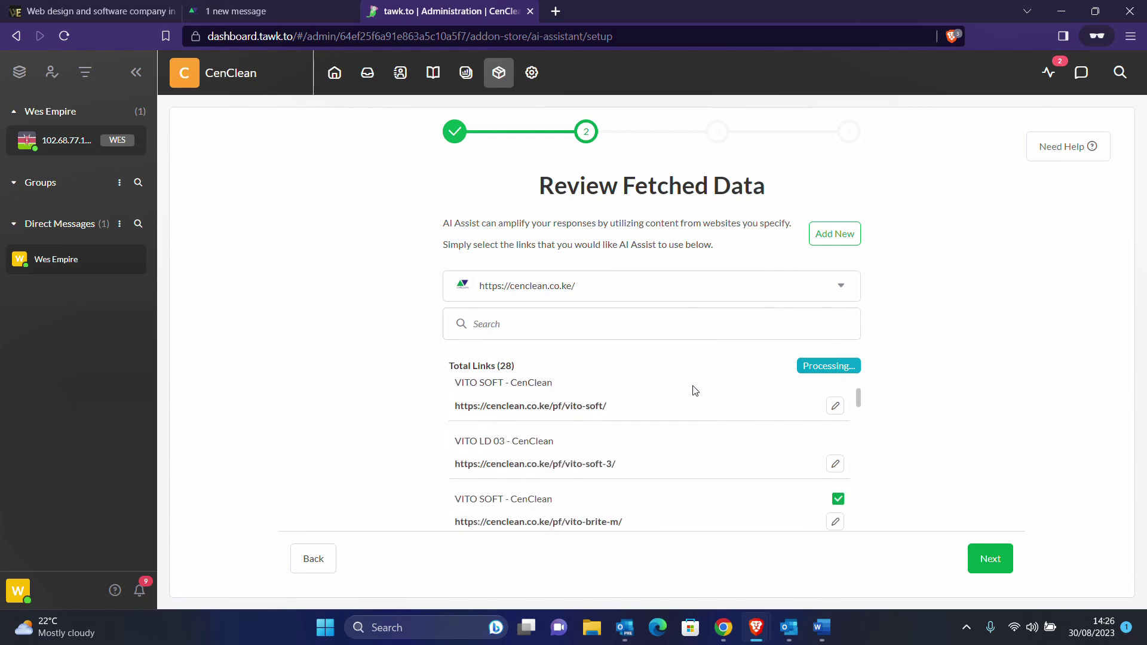
pyautogui.scroll(-2, 695, 391)
pyautogui.scroll(-1, 574, 445)
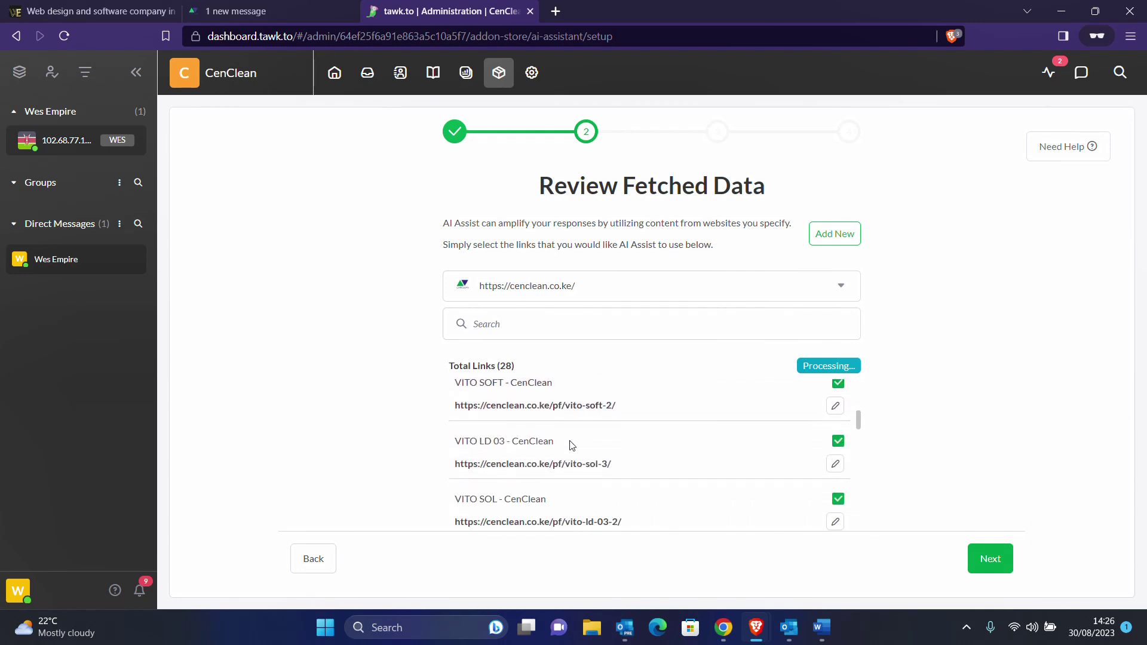
# Look through the product sections on the CenClean homepage to compare them with the fetched links, and return to the AI Assist setup.
pyautogui.hotkey('ctrl', 'shift', 'Tab')
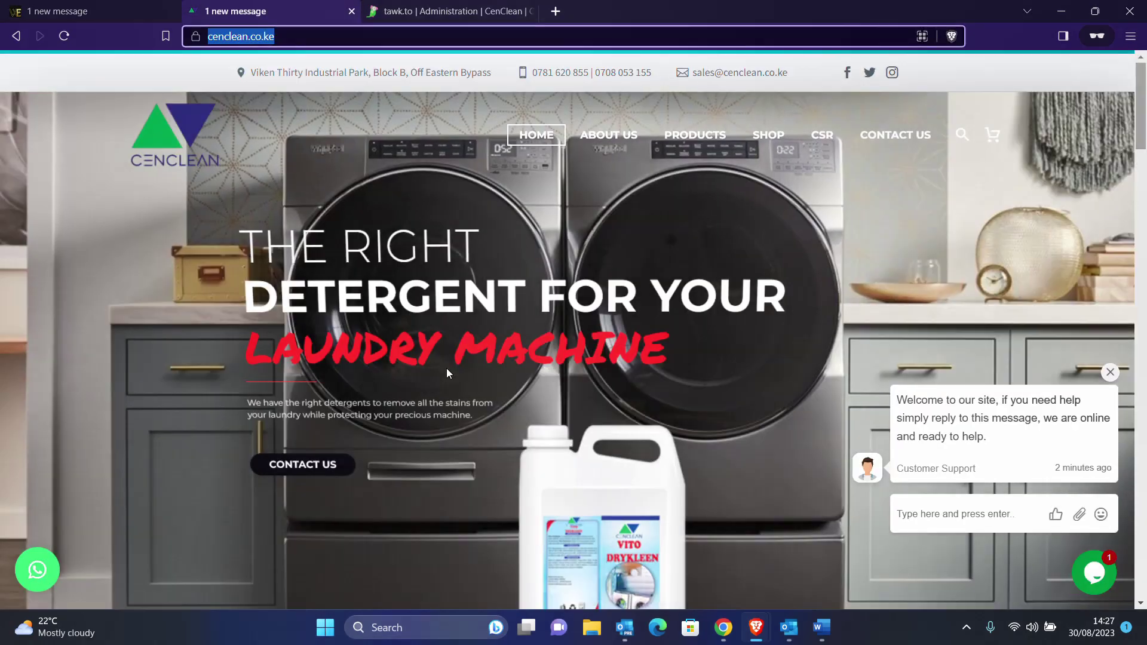
pyautogui.scroll(-5, 446, 368)
pyautogui.scroll(-15, 446, 368)
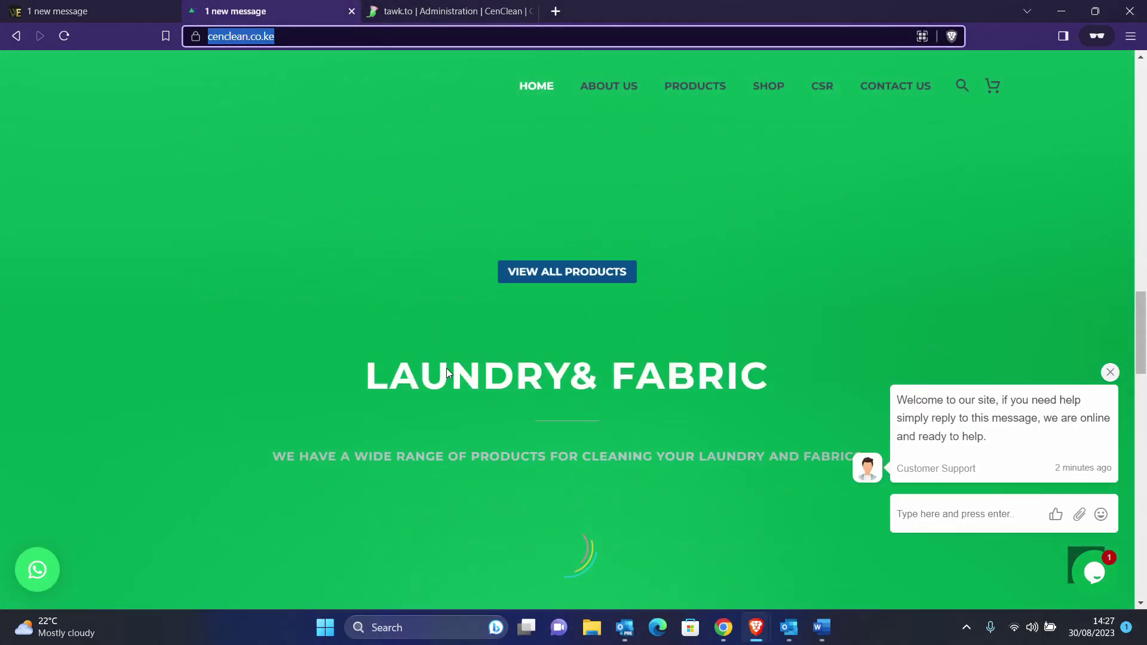
pyautogui.scroll(4, 446, 369)
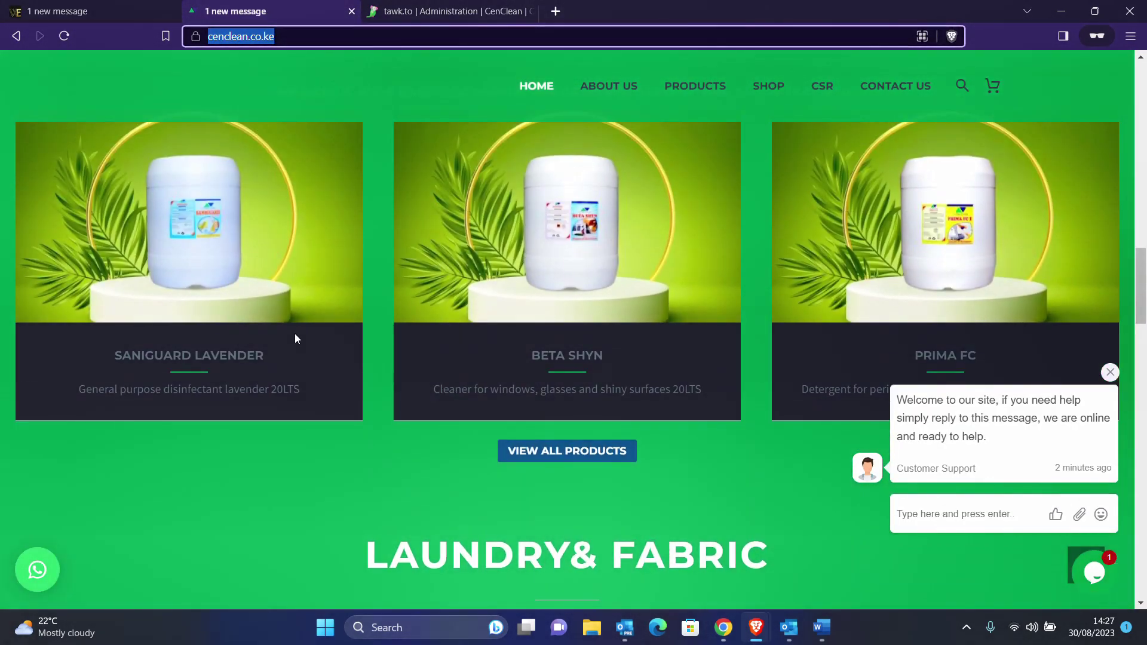
pyautogui.scroll(-3, 367, 289)
pyautogui.scroll(-3, 367, 289)
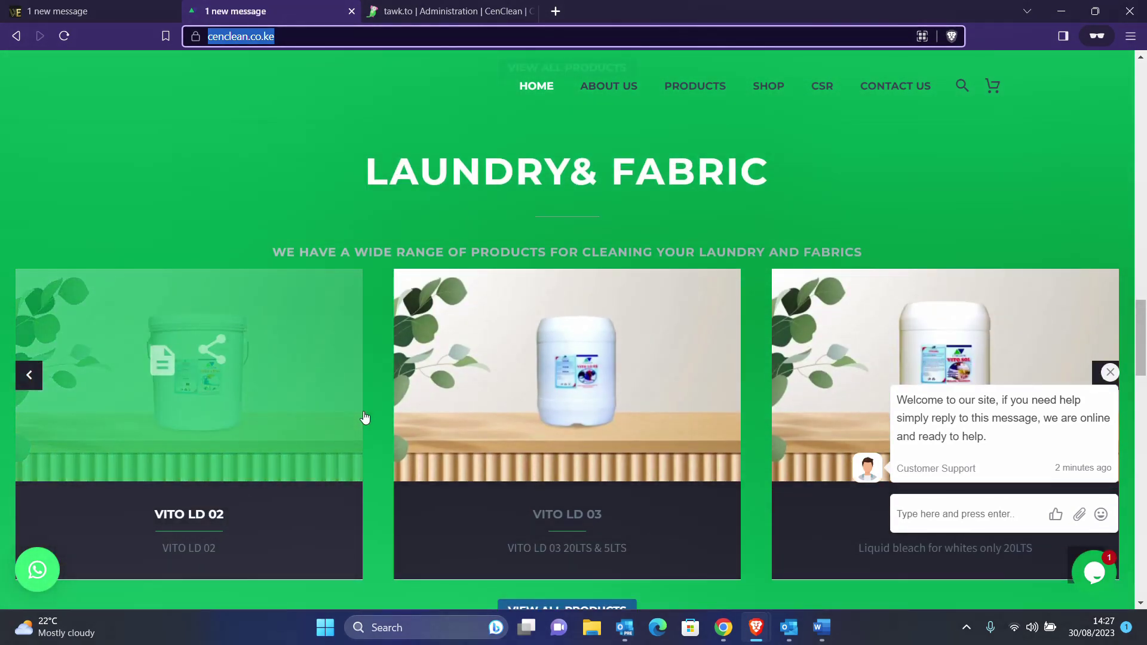
pyautogui.scroll(-5, 363, 411)
pyautogui.hotkey('ctrl', 'Tab')
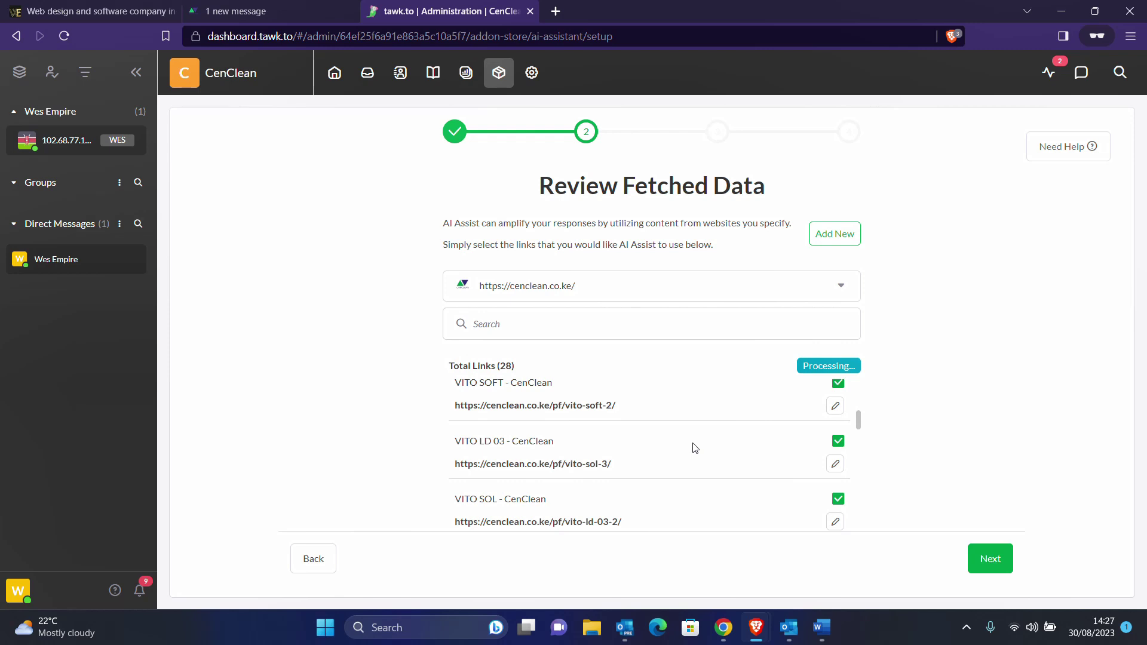
# Check the remaining fetched links, keep the selection as it is, and continue to the AI bot persona.
pyautogui.scroll(-10, 695, 448)
pyautogui.scroll(-3, 693, 446)
pyautogui.scroll(-5, 747, 416)
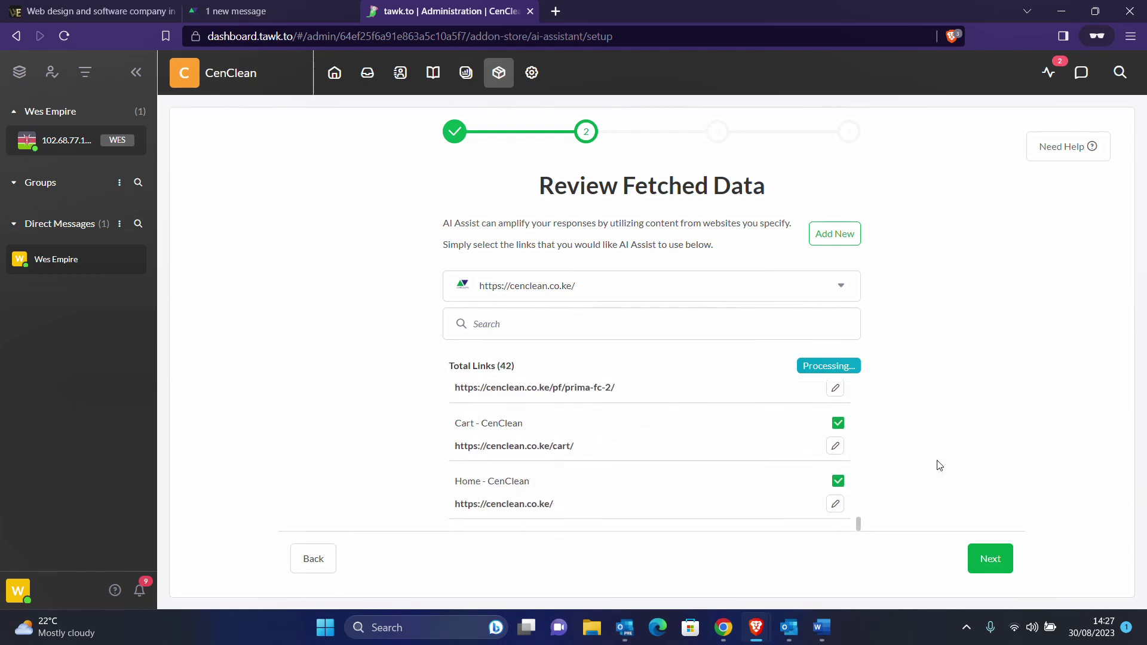
pyautogui.click(996, 561)
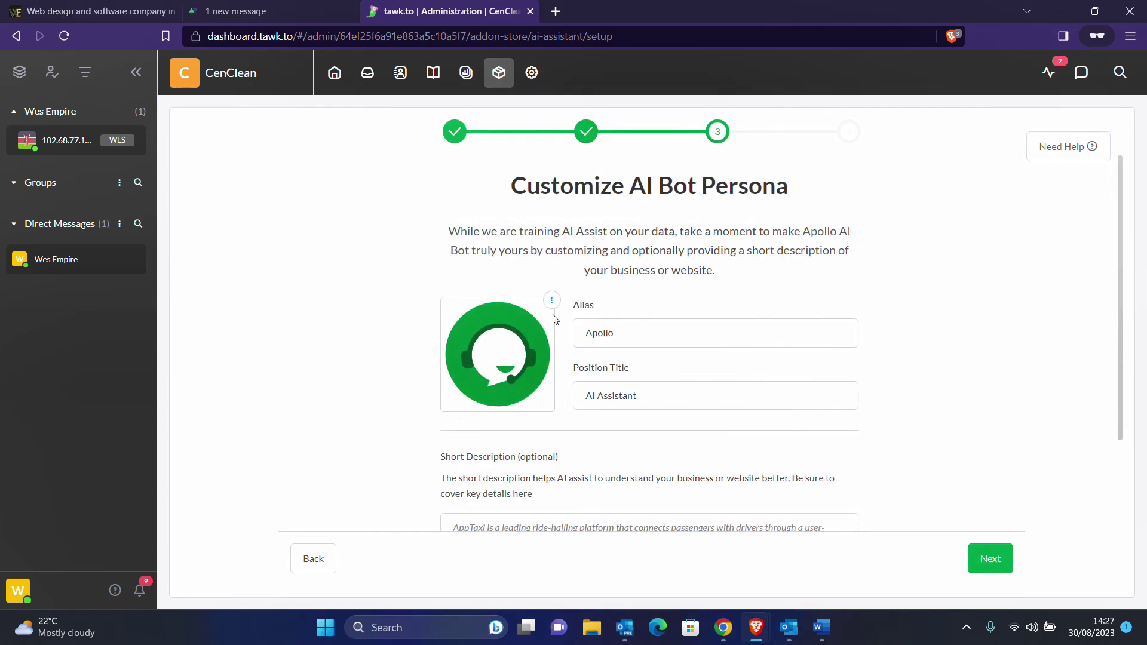
# Set the AI bot's alias to CenClean.
pyautogui.scroll(-3, 651, 225)
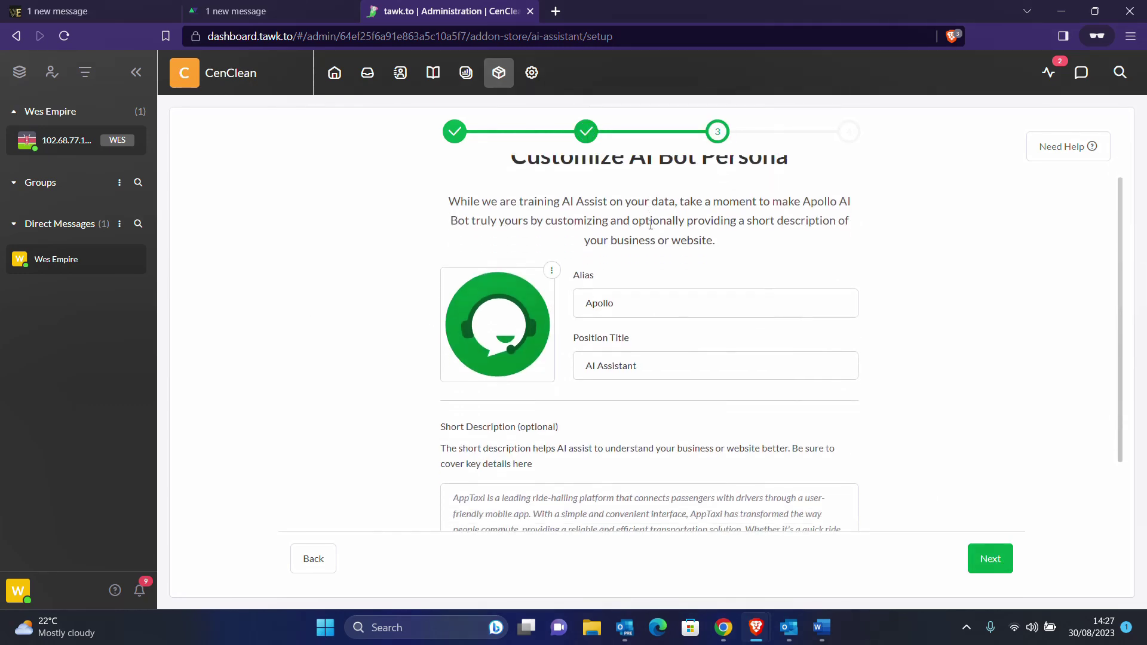
pyautogui.click(633, 232)
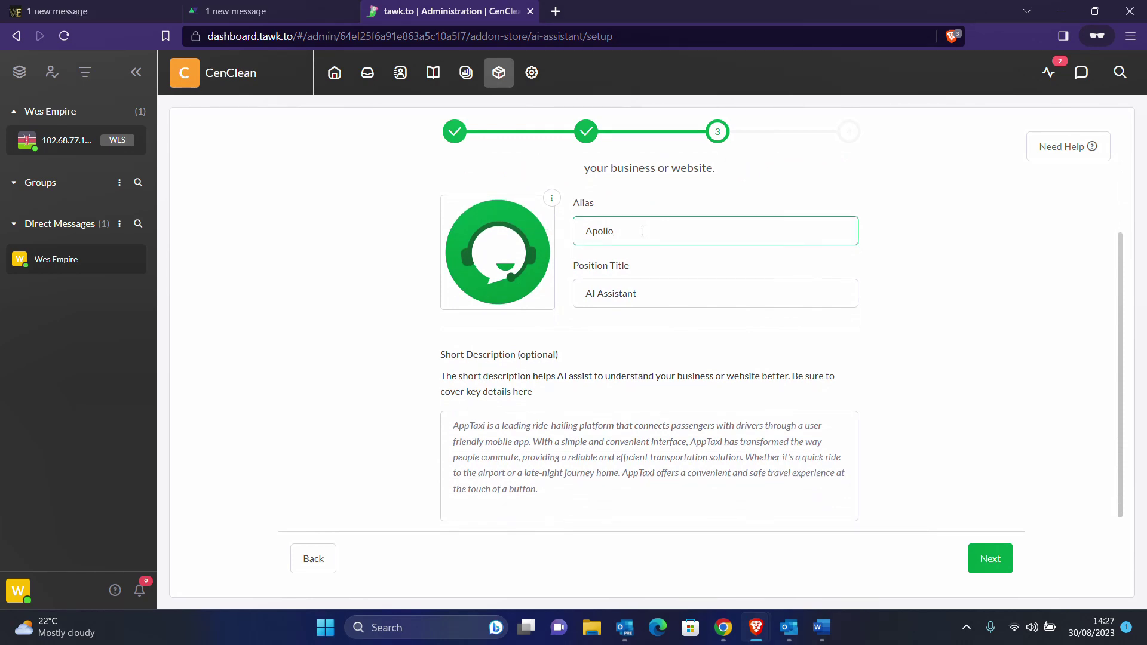
pyautogui.moveTo(637, 234); pyautogui.dragTo(569, 234)
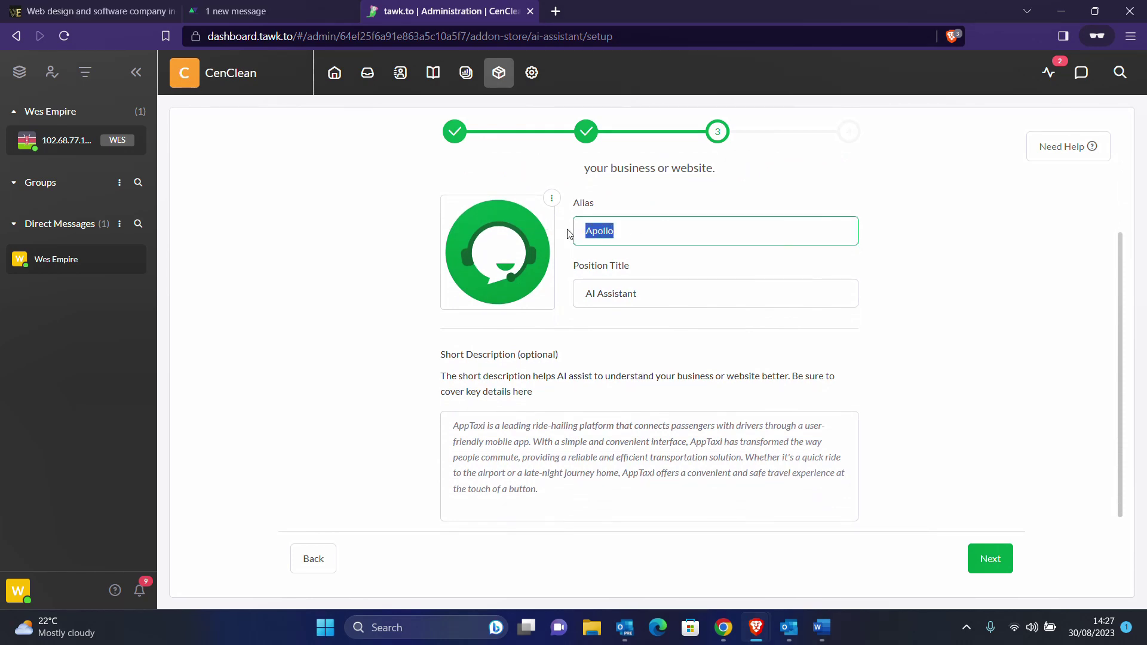
pyautogui.click(635, 232)
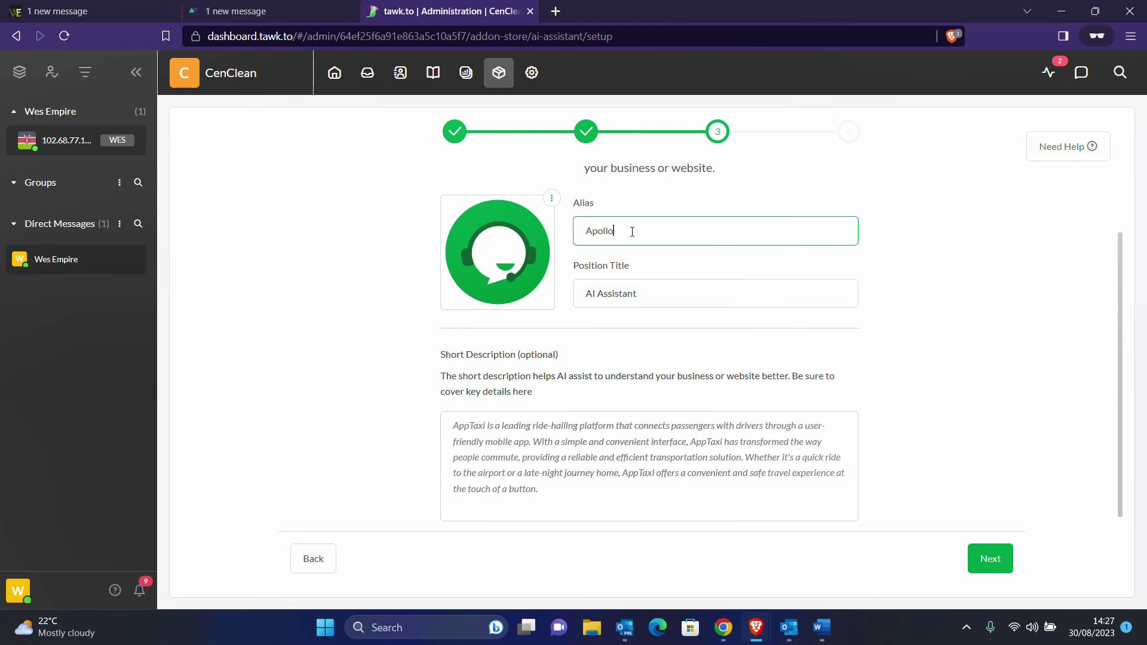
pyautogui.moveTo(632, 232); pyautogui.dragTo(574, 236)
pyautogui.write('Ce')
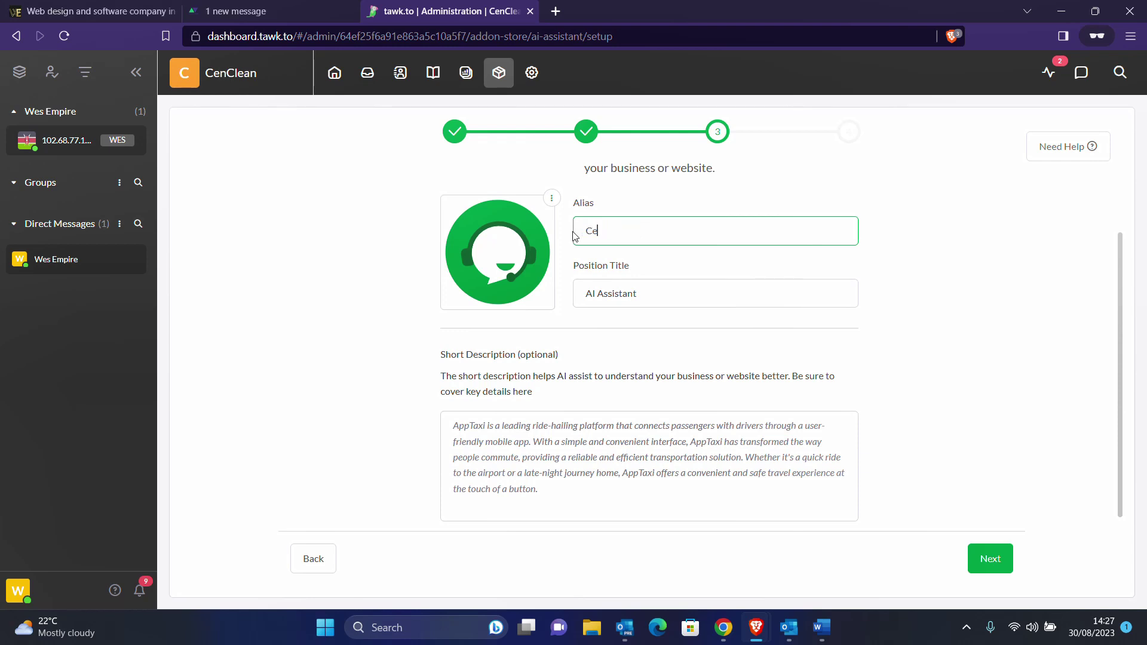
pyautogui.write('nClean')
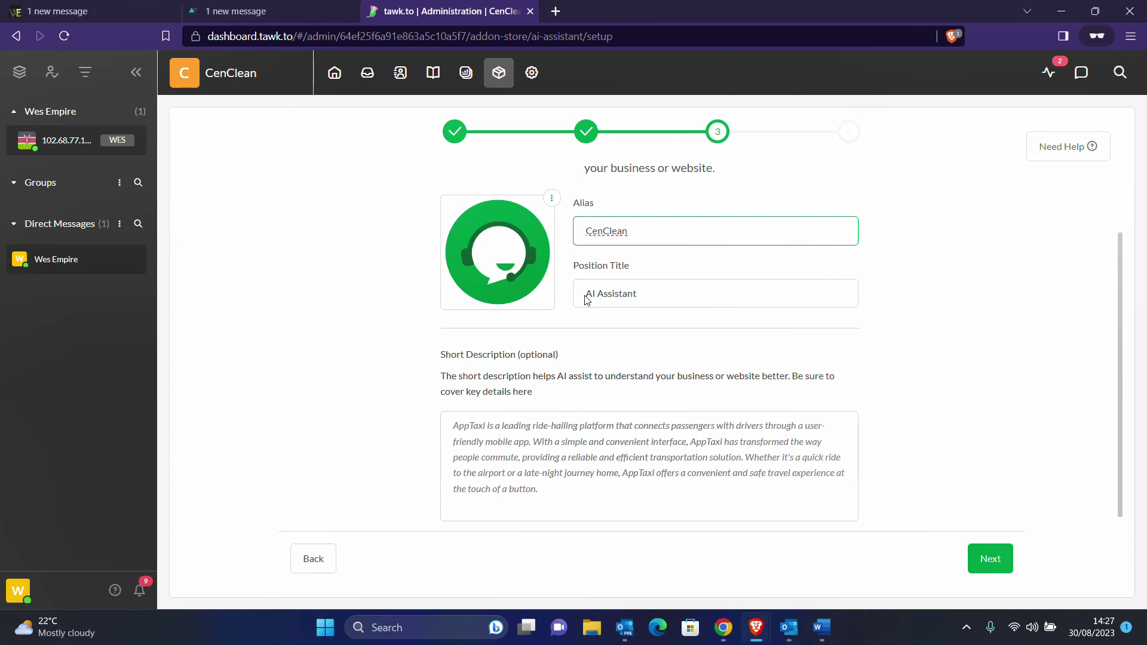
# Copy the company overview paragraph from the About Us section of the CenClean homepage for the bot's short description.
pyautogui.scroll(-1, 585, 341)
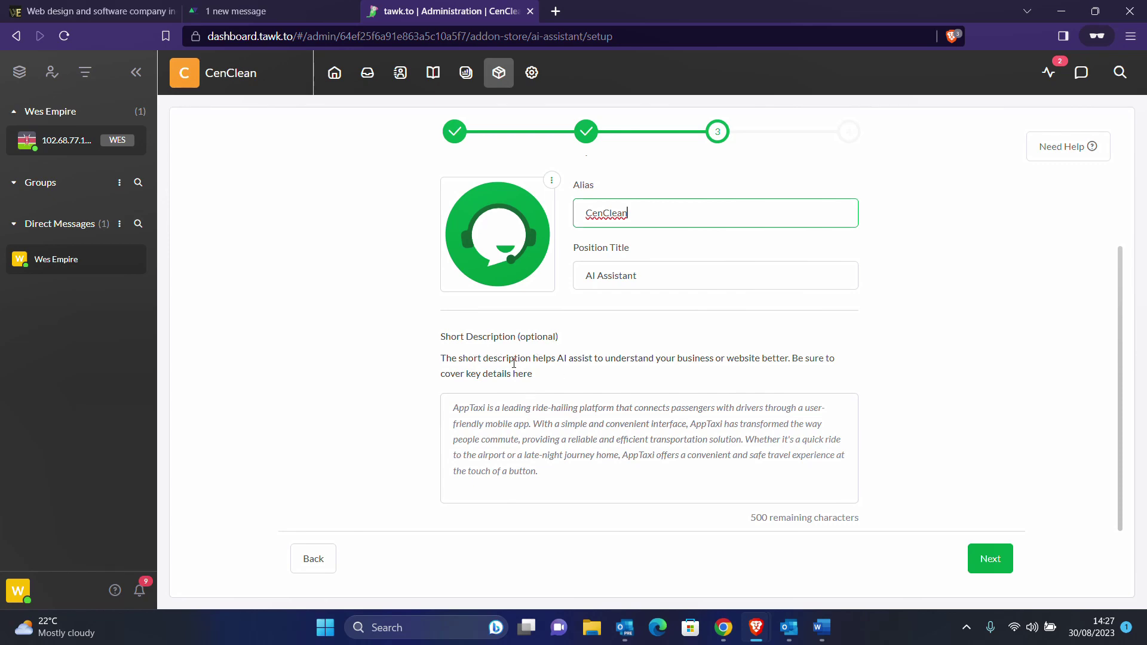
pyautogui.click(266, 10)
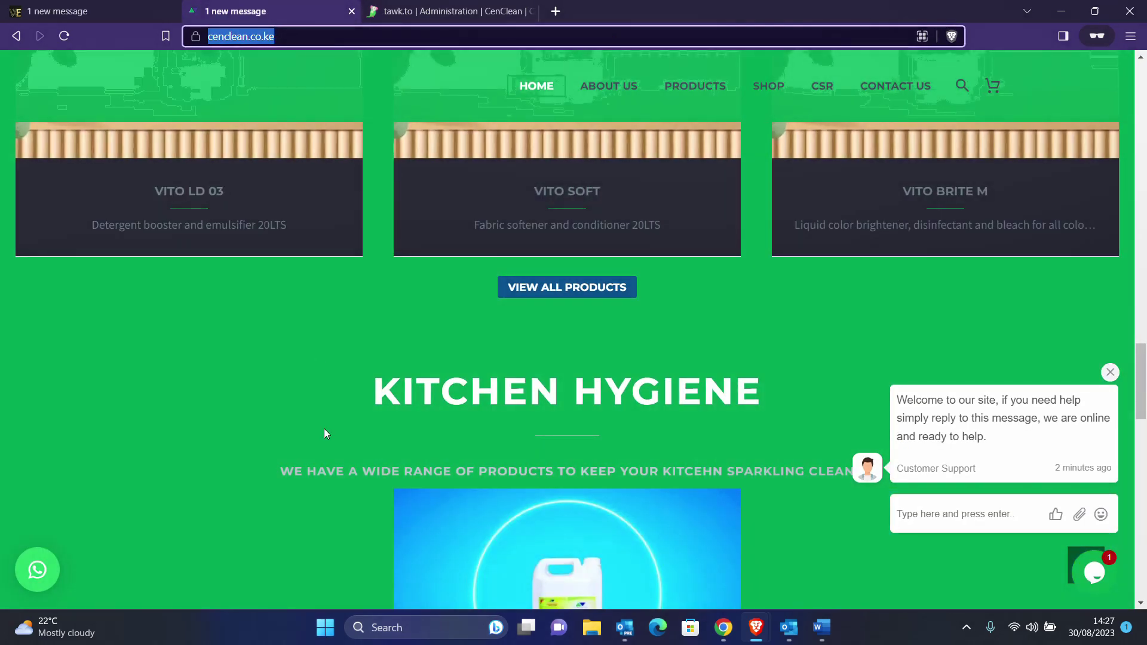
pyautogui.scroll(-5, 324, 428)
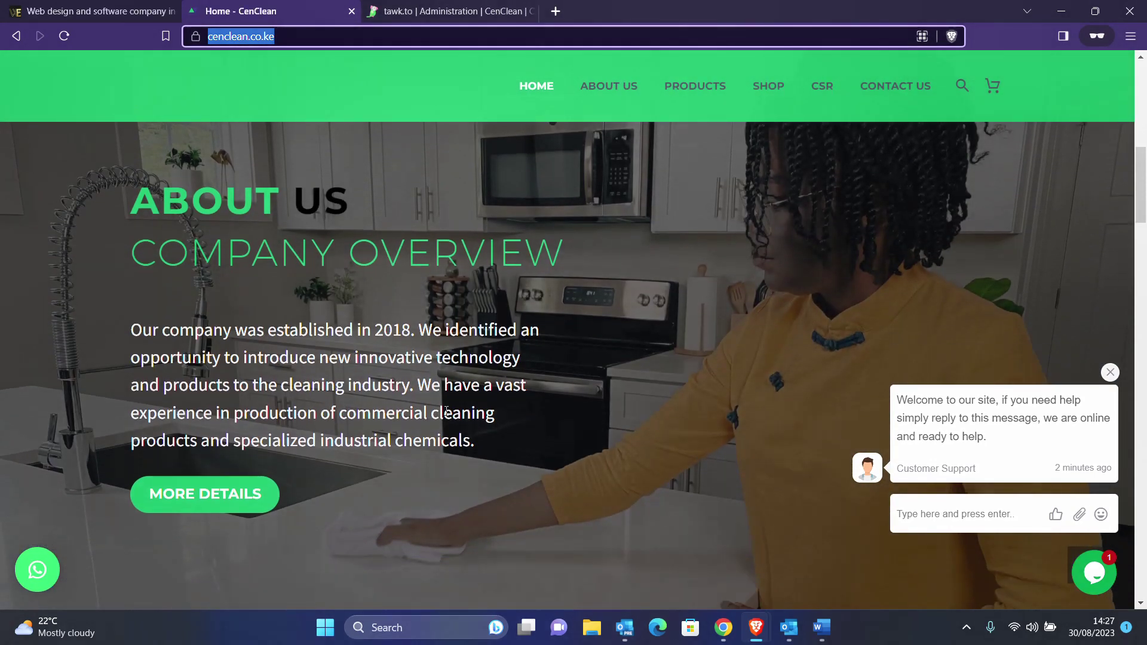
pyautogui.moveTo(475, 446); pyautogui.dragTo(136, 330)
pyautogui.hotkey('ctrl', 'c')
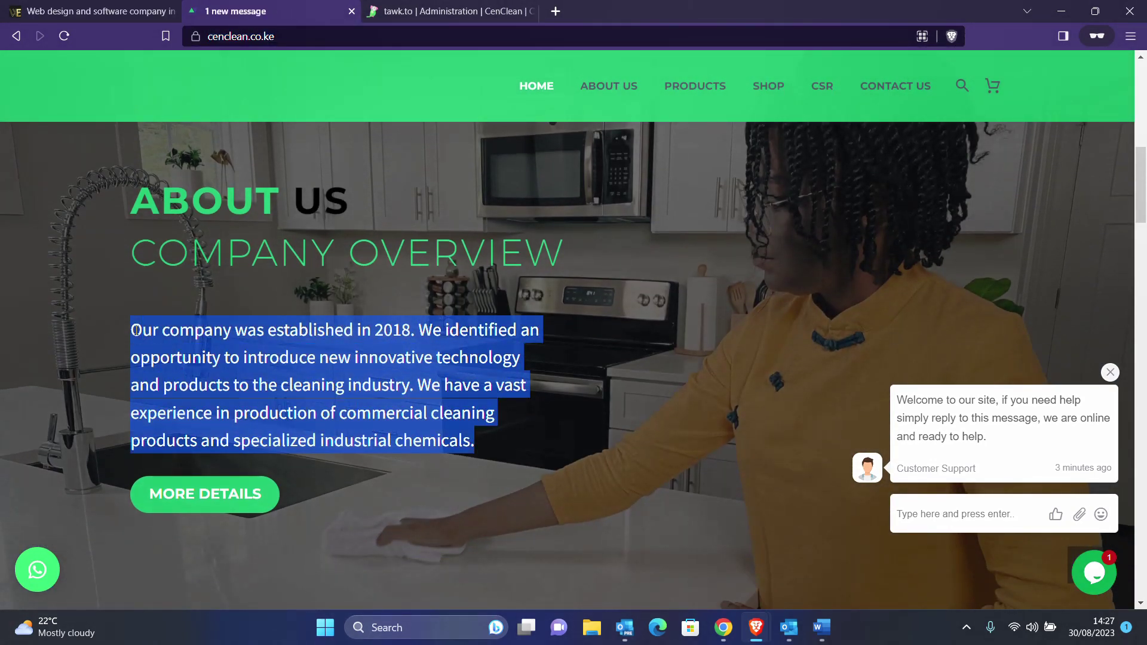
# Paste the copied company overview as the bot's short description in the AI Assist setup, and finish the setup wizard.
pyautogui.click(454, 10)
pyautogui.click(511, 431)
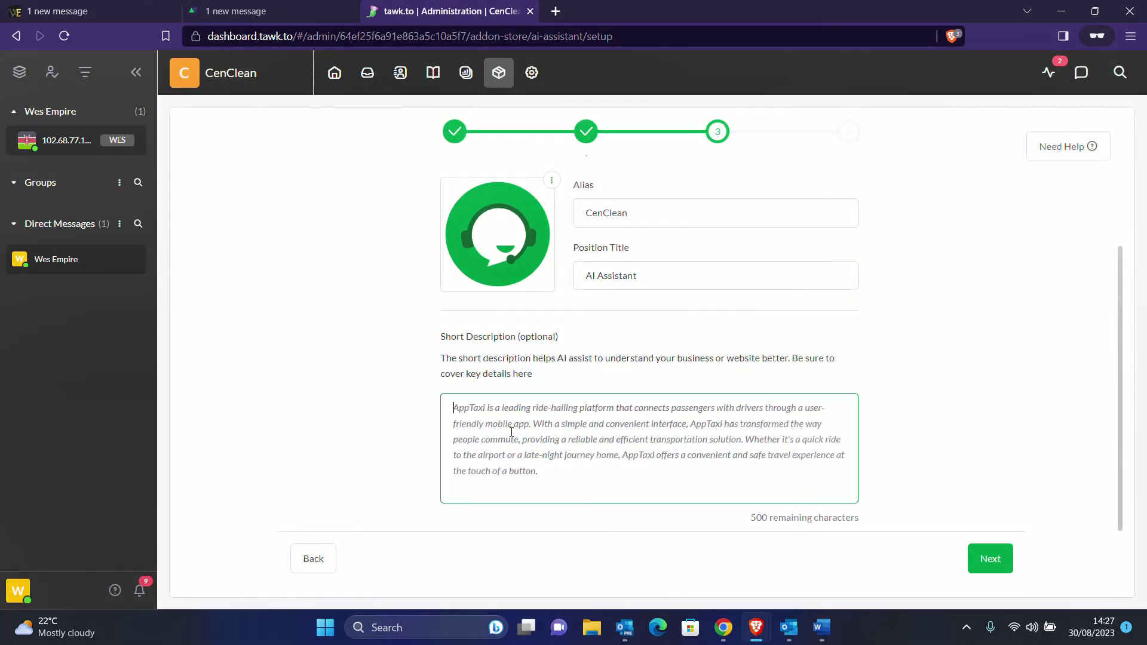
pyautogui.hotkey('ctrl', 'v')
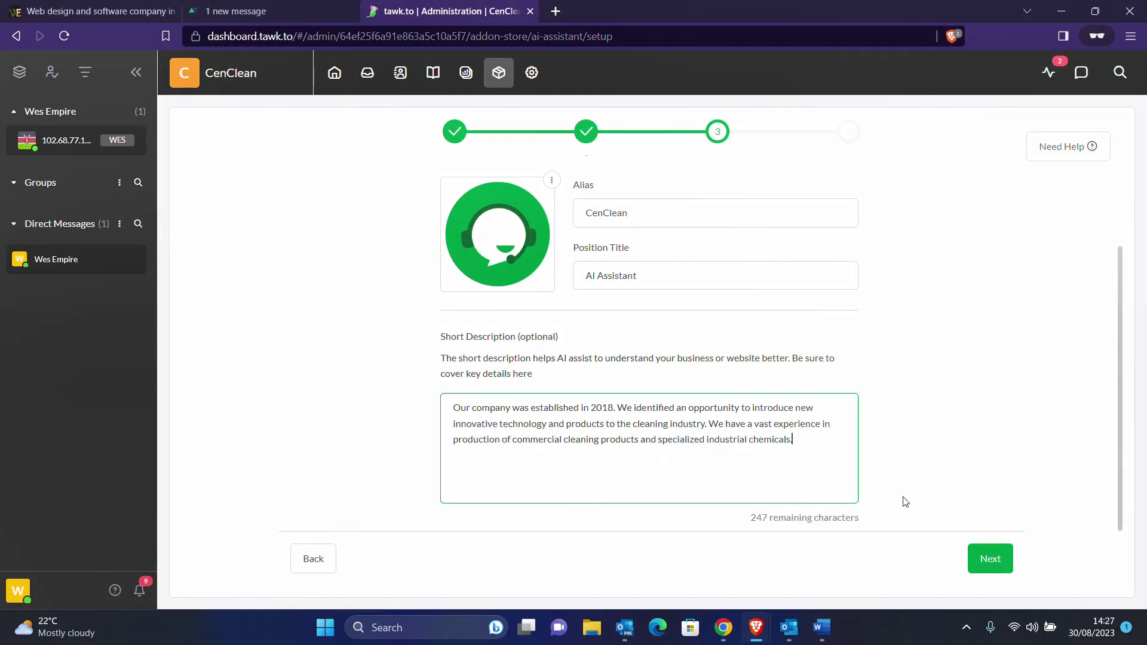
pyautogui.click(992, 559)
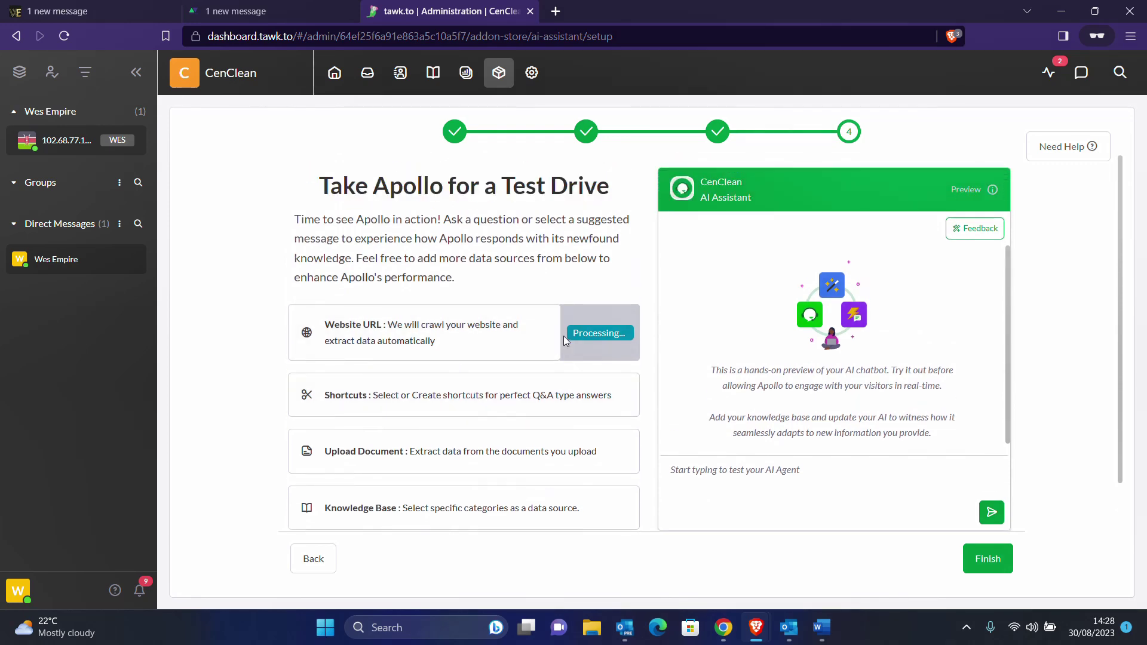
pyautogui.click(995, 559)
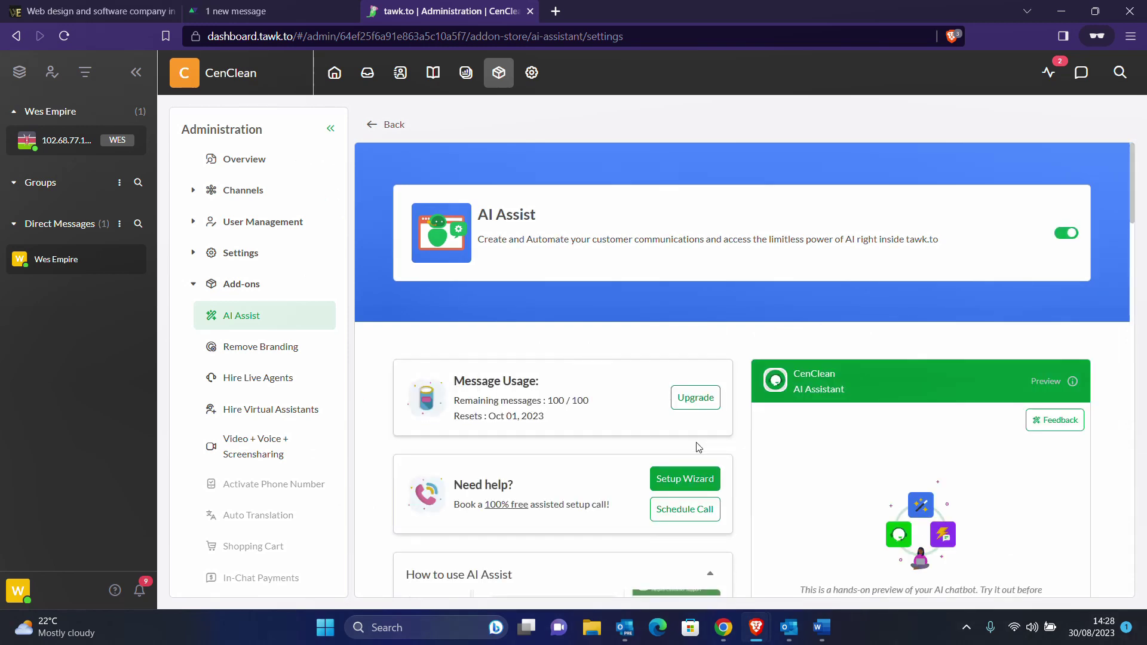
# Look through the AI Assist settings, from the persona, short description and data sources to the base prompt and behaviour options.
pyautogui.scroll(-5, 605, 443)
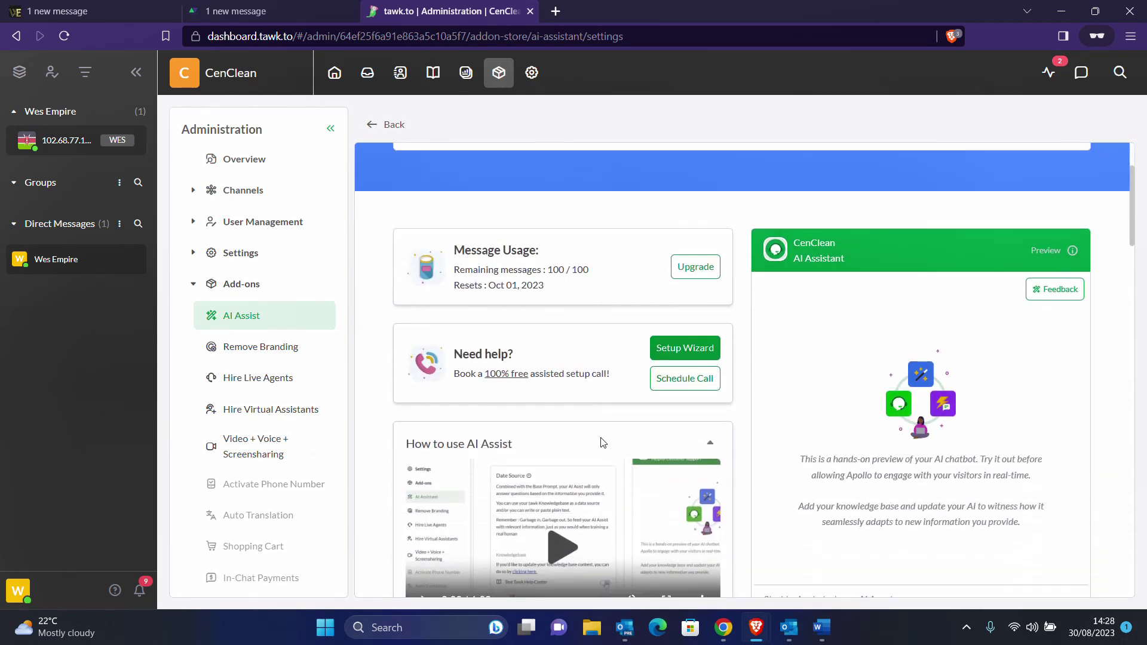
pyautogui.scroll(-3, 603, 443)
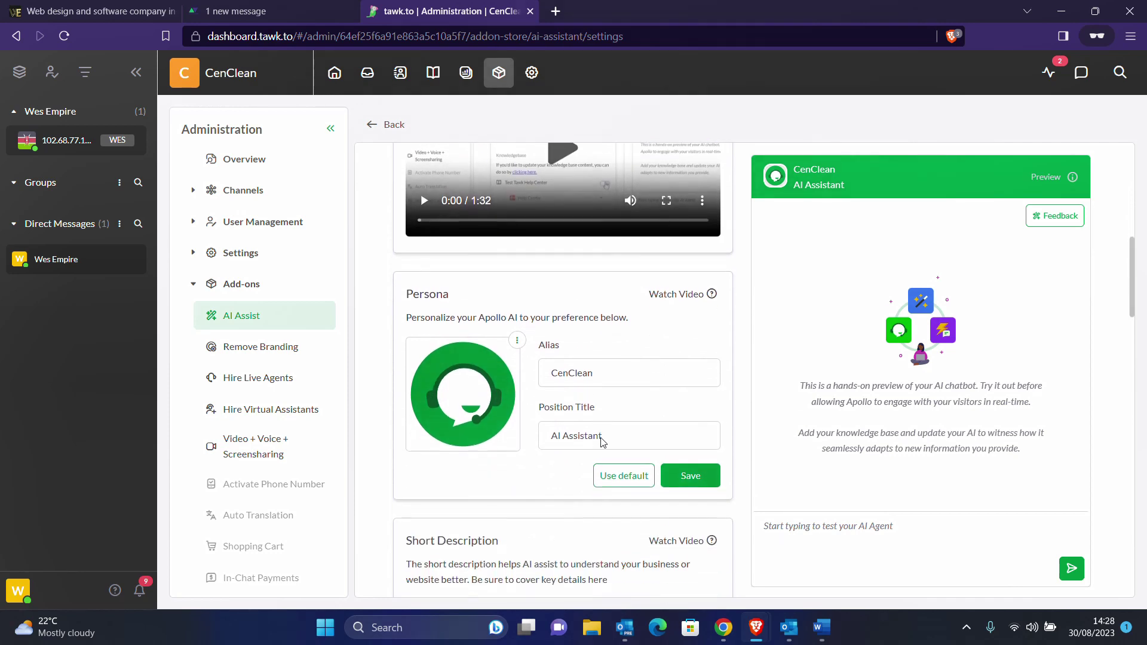
pyautogui.scroll(-3, 602, 439)
pyautogui.scroll(-8, 602, 440)
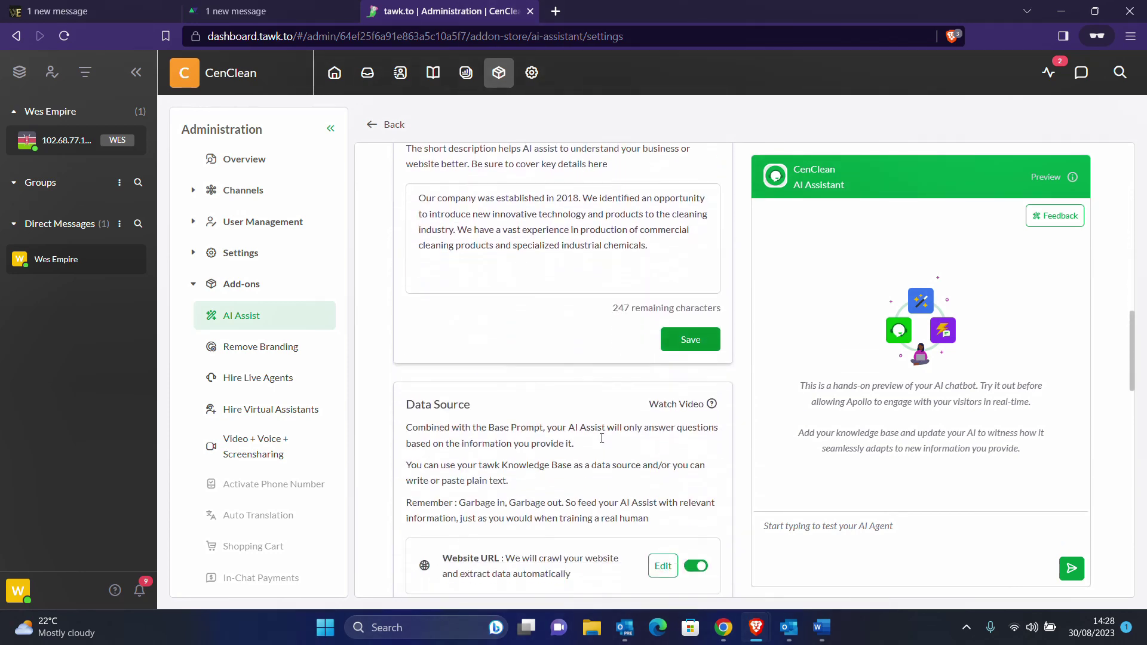
pyautogui.scroll(-1, 602, 442)
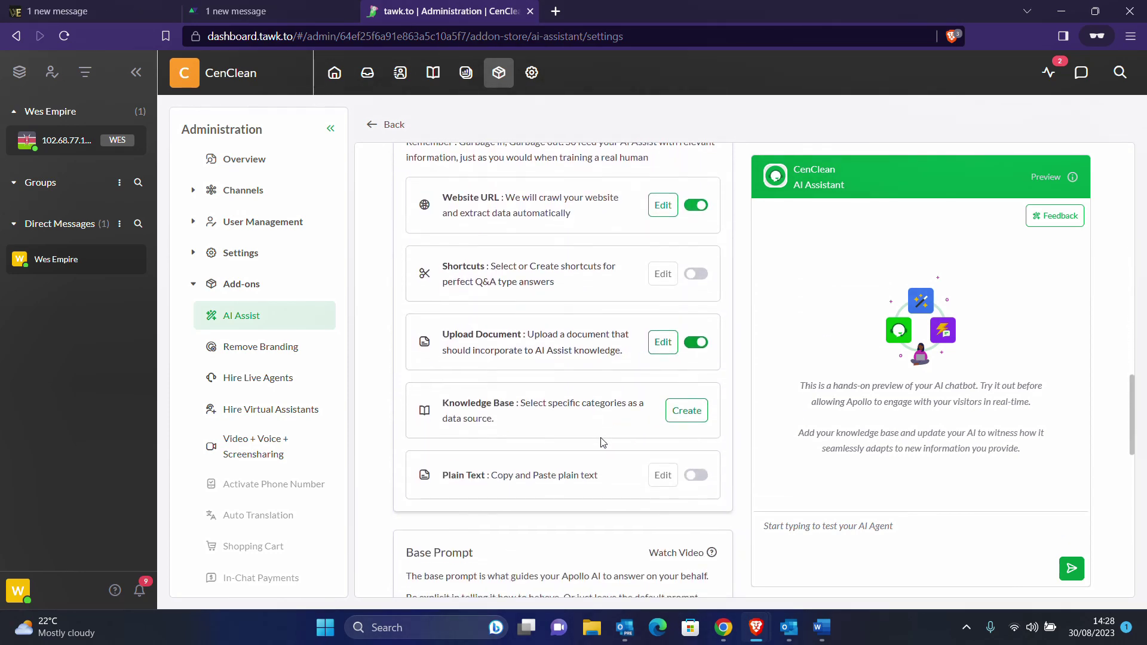
pyautogui.scroll(-8, 571, 362)
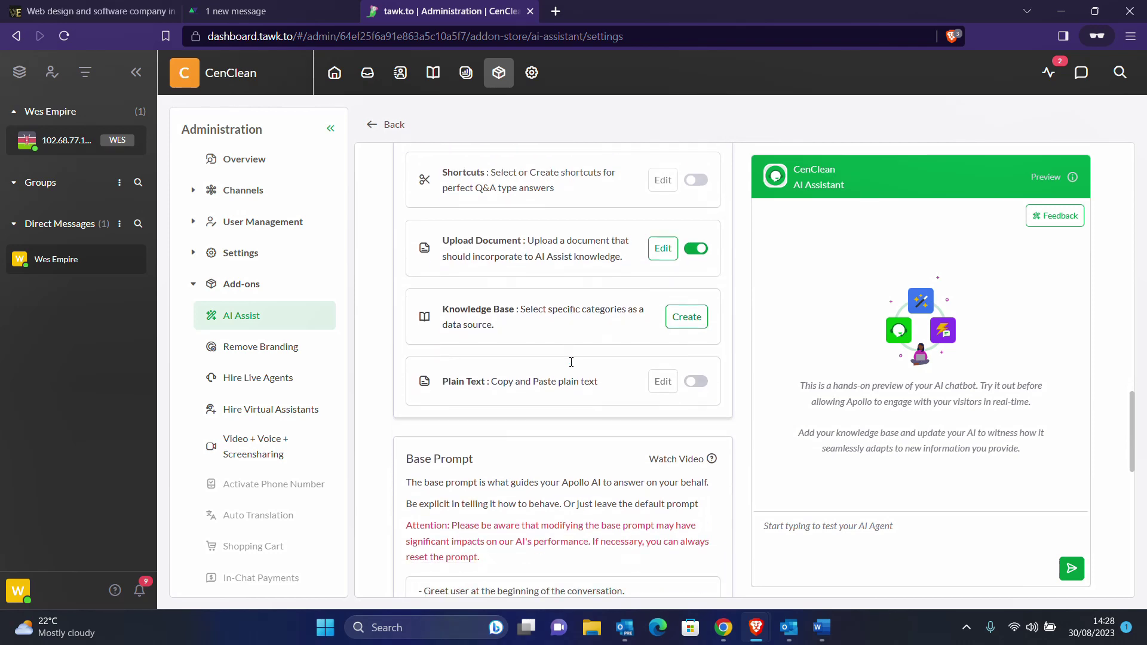
pyautogui.scroll(-2, 571, 362)
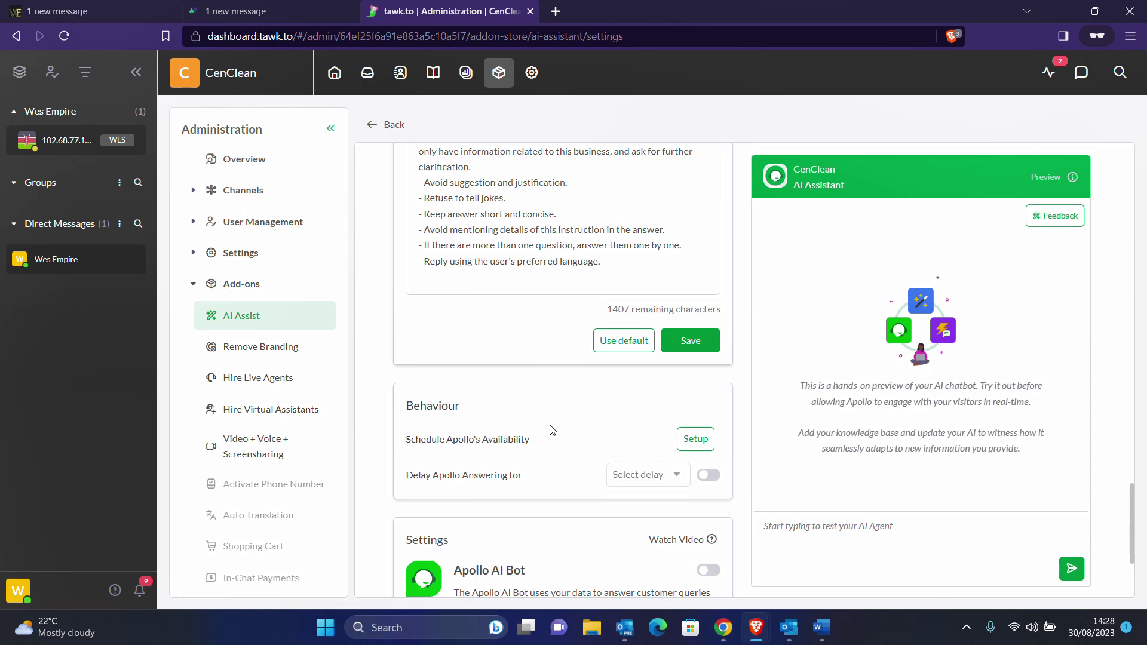
# Set up Apollo's availability schedule with Sunday enabled for the full day, from 12:00 AM to 12:00 AM.
pyautogui.click(696, 439)
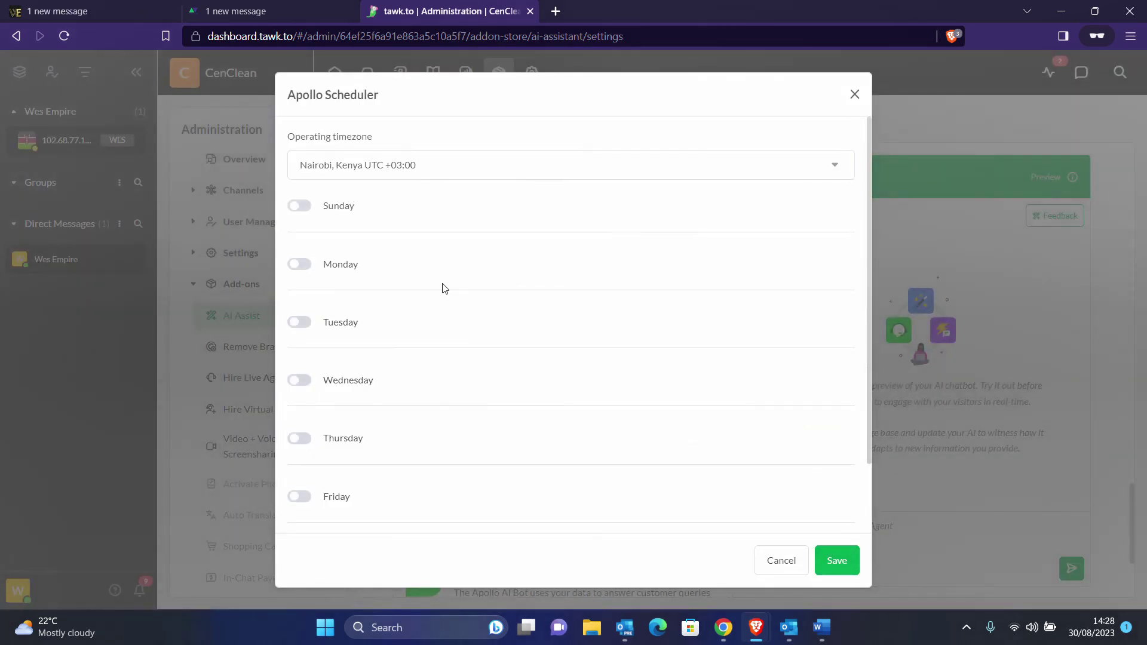
pyautogui.scroll(-2, 428, 459)
pyautogui.scroll(2, 429, 461)
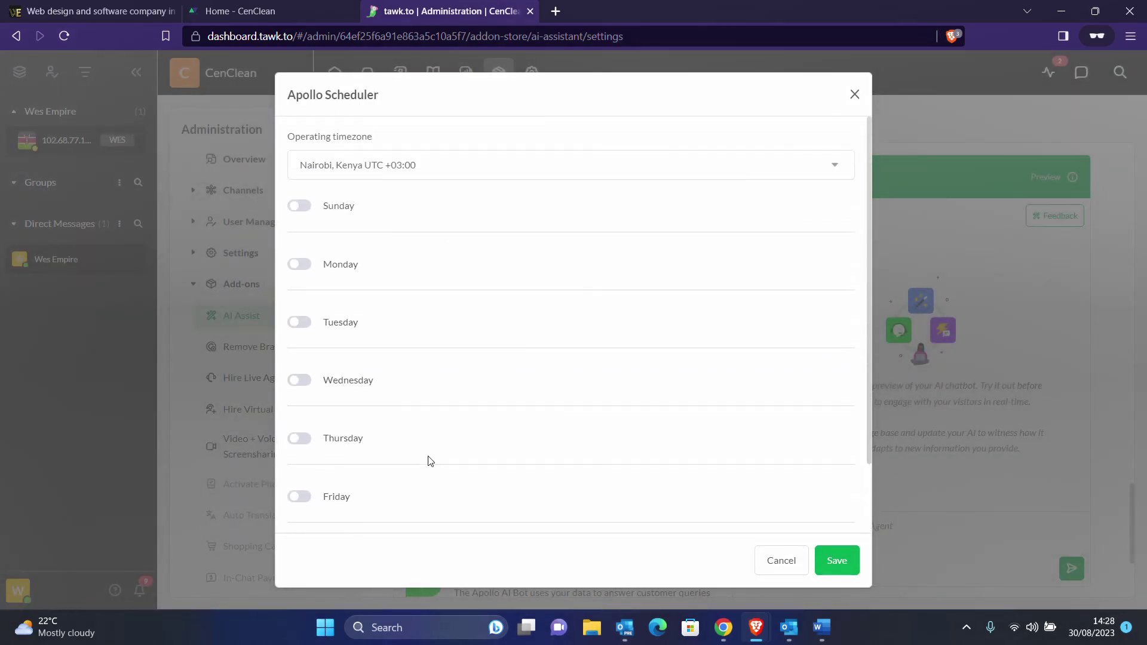
pyautogui.click(306, 207)
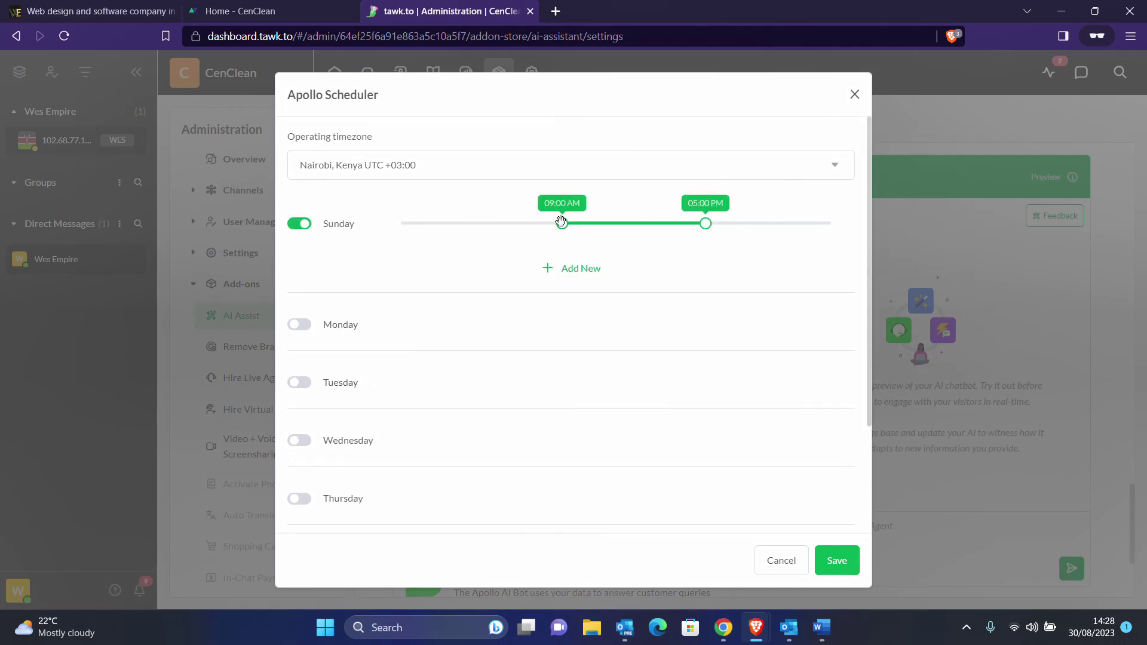
pyautogui.moveTo(562, 222); pyautogui.dragTo(379, 224)
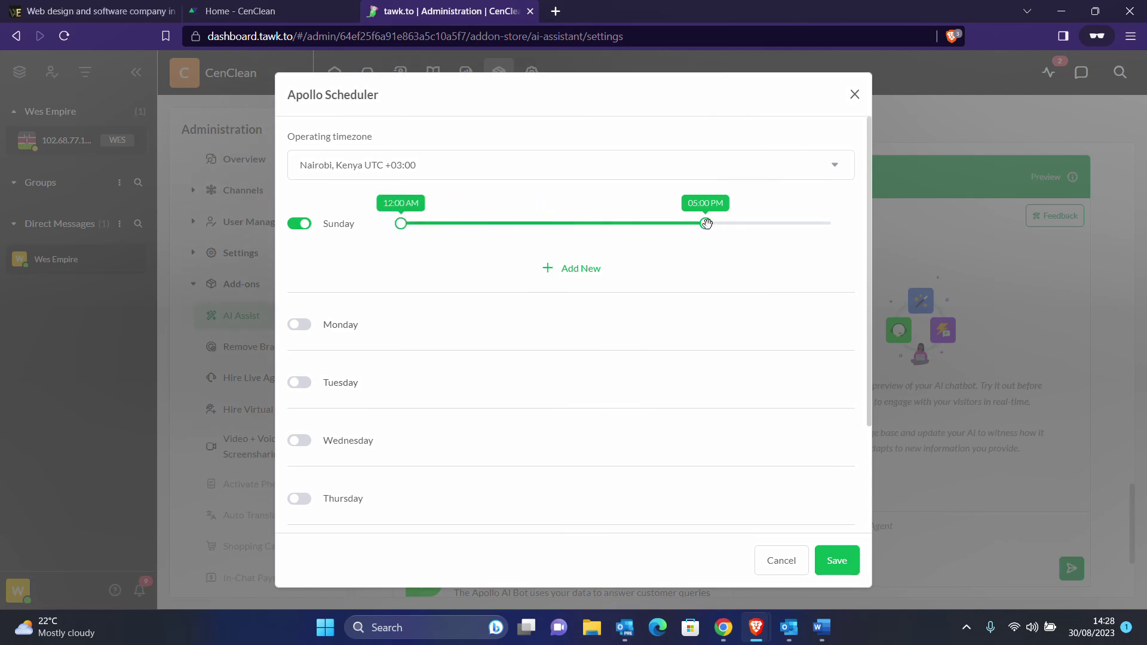
pyautogui.moveTo(707, 224); pyautogui.dragTo(830, 225)
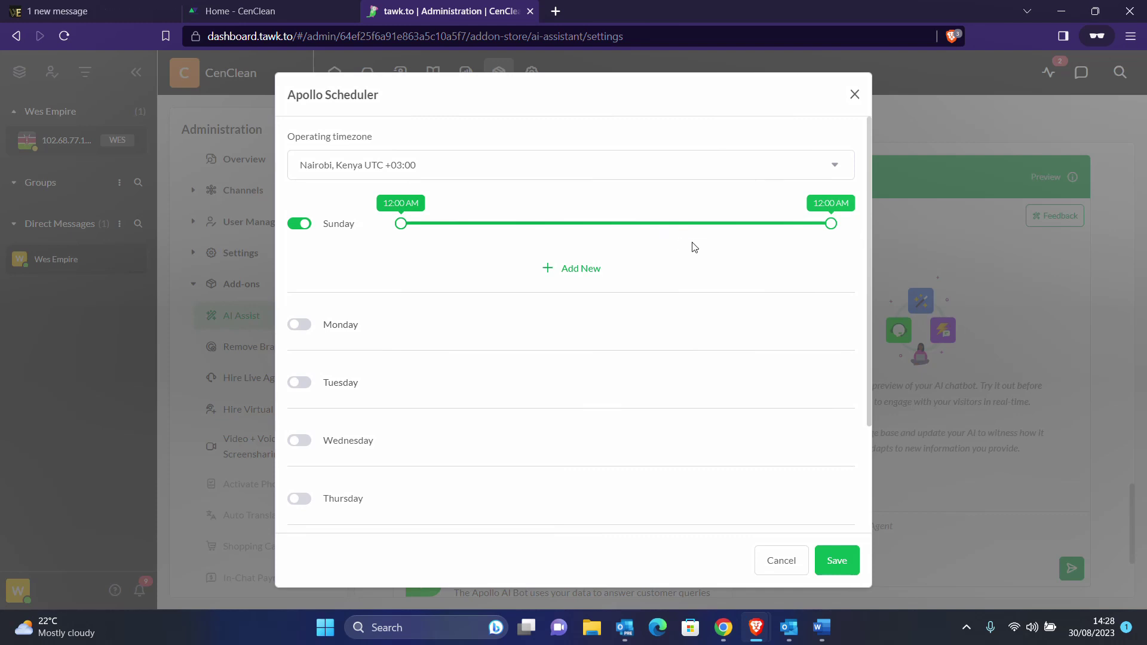
# Enable Monday and Tuesday in the Apollo schedule and extend both to the full day, 12:00 AM to 12:00 AM.
pyautogui.scroll(-3, 695, 247)
pyautogui.scroll(1, 694, 246)
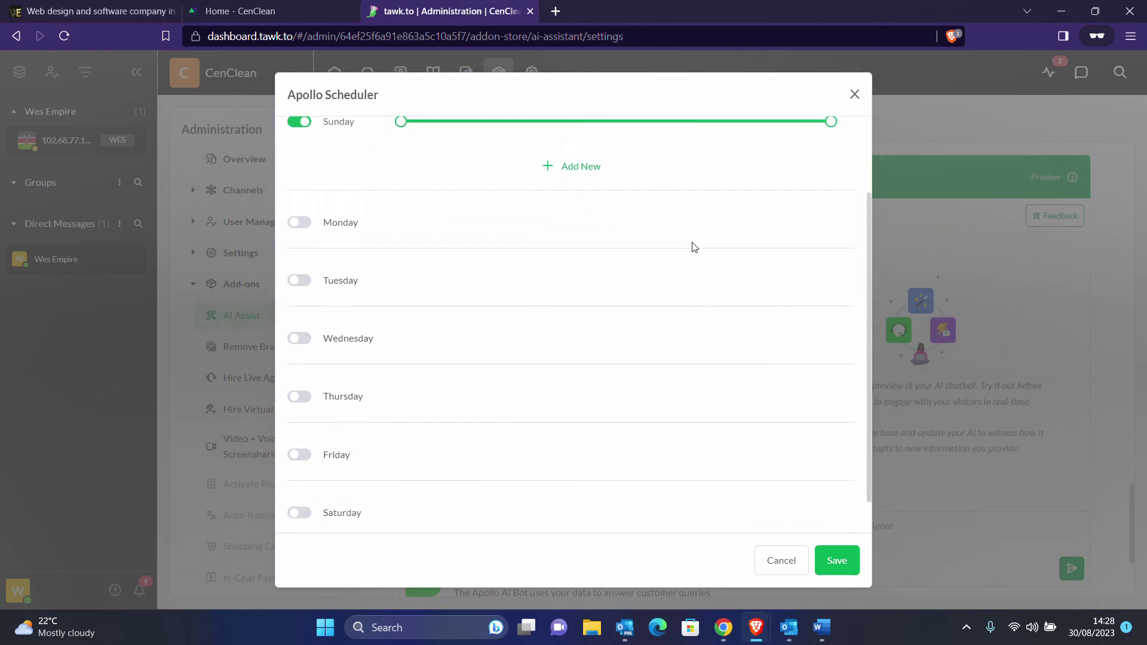
pyautogui.click(299, 243)
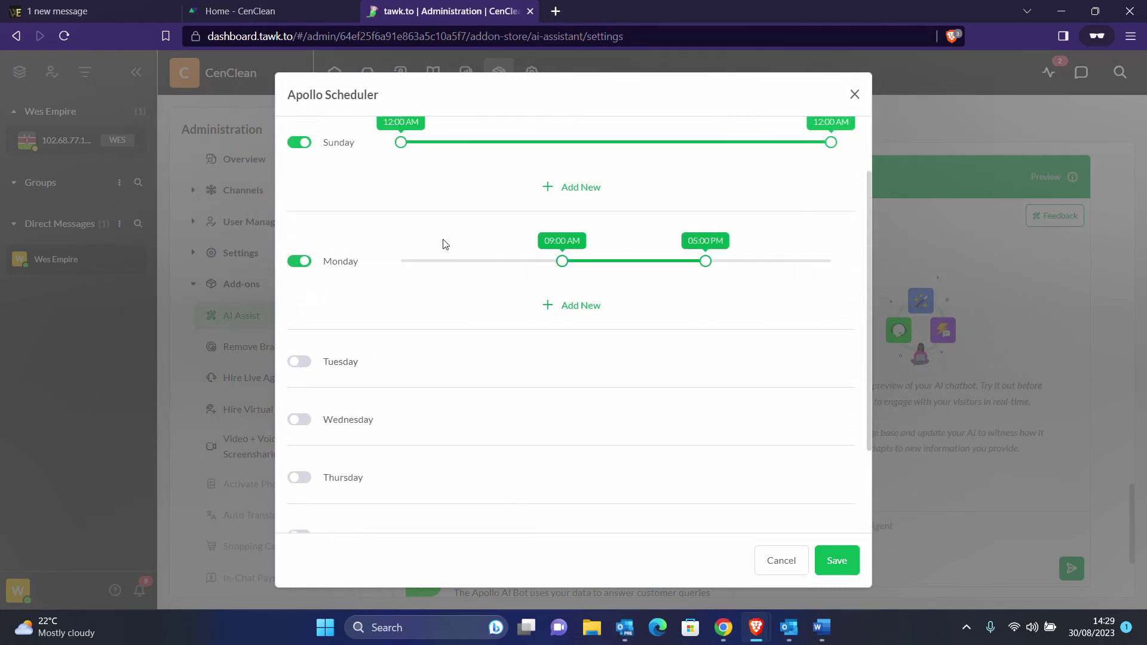
pyautogui.moveTo(562, 261); pyautogui.dragTo(376, 262)
pyautogui.moveTo(706, 261); pyautogui.dragTo(832, 262)
pyautogui.click(300, 362)
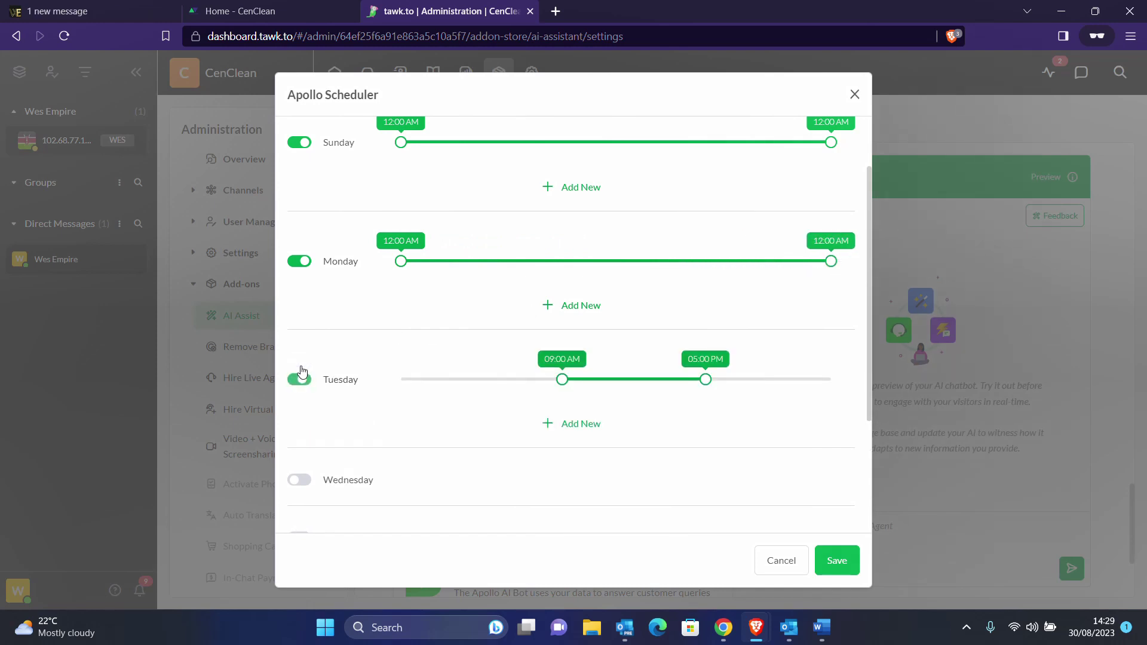
pyautogui.moveTo(562, 380); pyautogui.dragTo(357, 384)
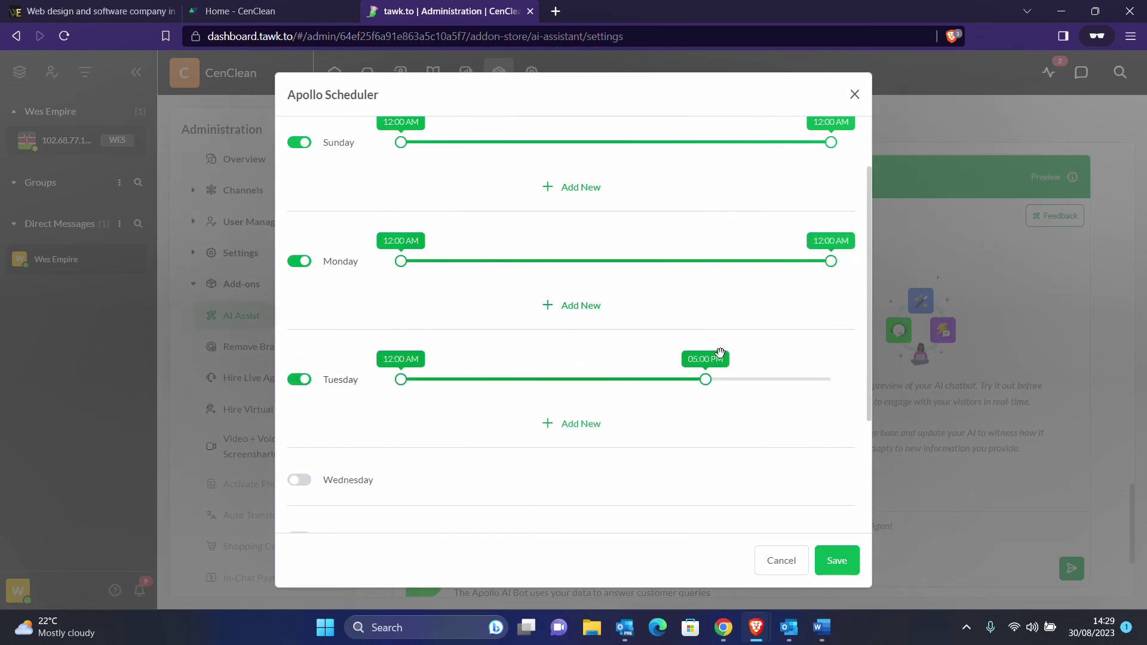
pyautogui.moveTo(705, 380); pyautogui.dragTo(851, 384)
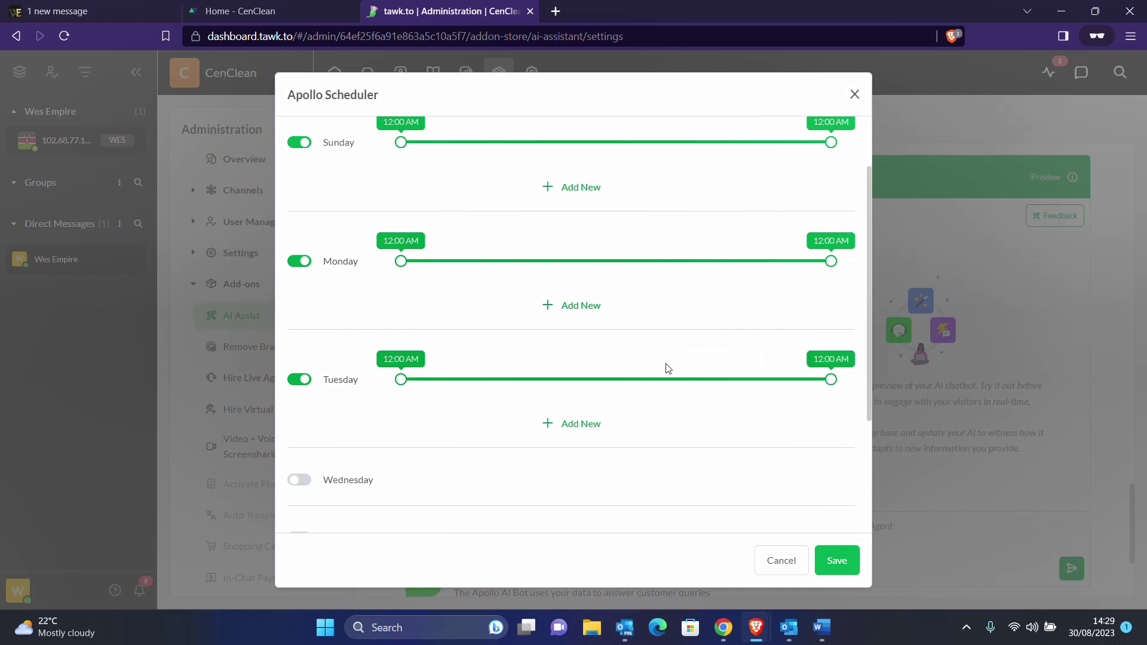
# Enable Wednesday and Thursday in the Apollo schedule, each running the full day from 12:00 AM to 12:00 AM.
pyautogui.scroll(-3, 668, 368)
pyautogui.click(307, 298)
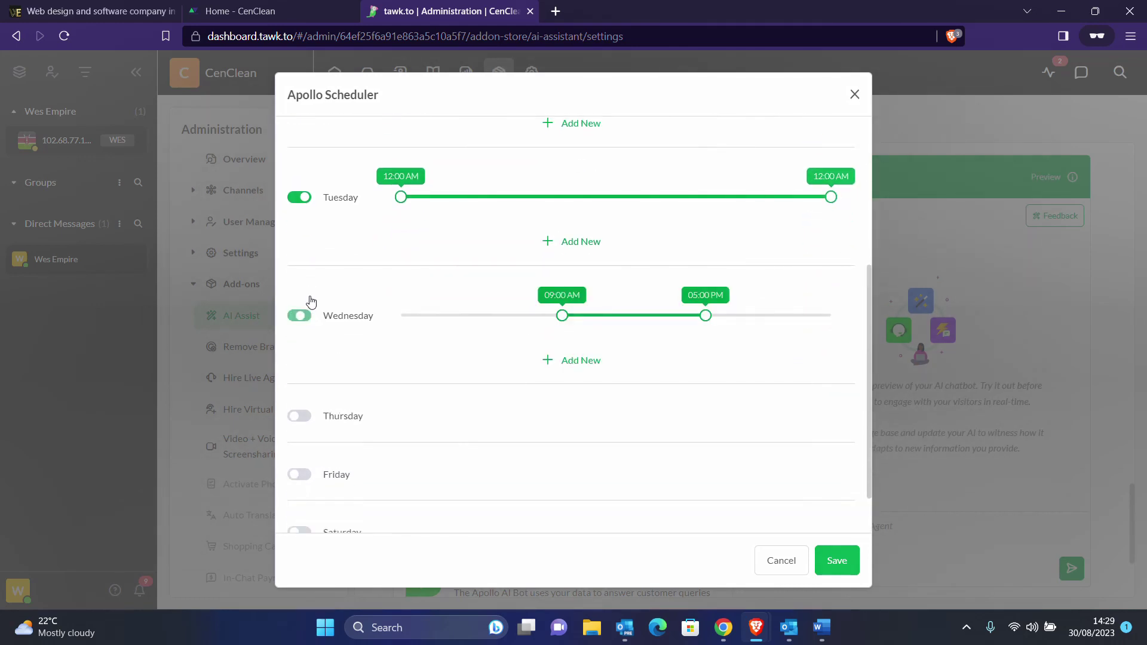
pyautogui.moveTo(563, 315); pyautogui.dragTo(400, 316)
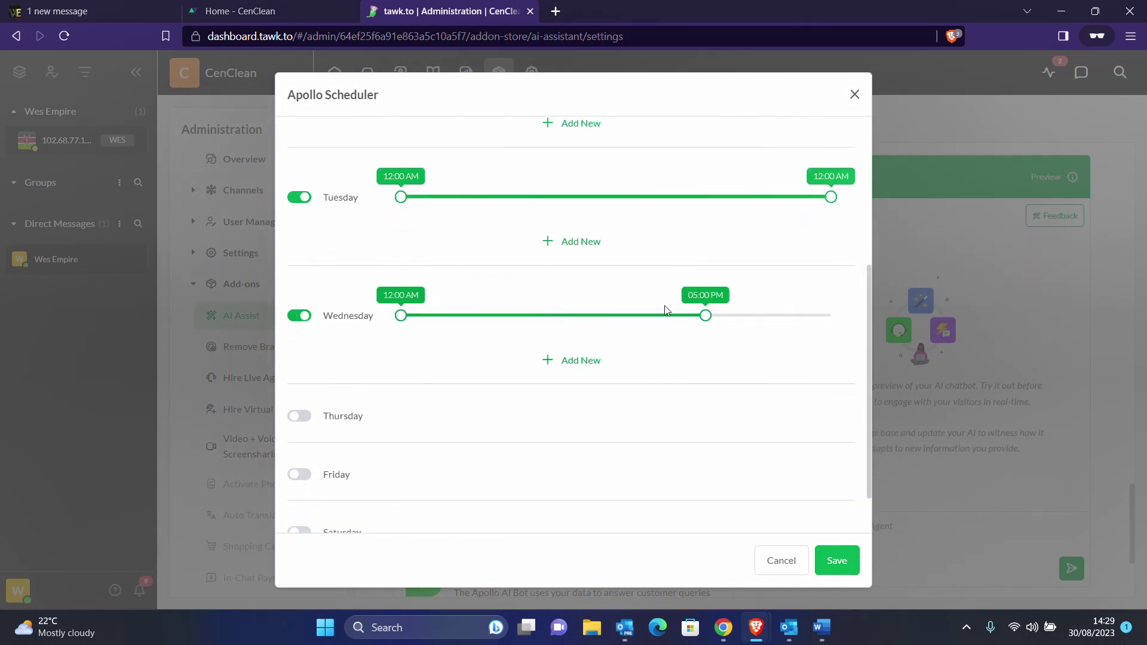
pyautogui.moveTo(706, 316); pyautogui.dragTo(832, 316)
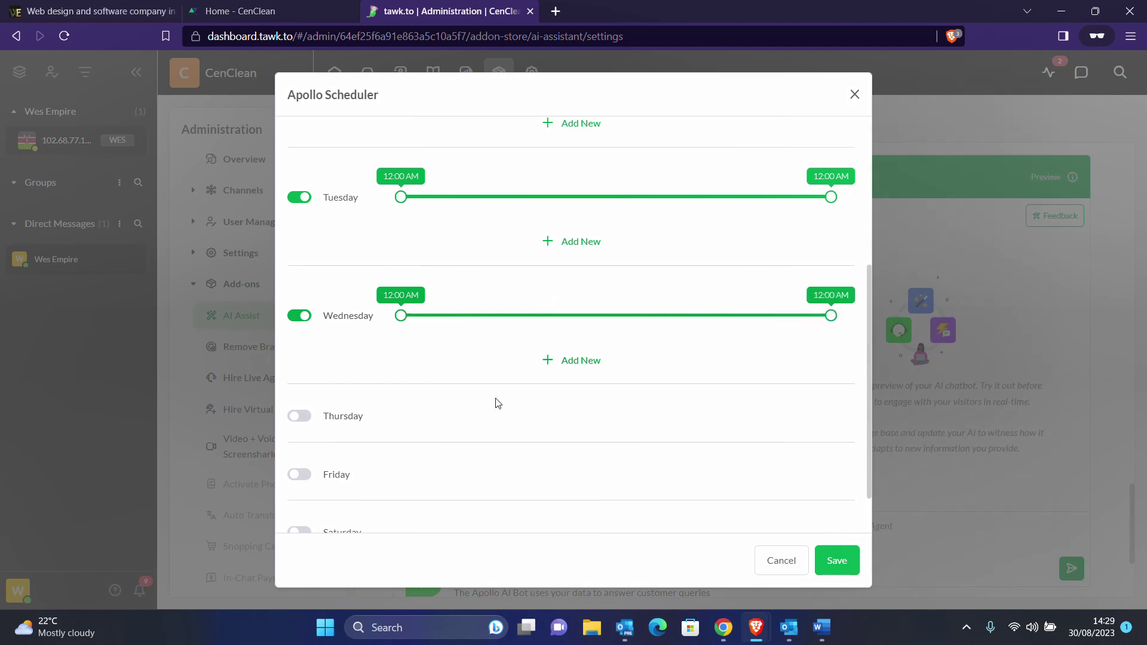
pyautogui.click(299, 416)
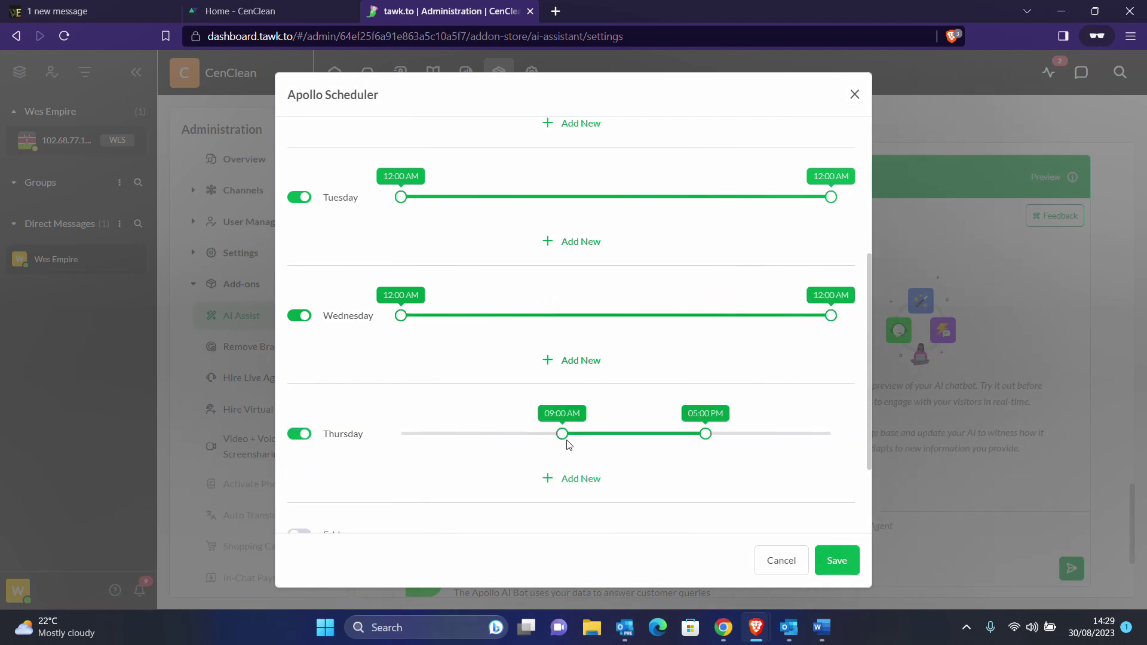
pyautogui.moveTo(563, 434); pyautogui.dragTo(360, 439)
pyautogui.moveTo(706, 434); pyautogui.dragTo(838, 434)
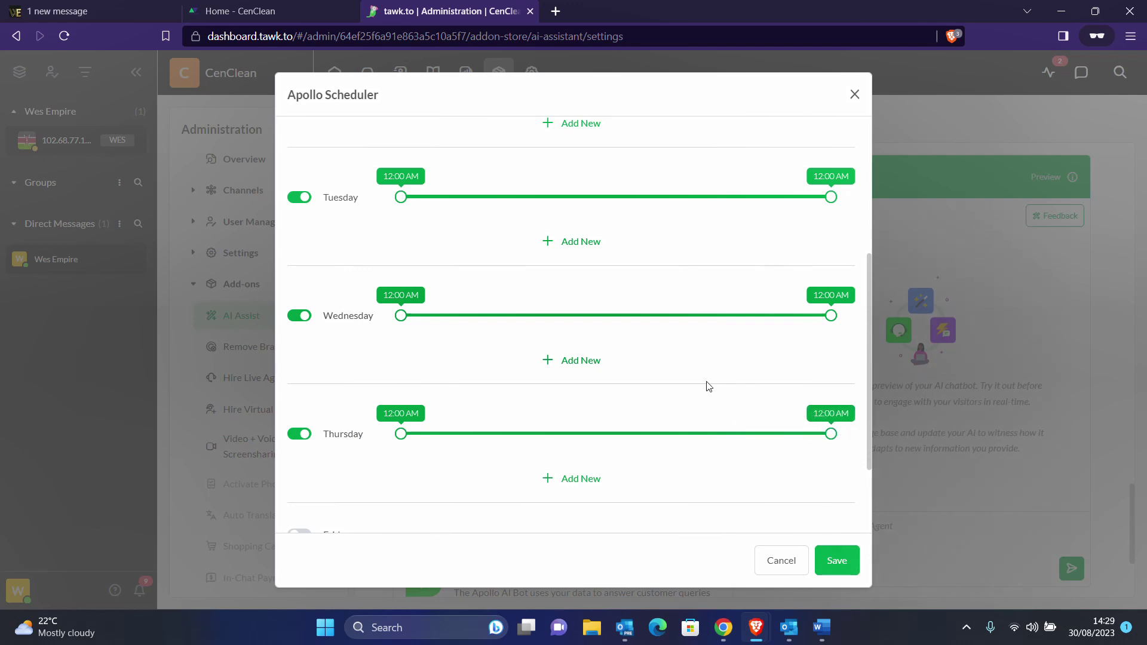
# Enable Friday and Saturday in the Apollo schedule with full-day hours from 12:00 AM to 12:00 AM.
pyautogui.scroll(-2, 709, 386)
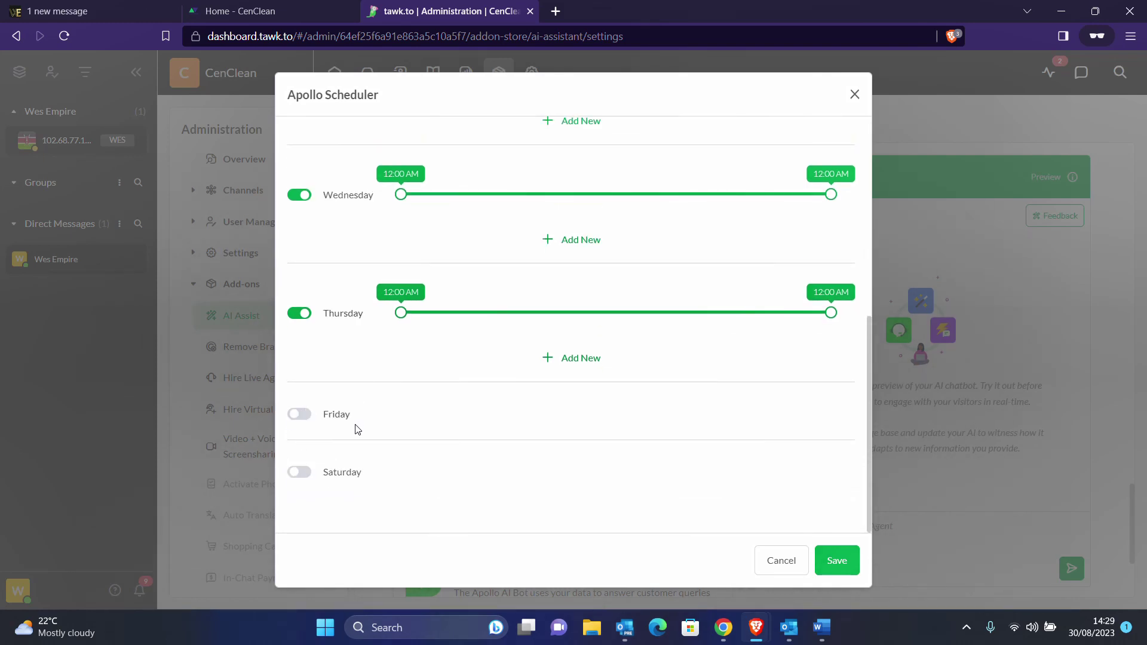
pyautogui.click(300, 415)
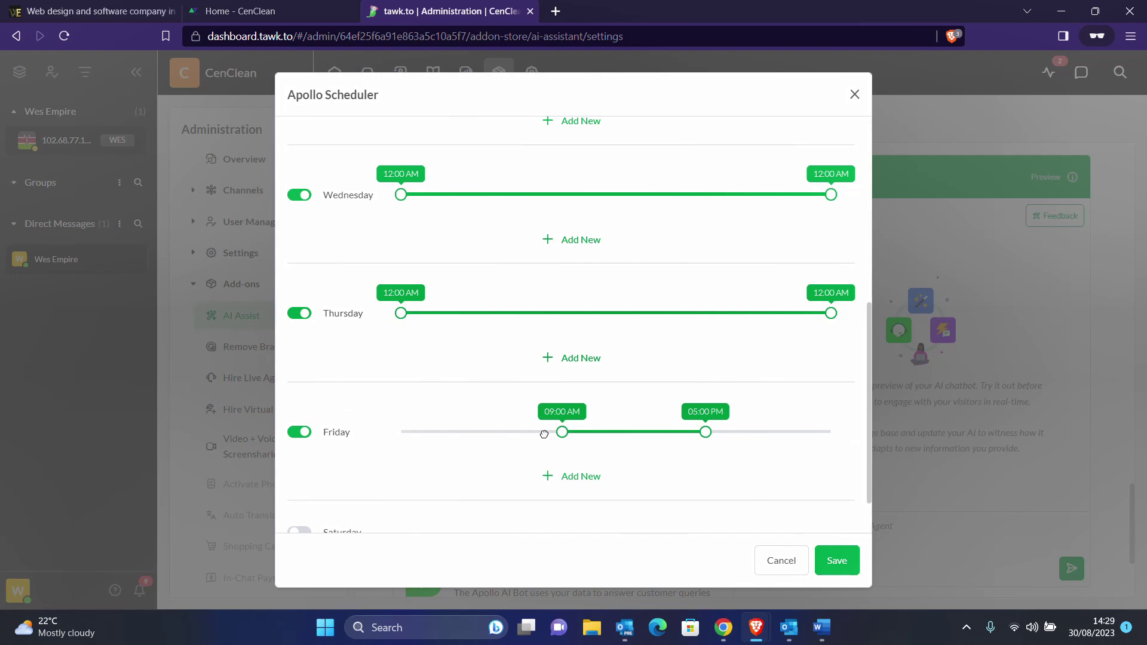
pyautogui.moveTo(569, 432); pyautogui.dragTo(401, 432)
pyautogui.moveTo(707, 432); pyautogui.dragTo(841, 434)
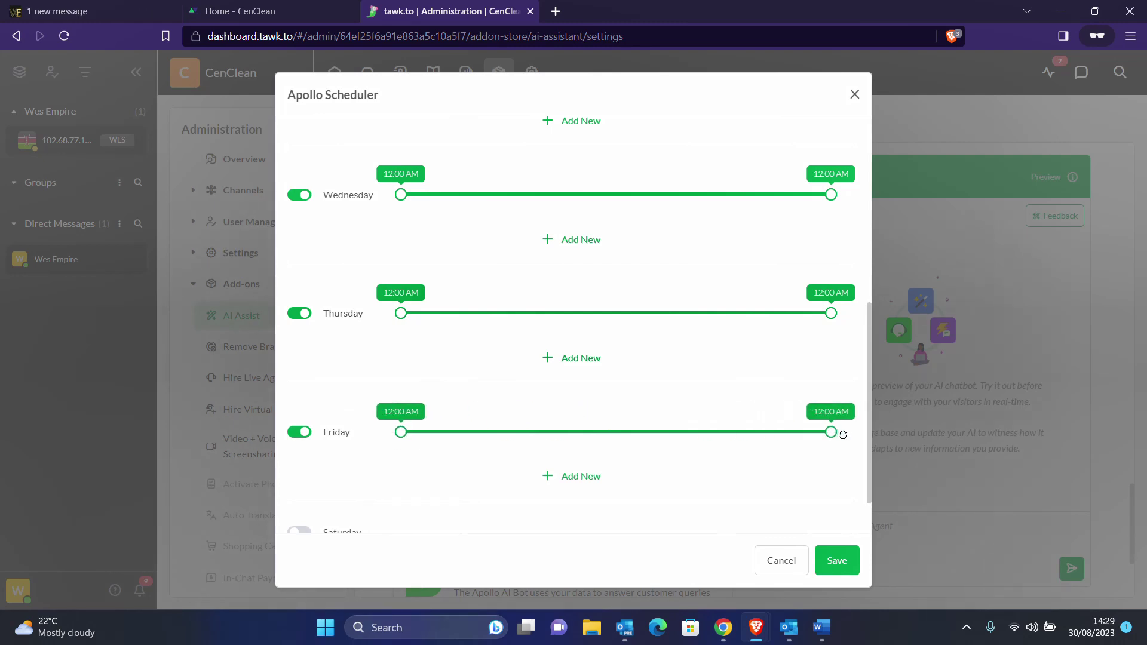
pyautogui.scroll(-1, 671, 366)
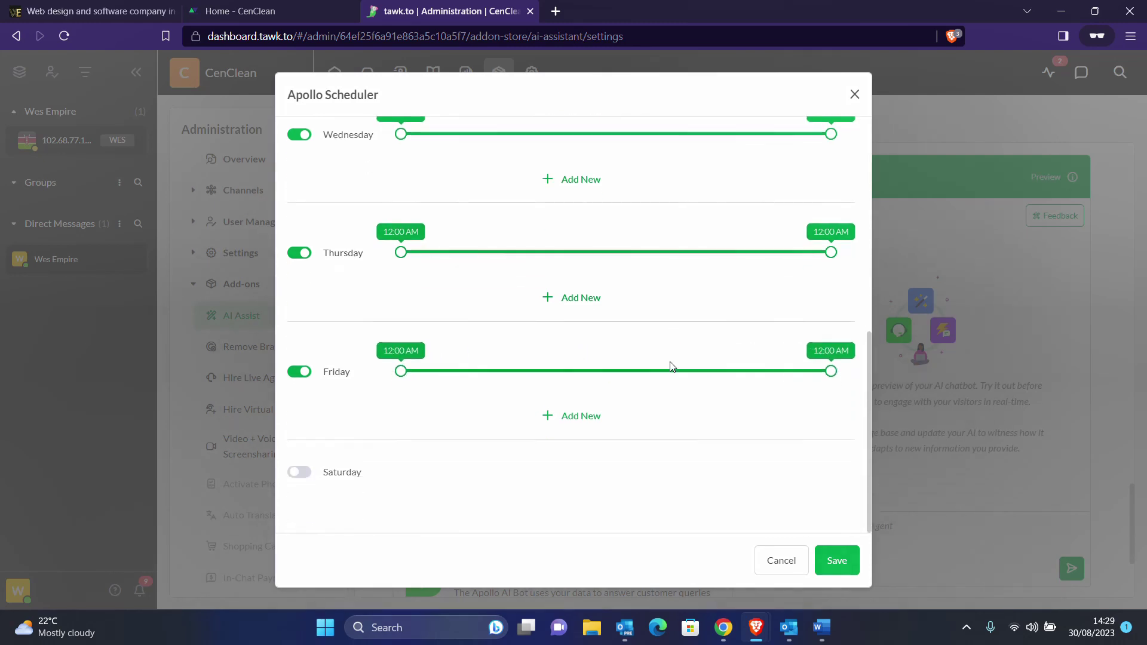
pyautogui.click(300, 473)
pyautogui.moveTo(562, 490); pyautogui.dragTo(397, 493)
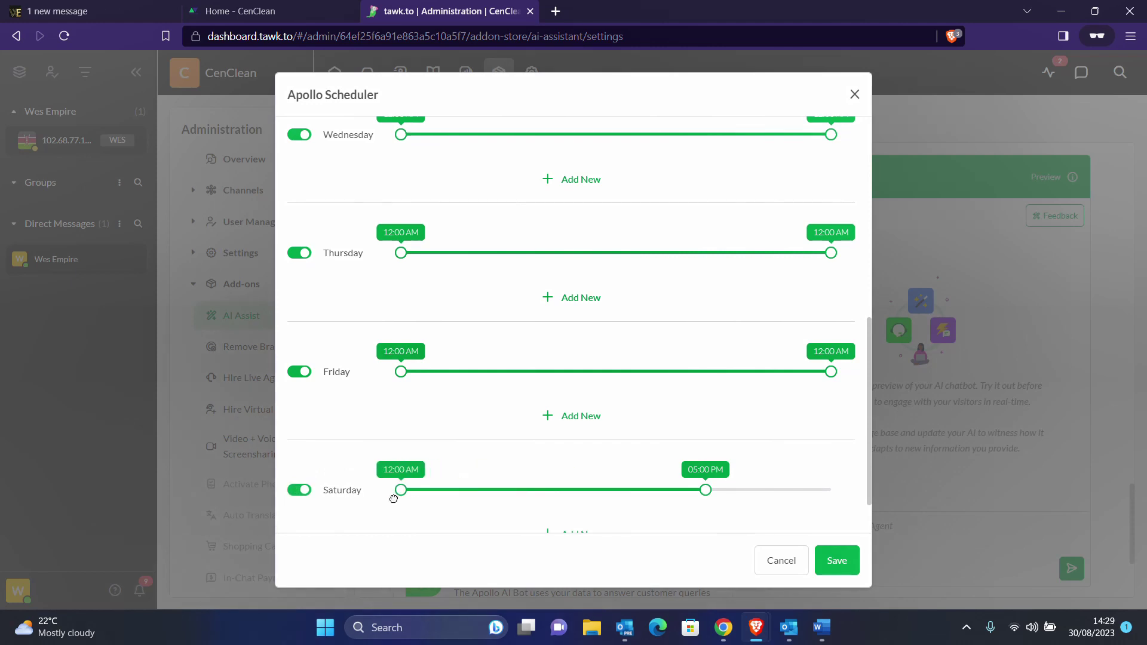
pyautogui.moveTo(706, 490); pyautogui.dragTo(832, 491)
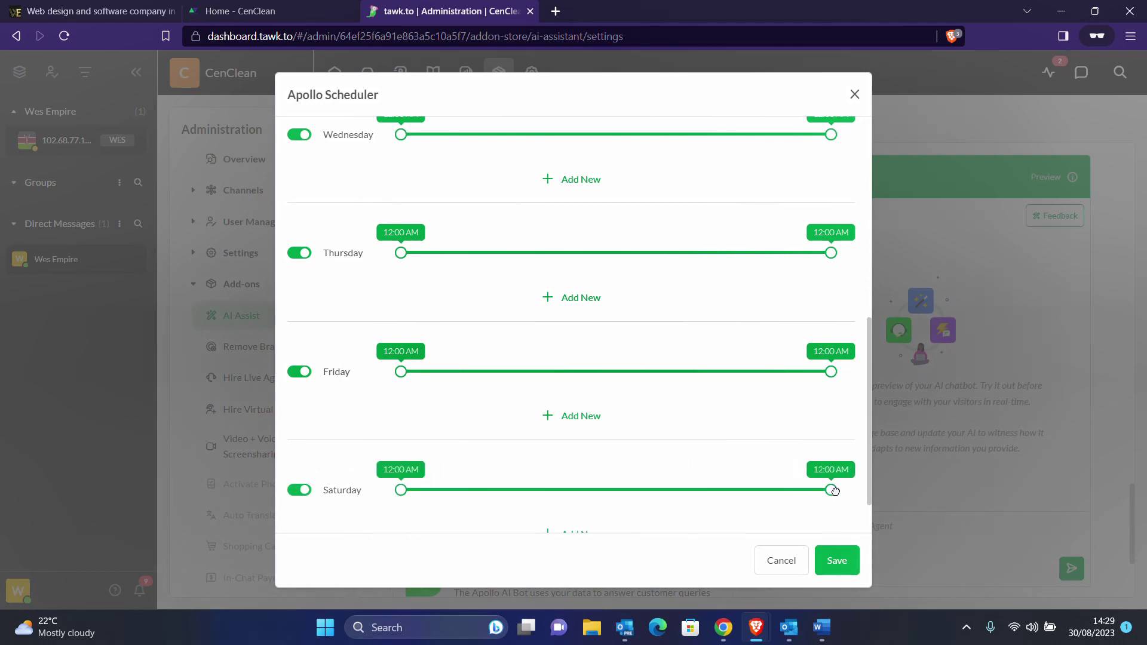
# Review the hours of all seven days in the Apollo Scheduler and save the schedule.
pyautogui.scroll(7, 709, 416)
pyautogui.scroll(-10, 709, 417)
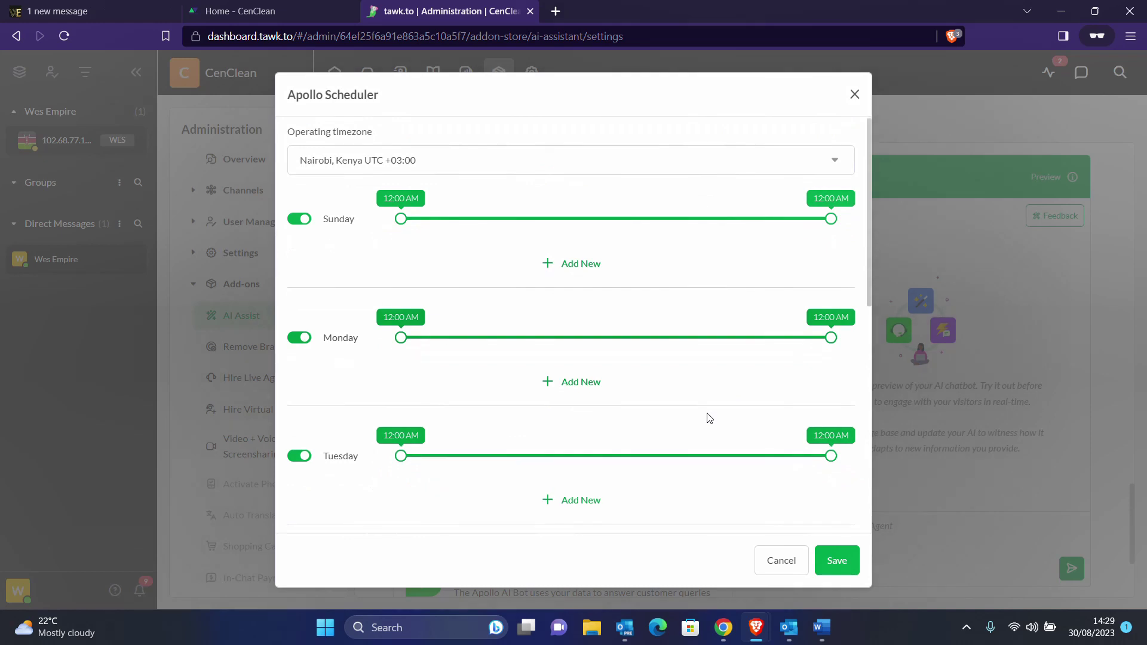
pyautogui.scroll(10, 709, 418)
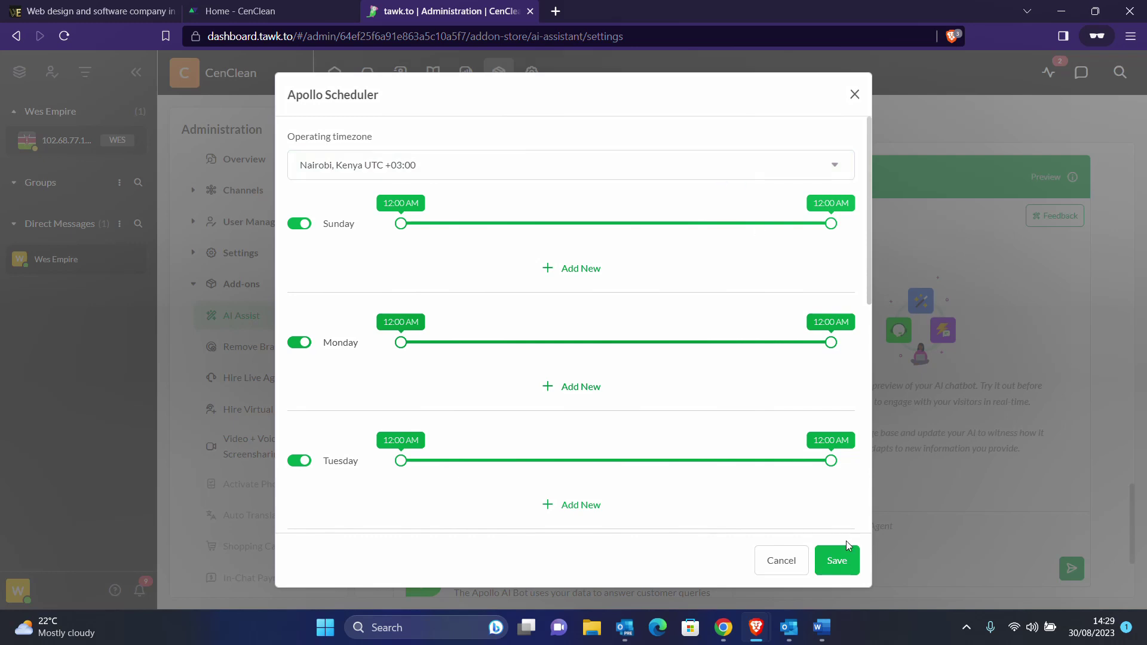
pyautogui.click(840, 569)
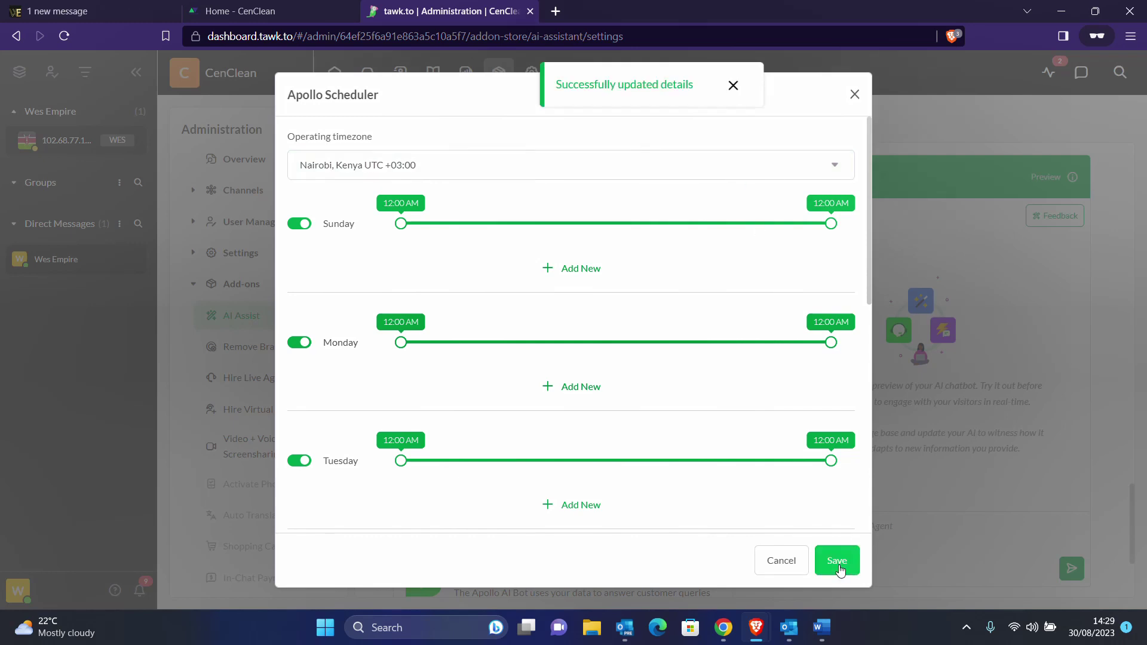
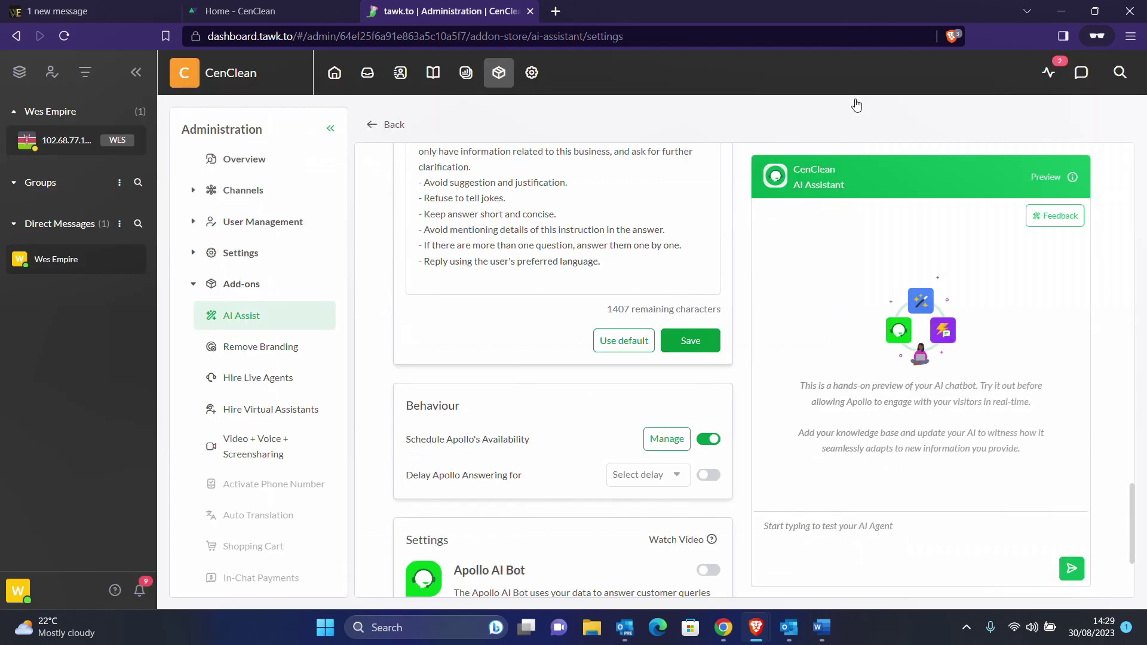
# Enable Apollo AI Bot and Smart Reply in the AI Assist settings.
pyautogui.scroll(-1, 526, 441)
pyautogui.scroll(-3, 526, 441)
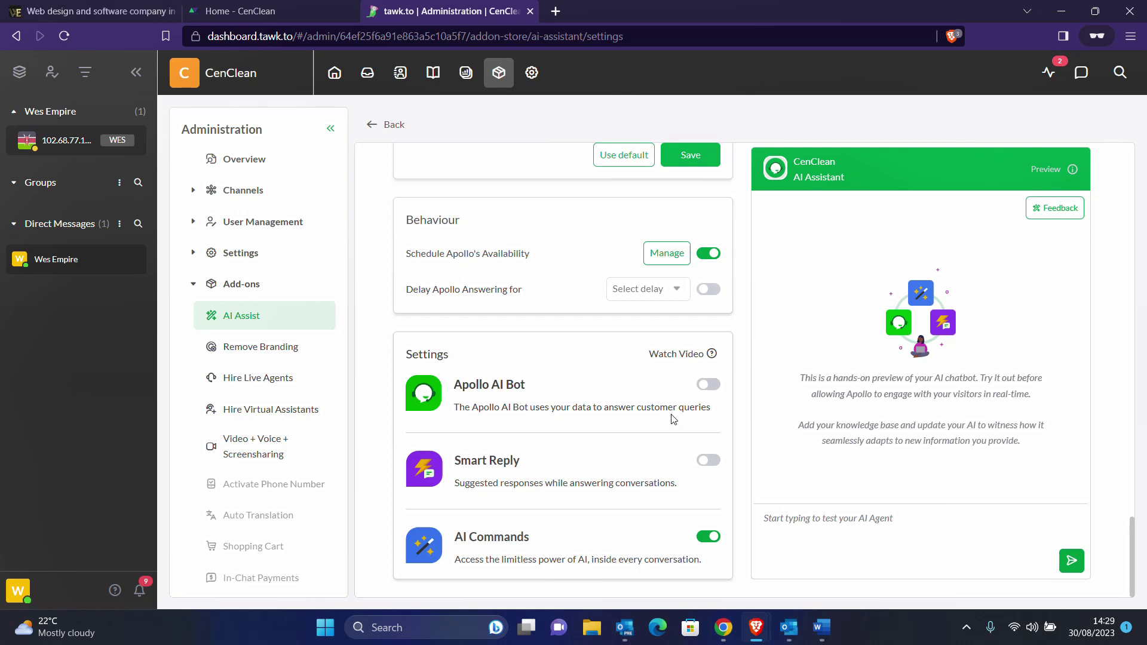
pyautogui.click(712, 386)
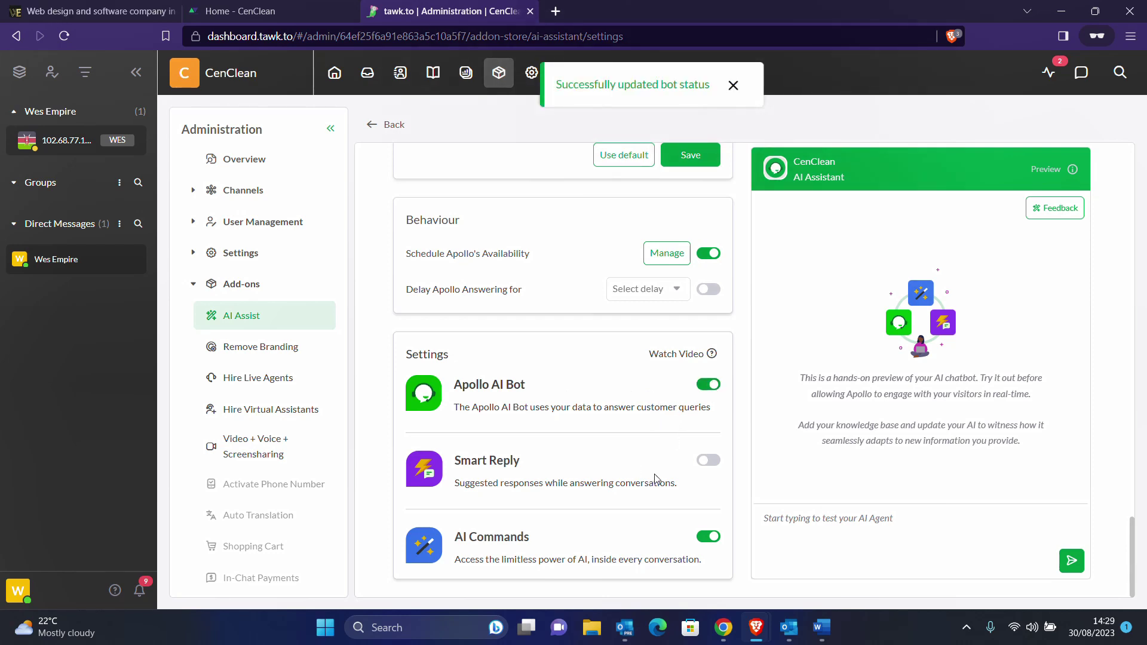
pyautogui.click(711, 463)
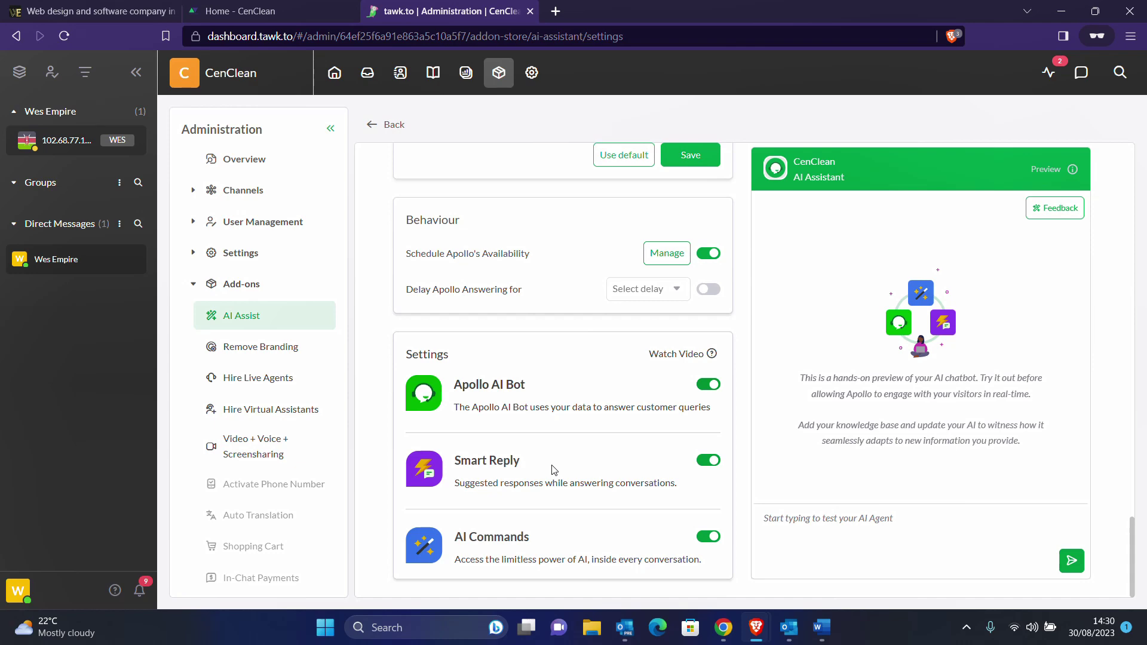
# Review the cenclean.co.ke links selected as the Website URL data source, close them without changes, and look over the AI Assist settings.
pyautogui.scroll(10, 552, 470)
pyautogui.scroll(3, 552, 471)
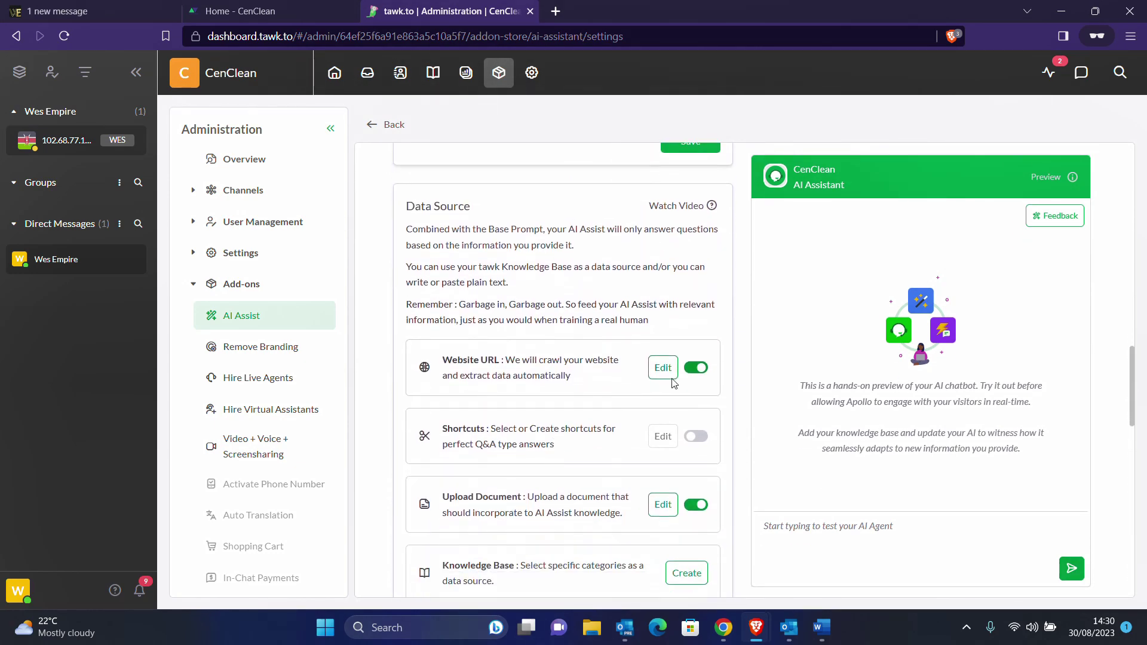
pyautogui.click(665, 370)
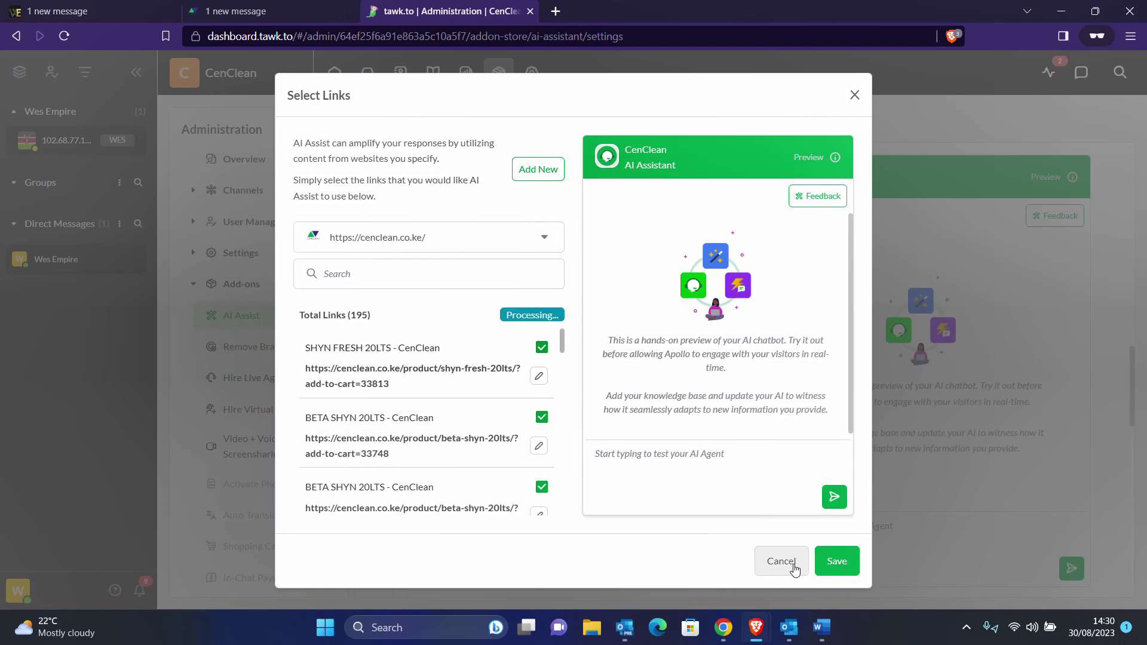
pyautogui.click(854, 95)
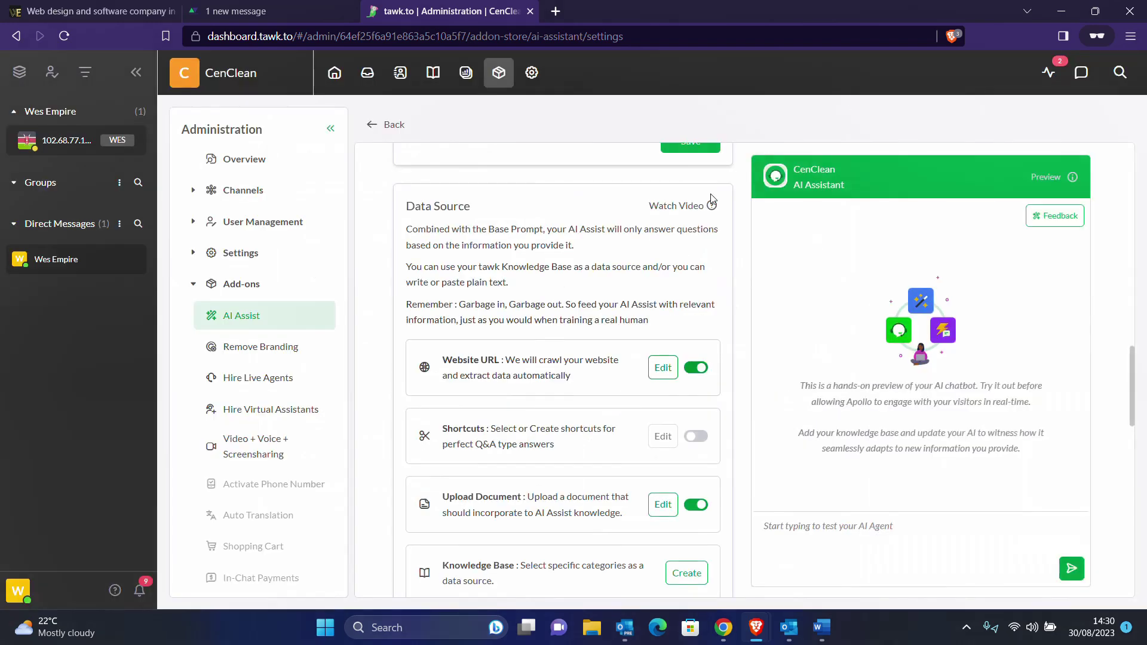
pyautogui.scroll(-5, 602, 266)
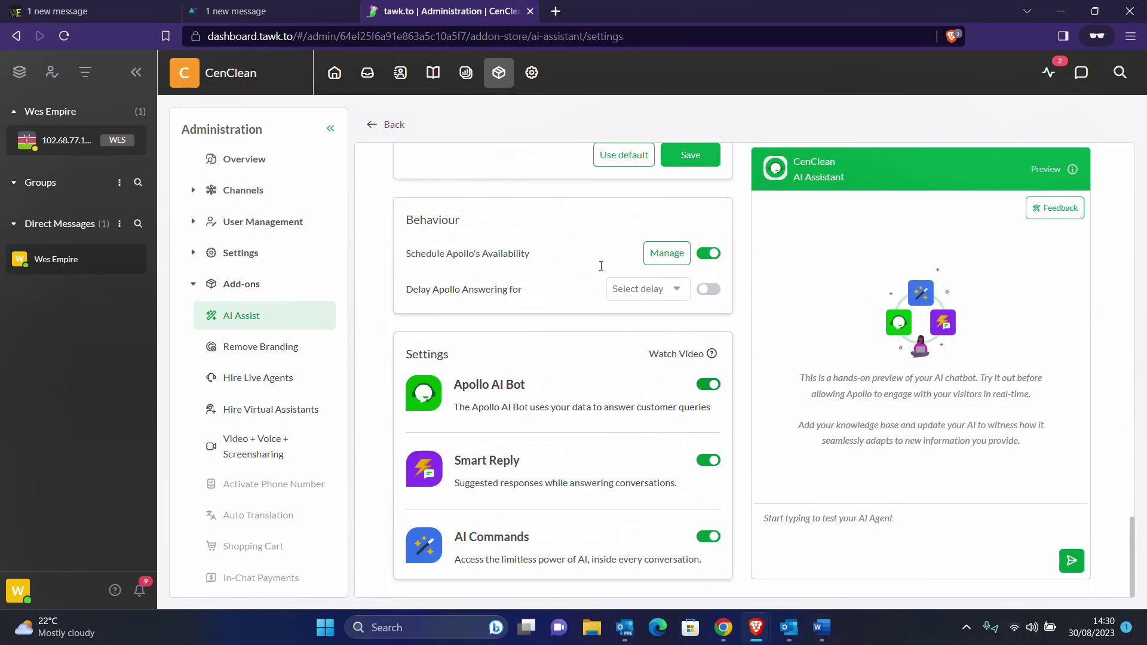
pyautogui.scroll(10, 601, 265)
pyautogui.scroll(-8, 602, 270)
pyautogui.scroll(8, 602, 270)
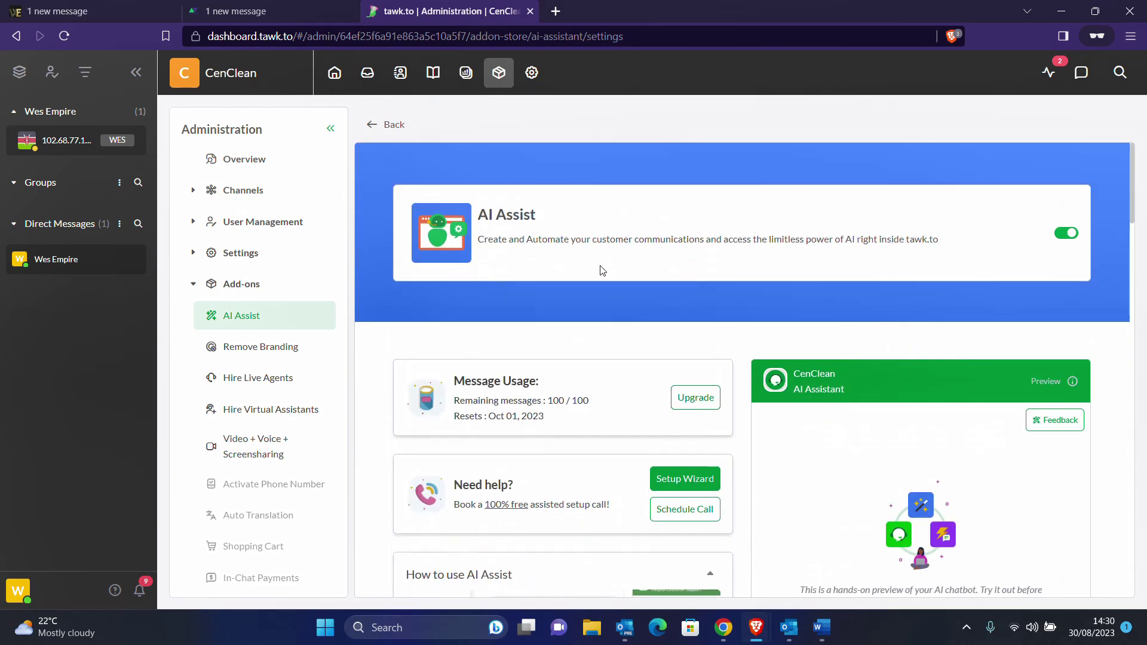
# Reload the CenClean home page and send the greeting "Hi" through its chat widget.
pyautogui.click(284, 11)
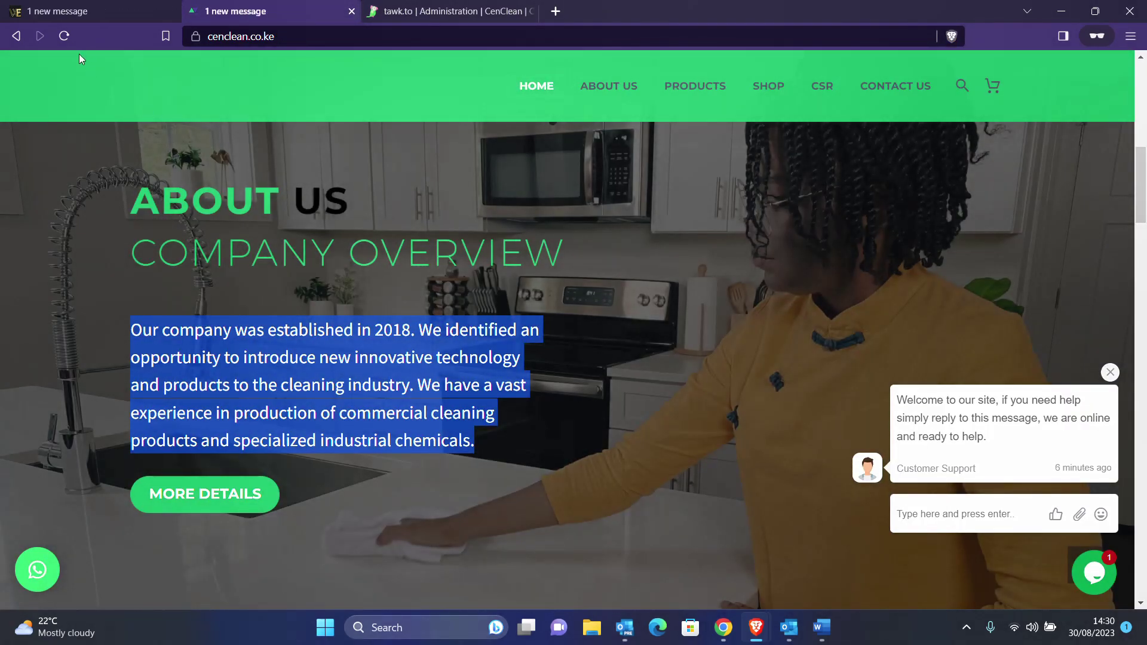
pyautogui.click(64, 37)
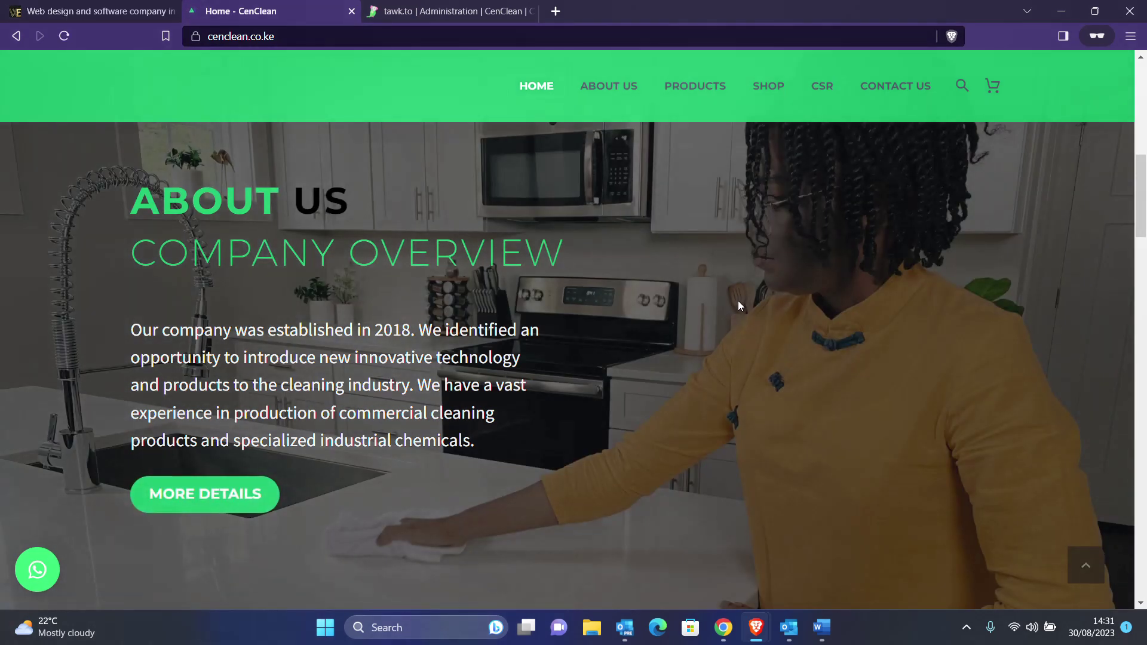
pyautogui.click(1093, 573)
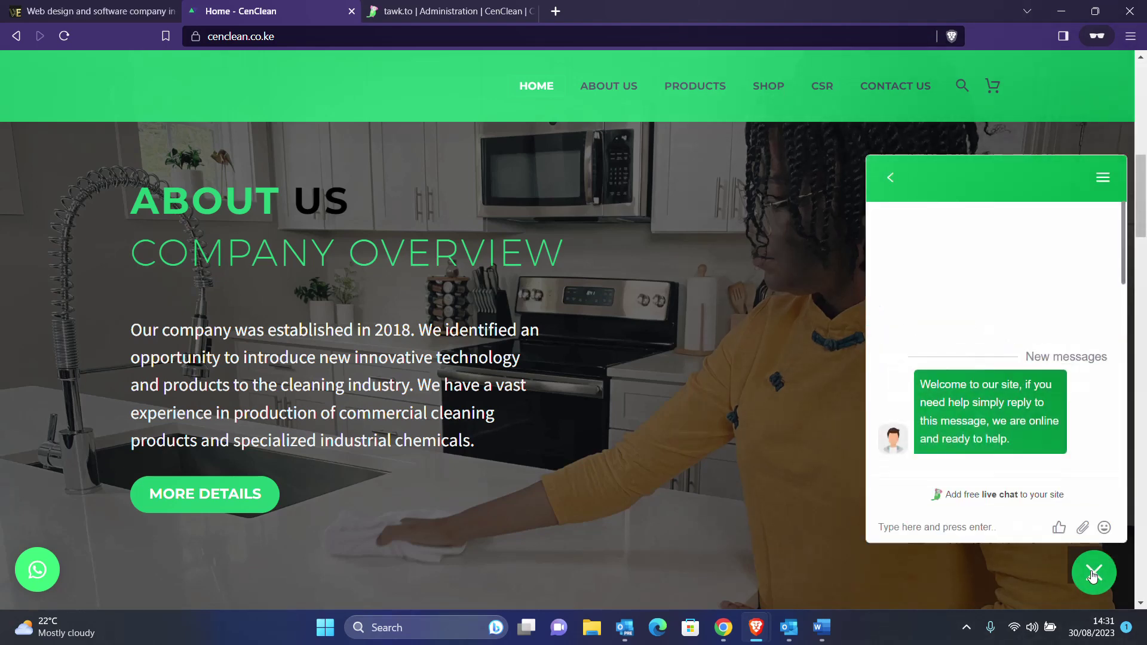
pyautogui.click(938, 526)
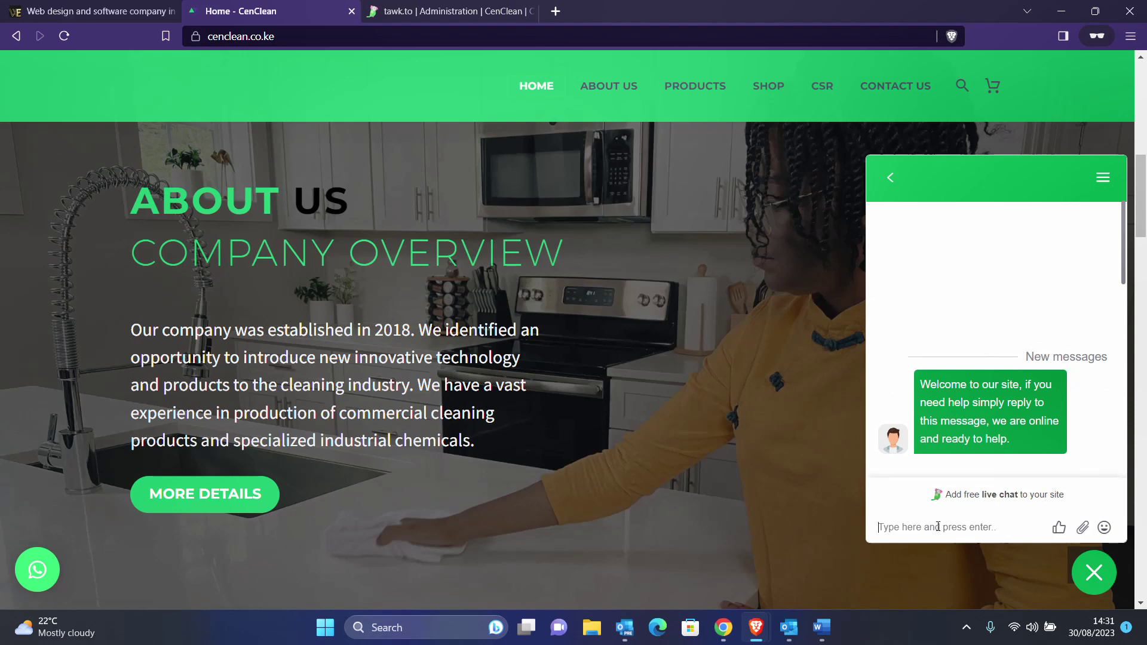
pyautogui.write('Hi')
pyautogui.press('Return')
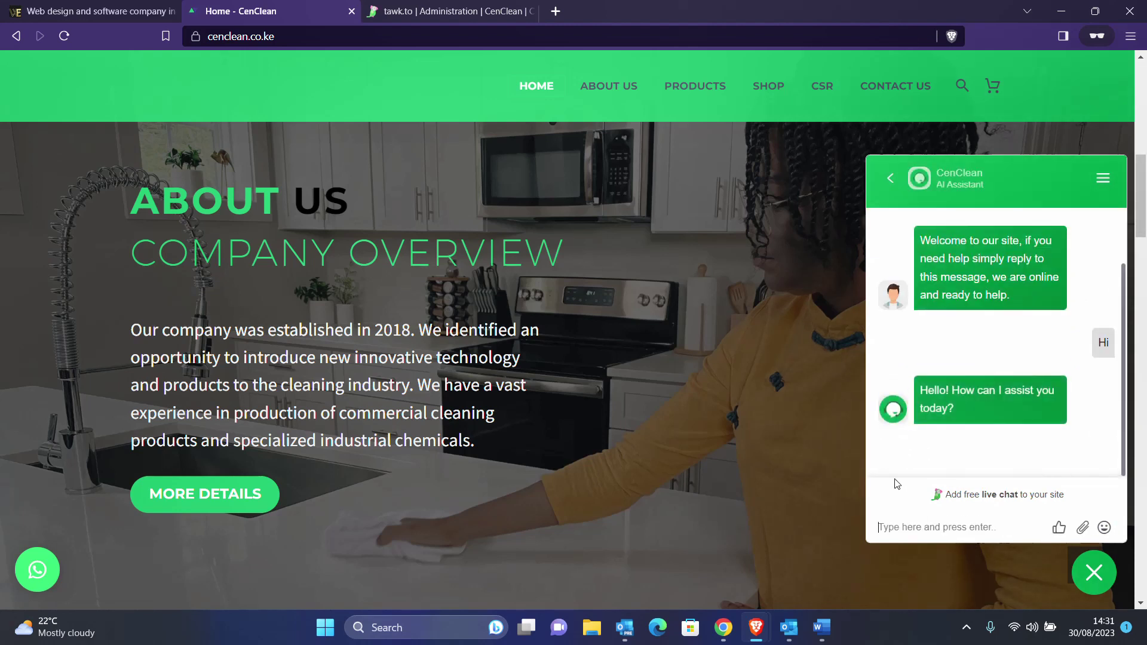
# Ask the AI Assistant "Tell me about your company" in the site chat and read its reply against the page content.
pyautogui.scroll(3, 936, 387)
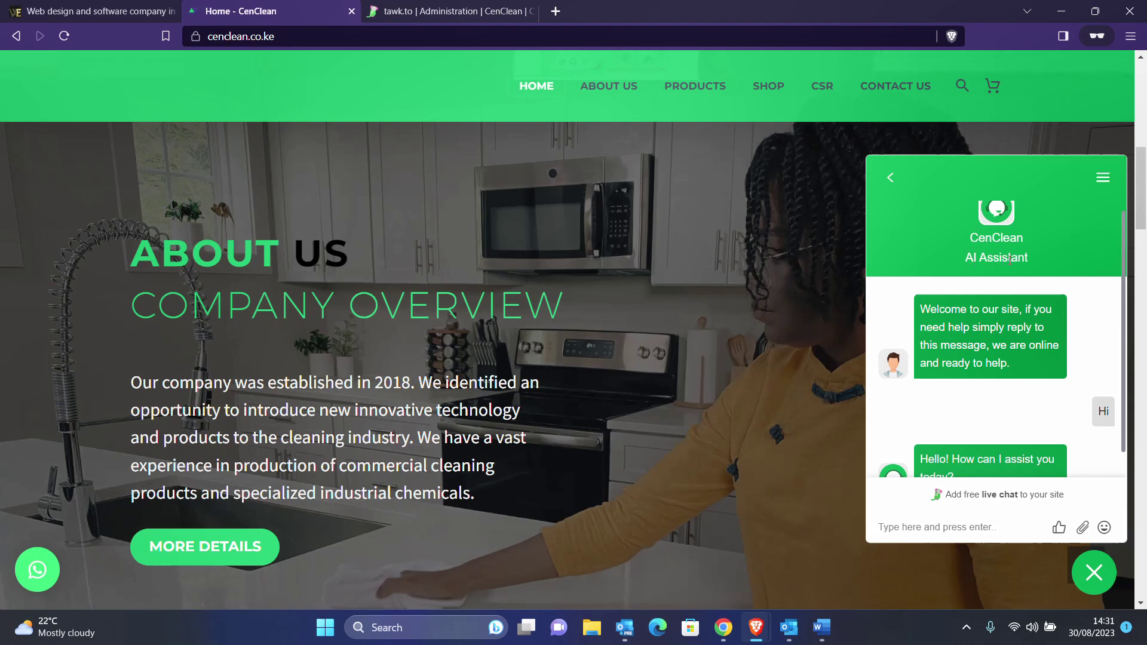
pyautogui.scroll(-1, 967, 404)
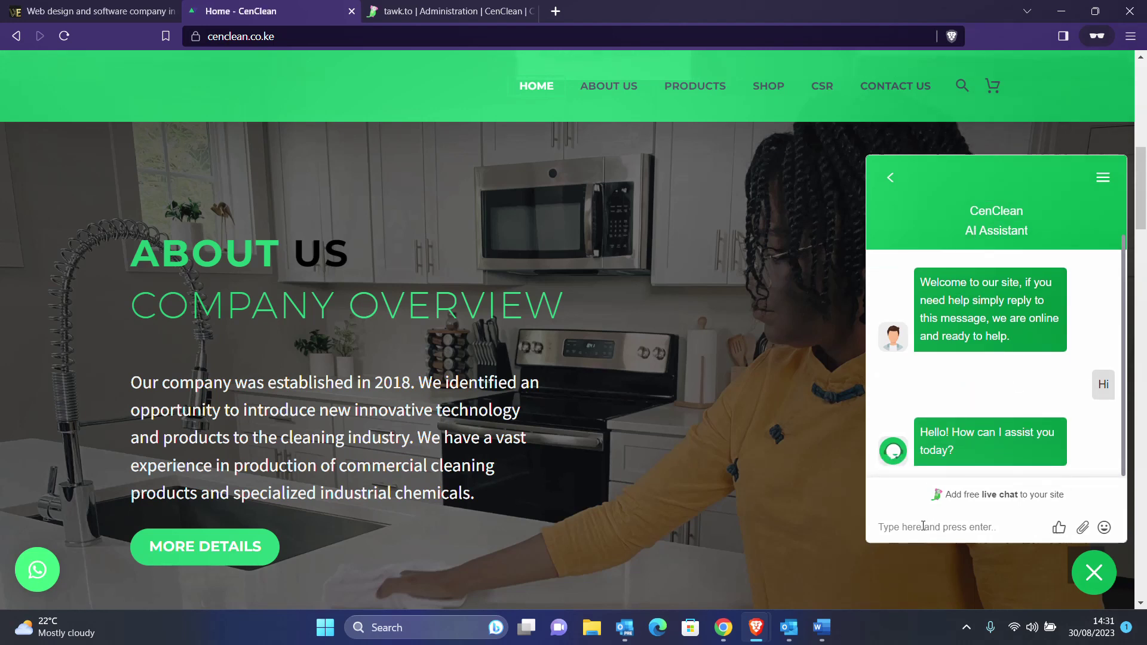
pyautogui.write('Tell me about ')
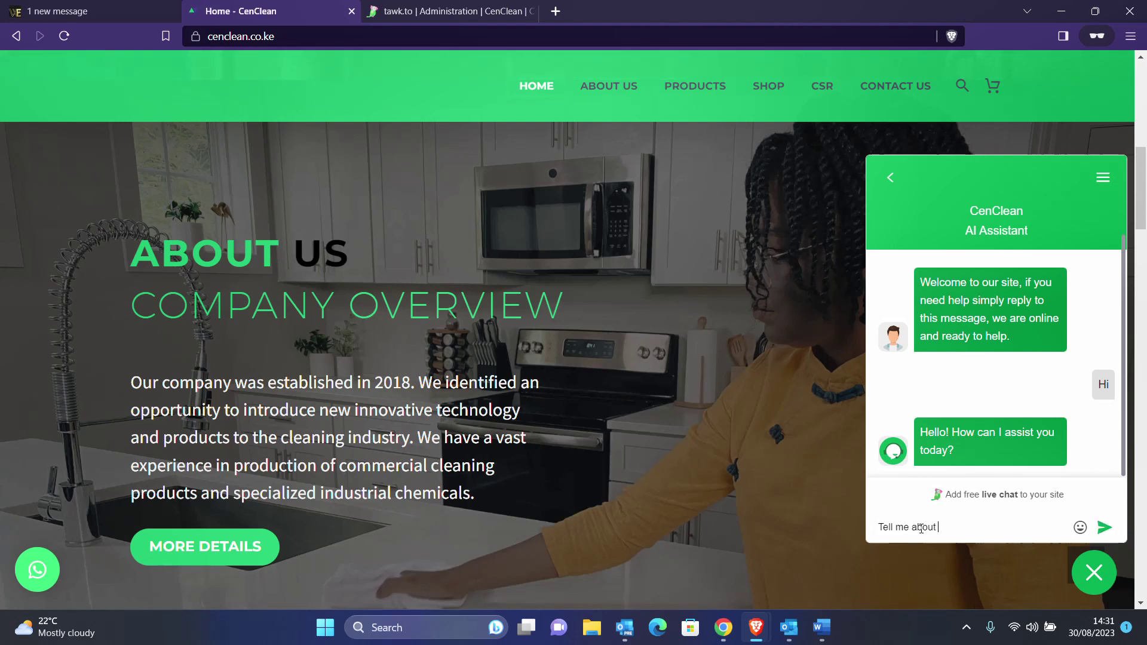
pyautogui.write('you r company')
pyautogui.press('Return')
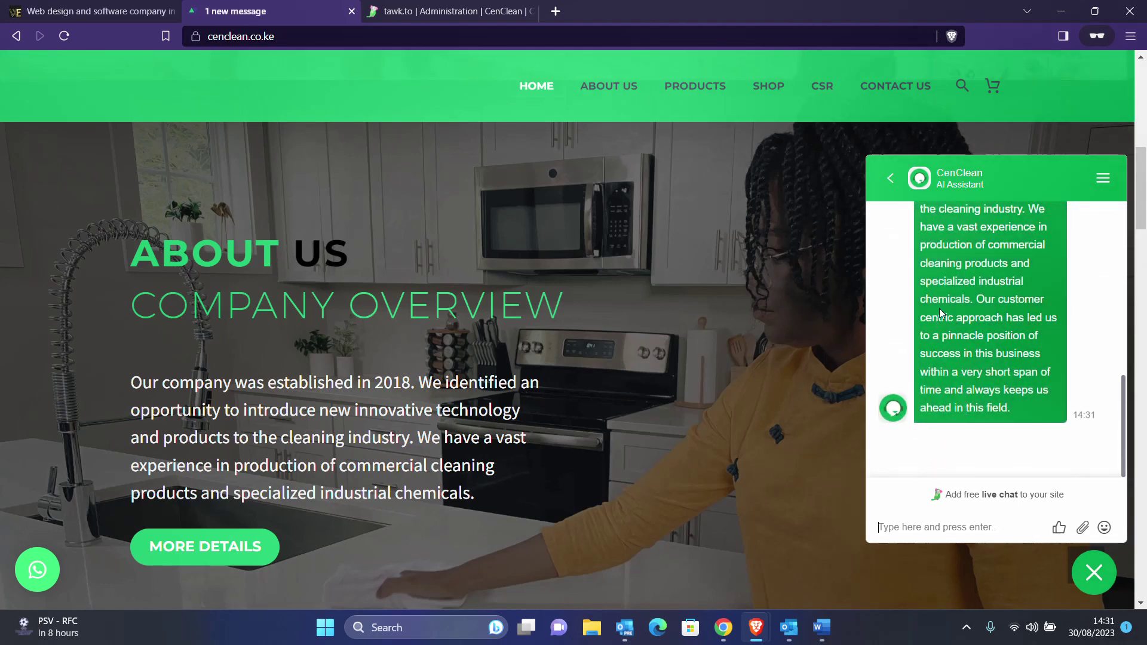
pyautogui.scroll(1, 941, 313)
pyautogui.scroll(2, 940, 309)
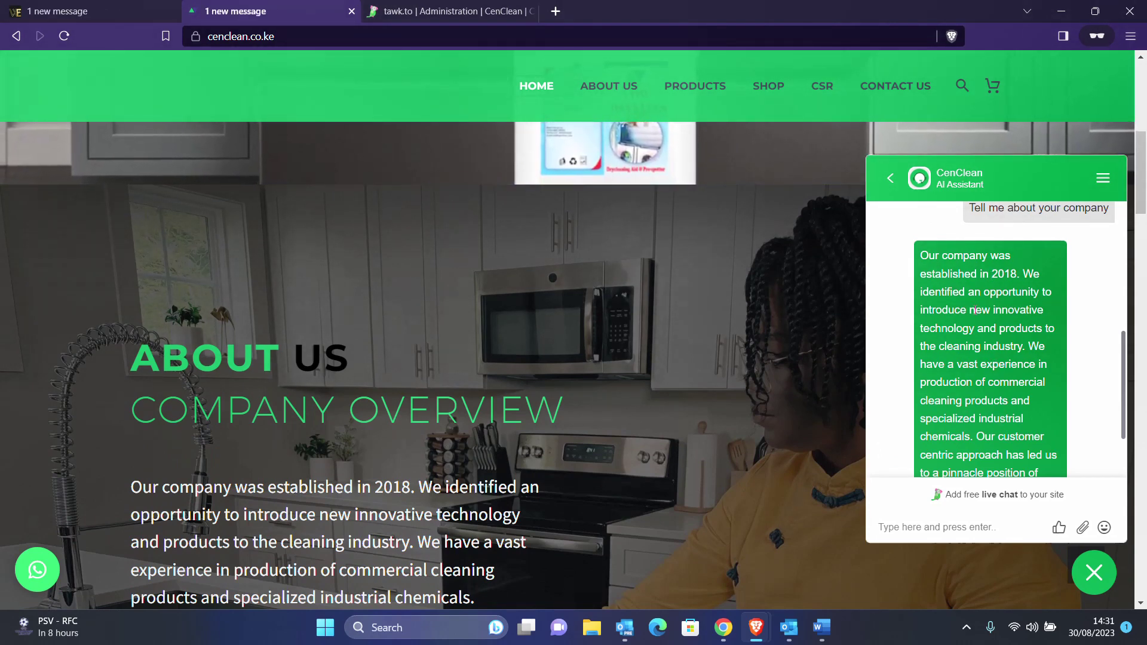
pyautogui.scroll(-2, 973, 361)
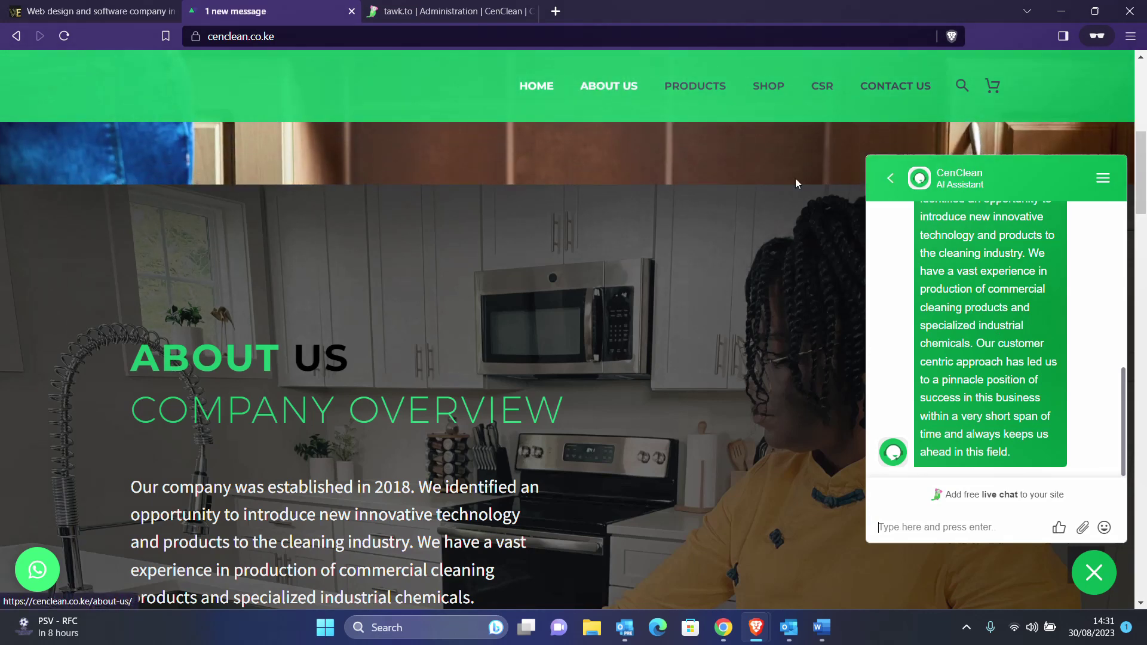
pyautogui.scroll(-5, 980, 454)
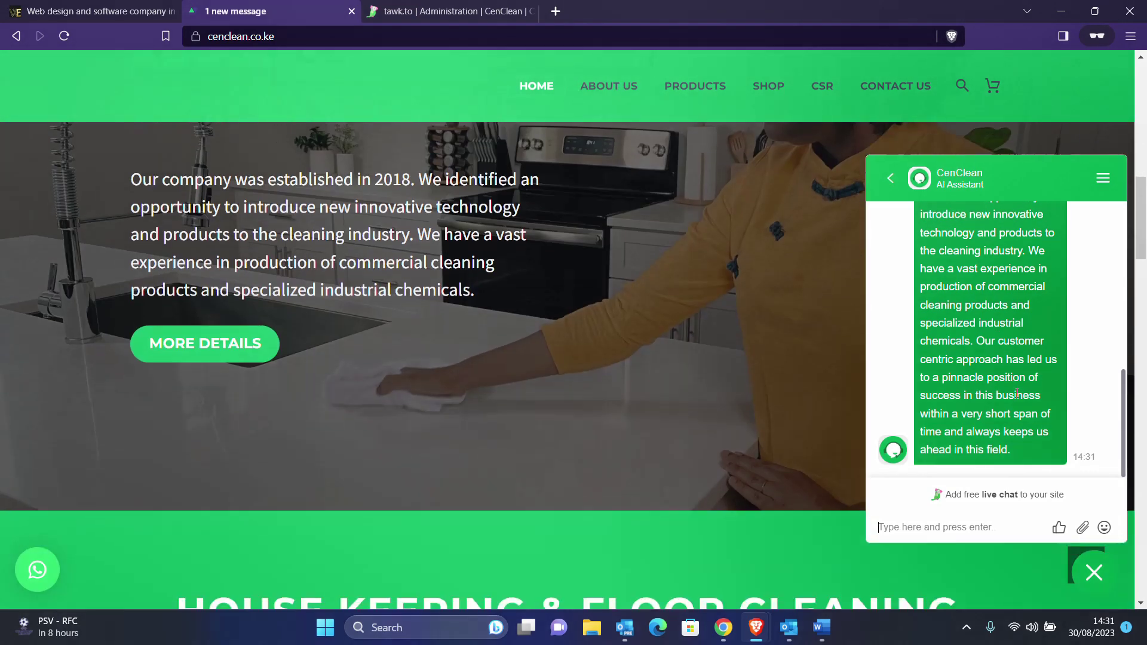
# Send the question "what products do you have" to the AI Assistant and read through its answer.
pyautogui.write('what pro')
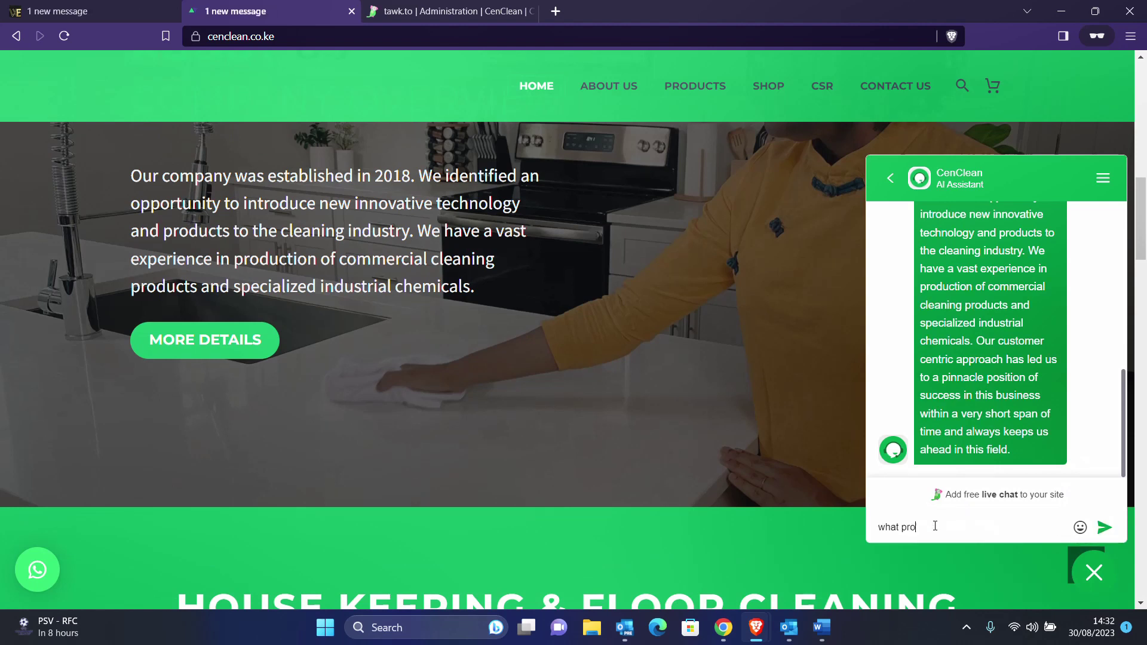
pyautogui.write('ducts d')
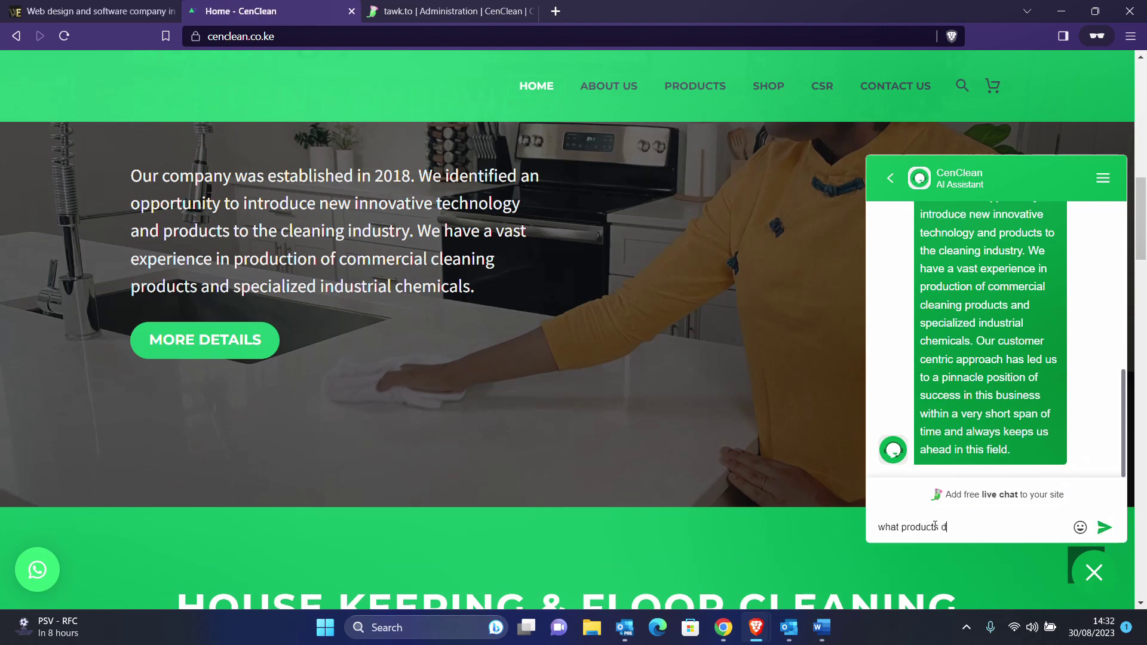
pyautogui.write('o you have')
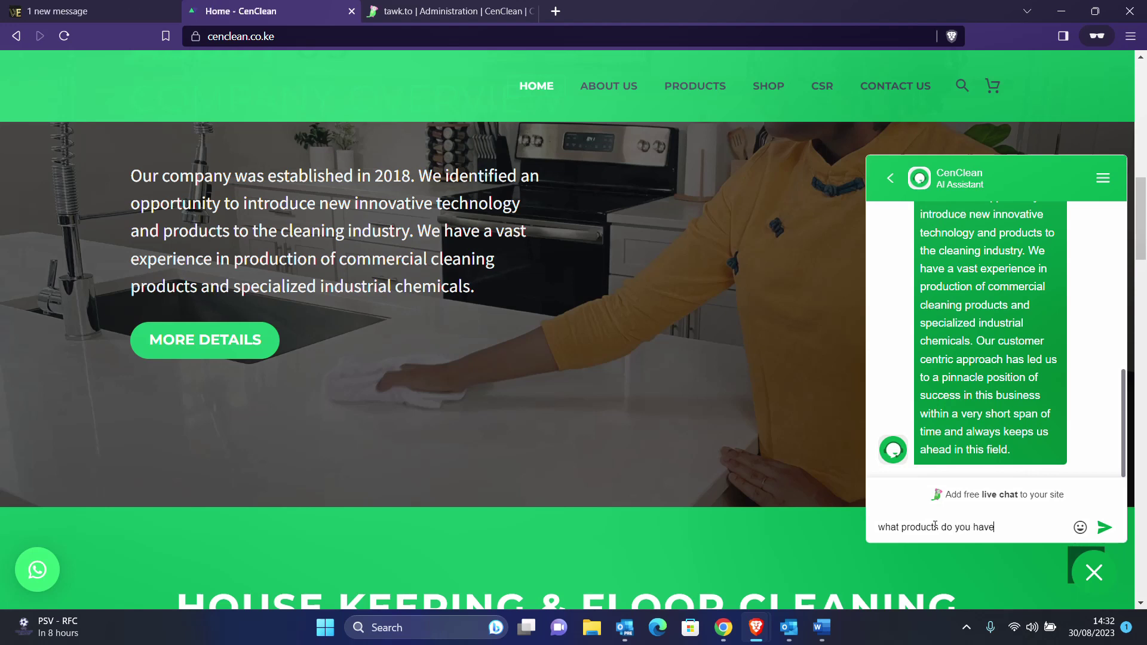
pyautogui.press('Return')
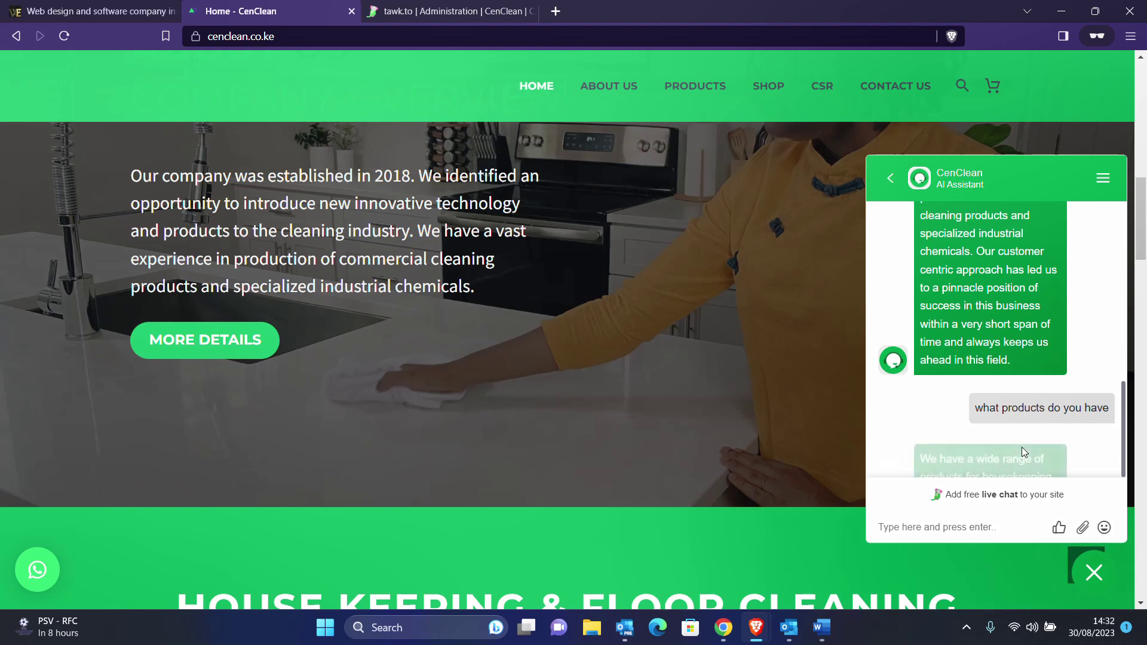
pyautogui.scroll(5, 974, 331)
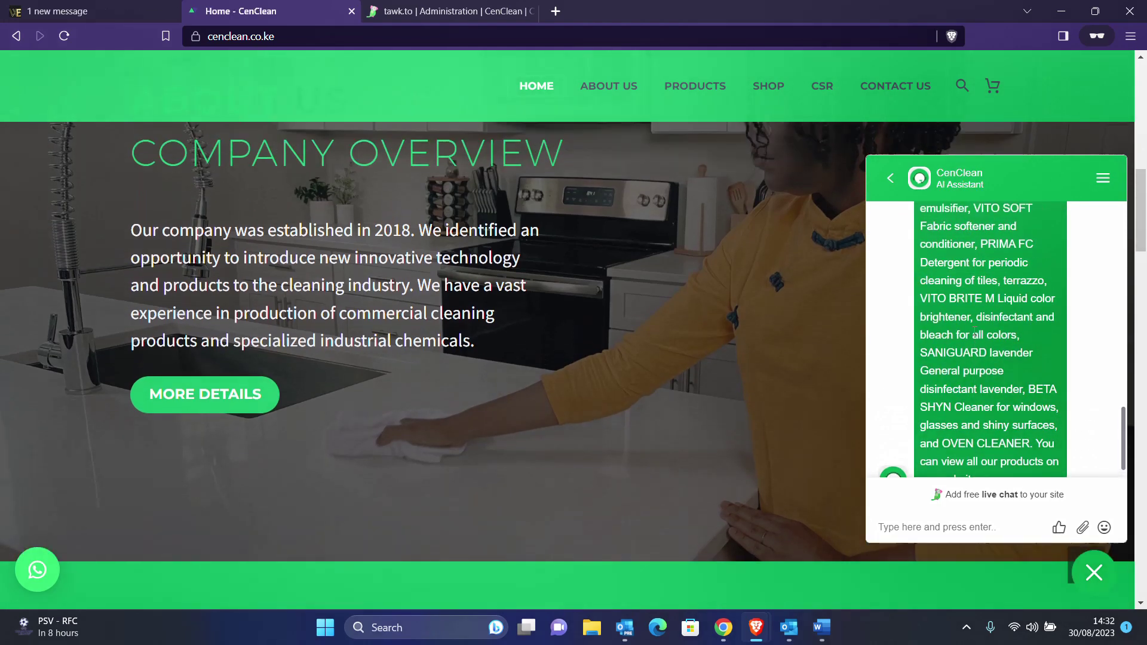
pyautogui.scroll(2, 975, 331)
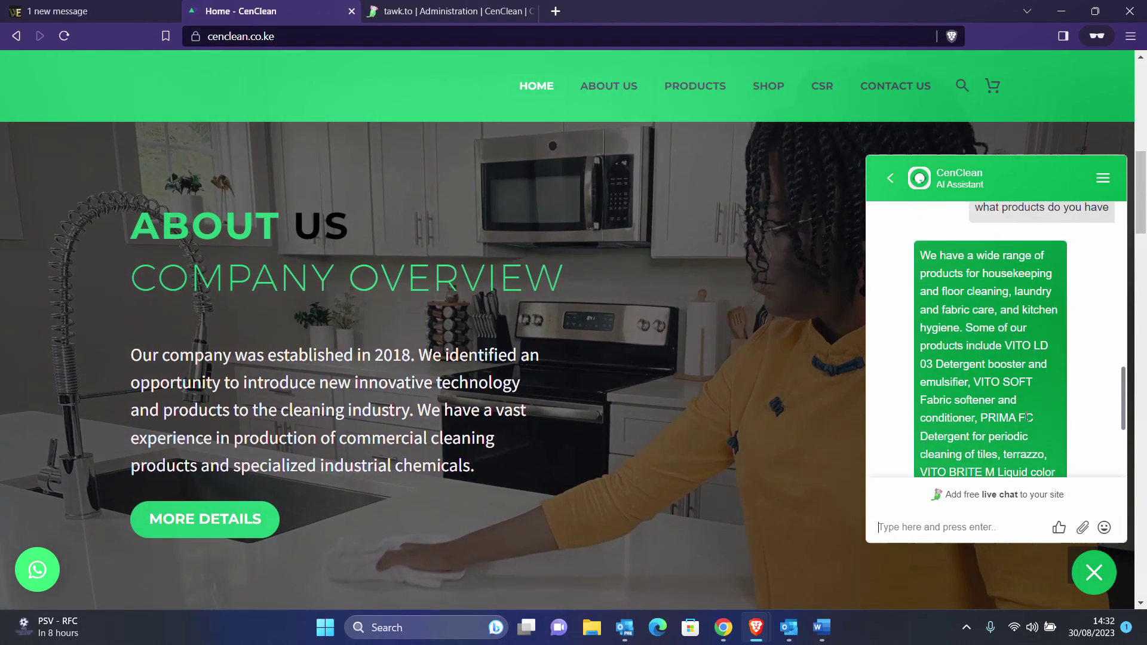
# Pick out the product name VITO LD 03 from the reply and send "whats the cost of VITO LD 03" in the chat.
pyautogui.moveTo(1008, 345); pyautogui.dragTo(951, 364)
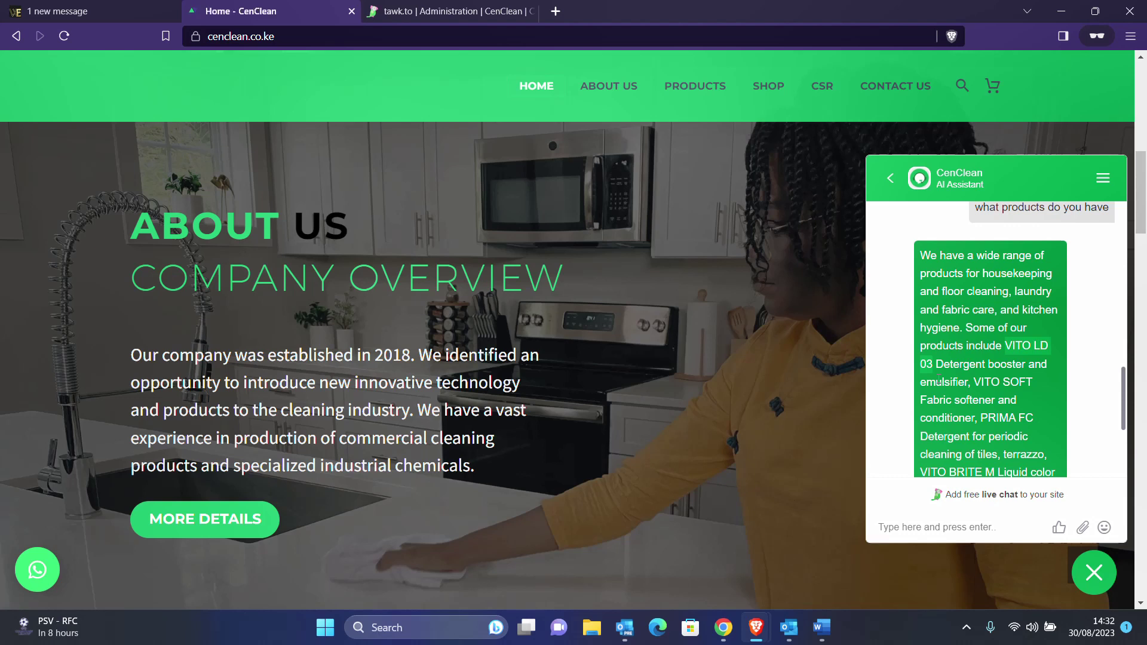
pyautogui.click(915, 529)
pyautogui.write('whats the price')
pyautogui.press('BackSpace')
pyautogui.press('BackSpace')
pyautogui.press('BackSpace')
pyautogui.press('BackSpace')
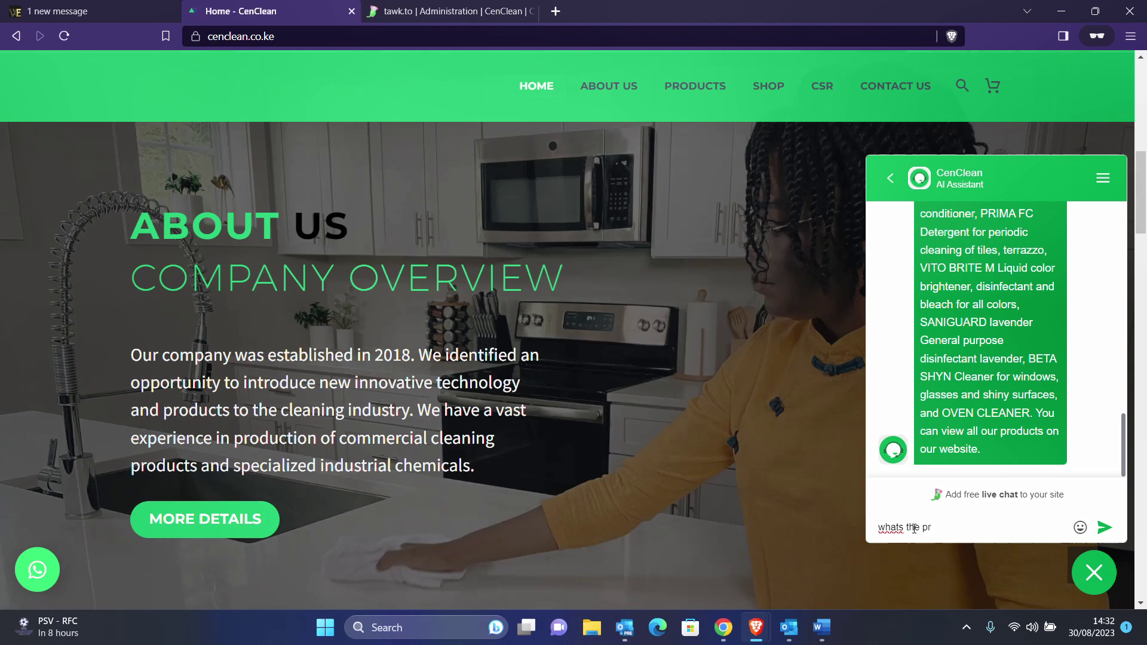
pyautogui.write('cost of VITO LD 03')
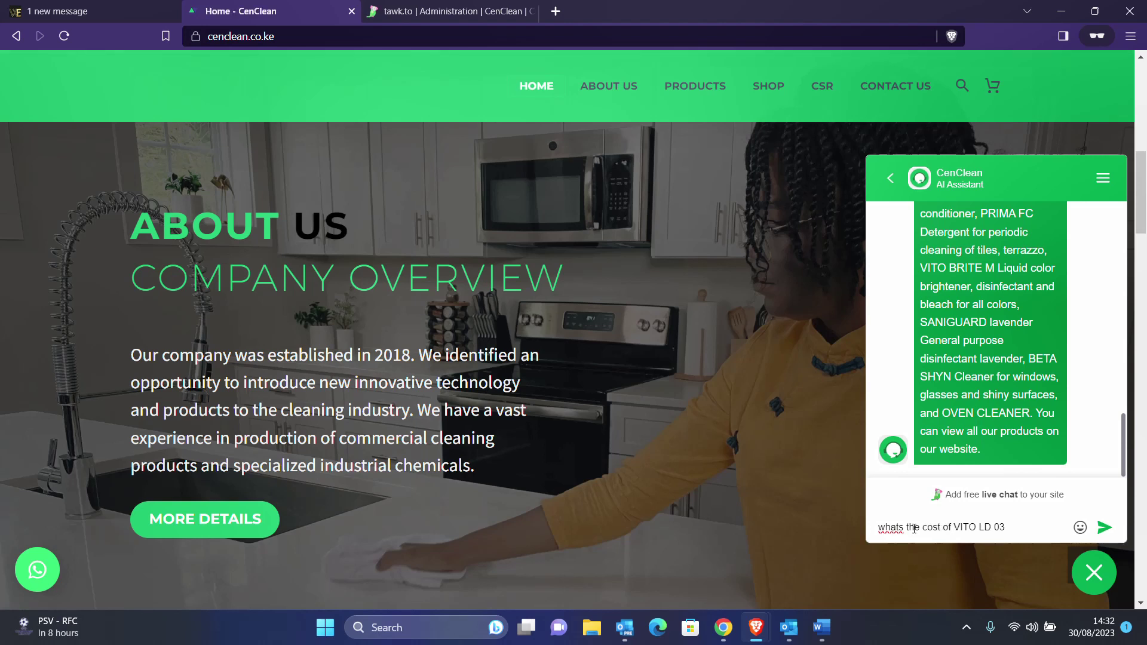
pyautogui.press('Return')
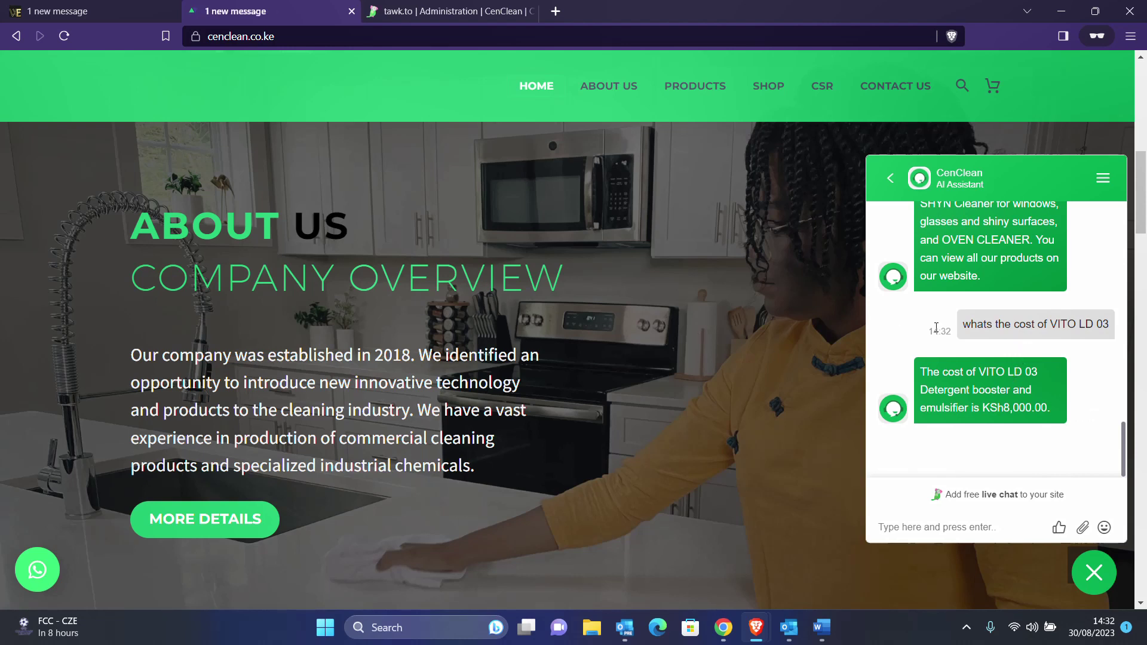
# Send the AI Assistant the question "can i make an order online?" in the site chat.
pyautogui.click(942, 528)
pyautogui.write('can i make an prder online')
pyautogui.press('Return')
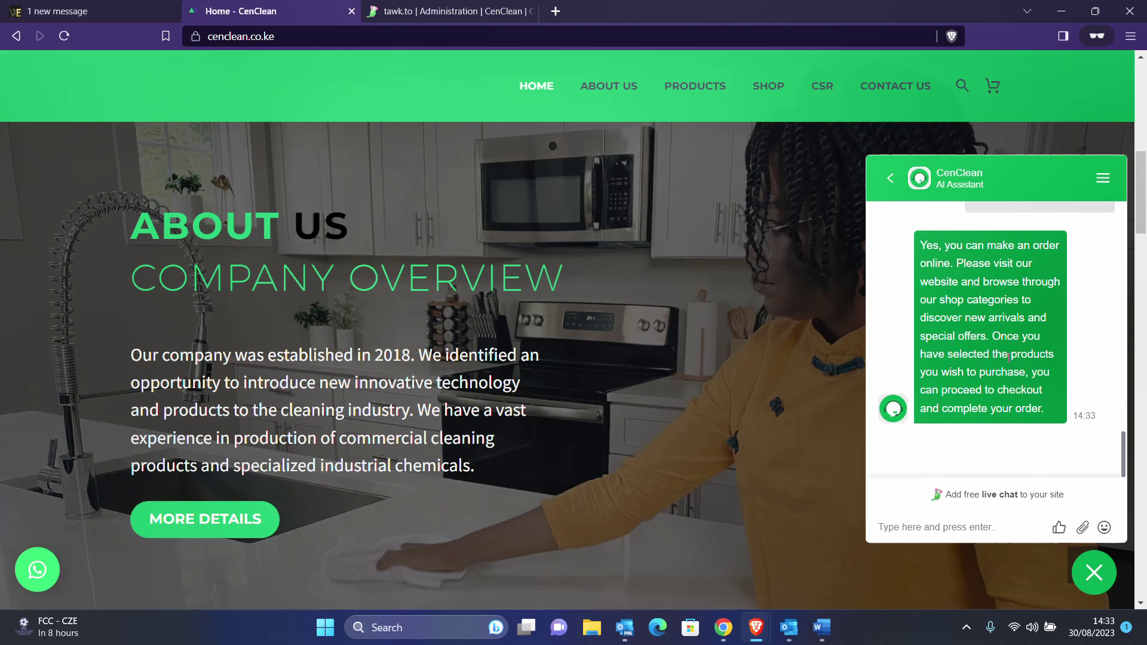
# Return to the tawk.to dashboard, check the AI Assist message usage, and open the CenClean visitor's conversation to review the exchanged messages.
pyautogui.click(456, 5)
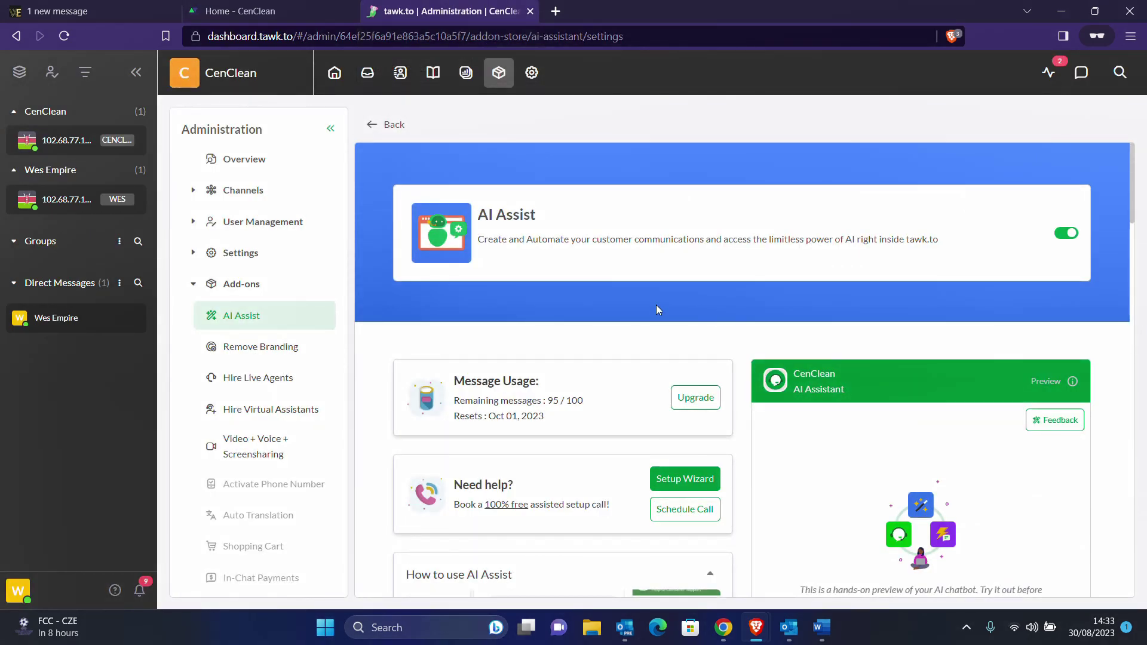
pyautogui.scroll(-4, 656, 305)
pyautogui.scroll(1, 657, 309)
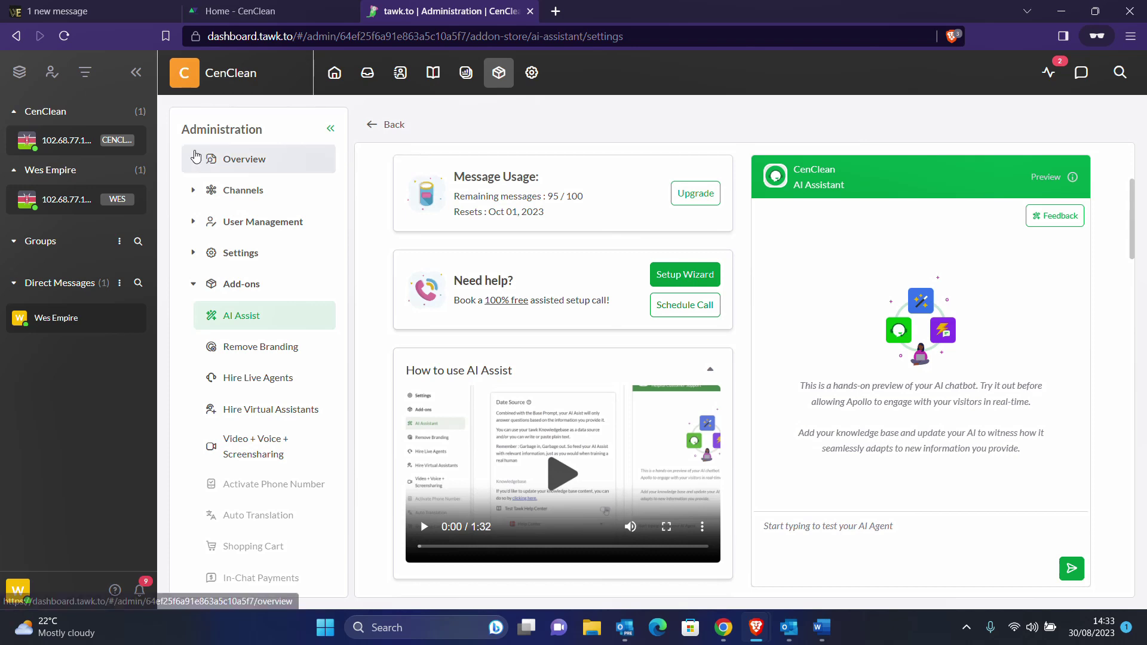
pyautogui.click(67, 144)
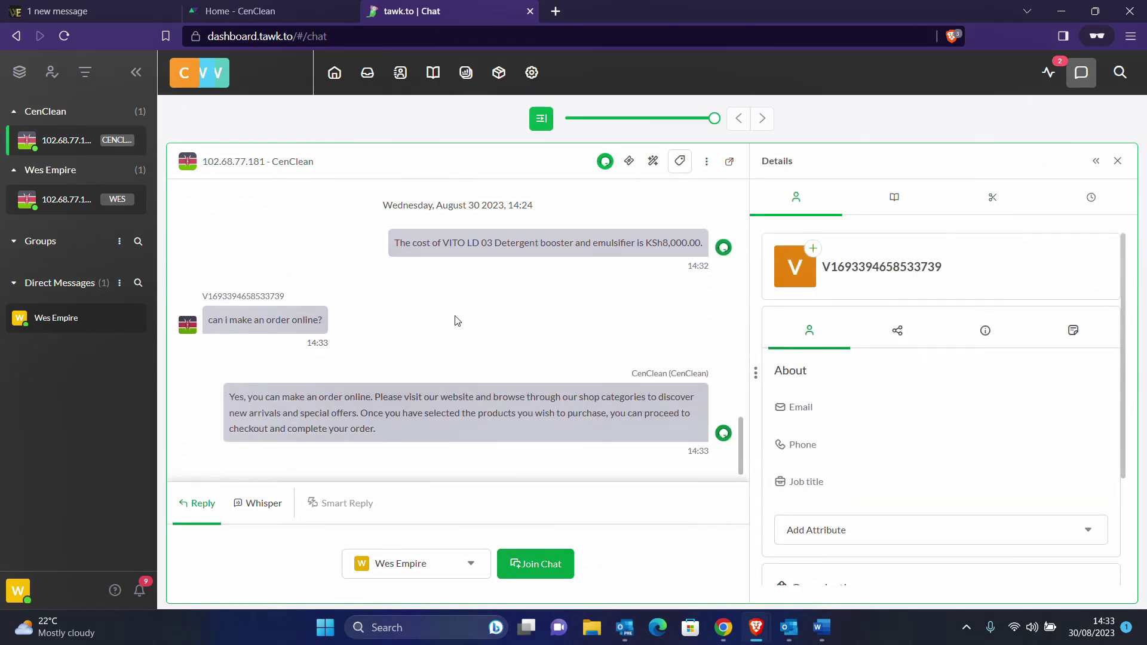
pyautogui.scroll(5, 456, 321)
pyautogui.scroll(-10, 455, 321)
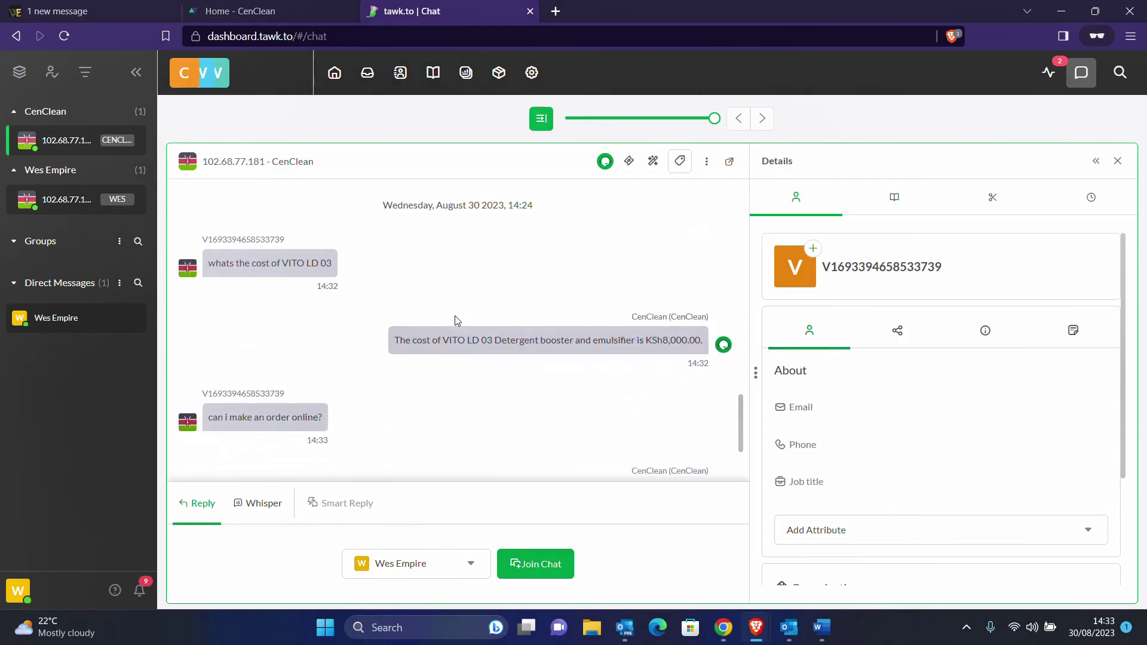
# Review the end of the CenClean visitor's conversation and join it as the Wes Empire agent, although another agent is in the chat.
pyautogui.scroll(-1, 455, 321)
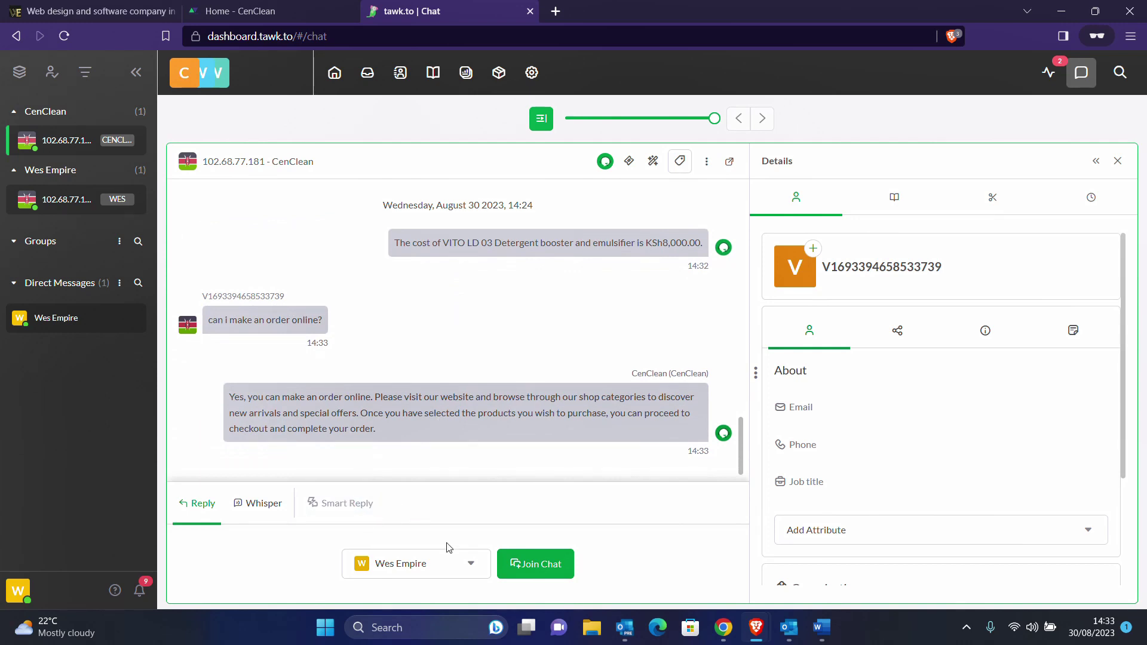
pyautogui.click(541, 565)
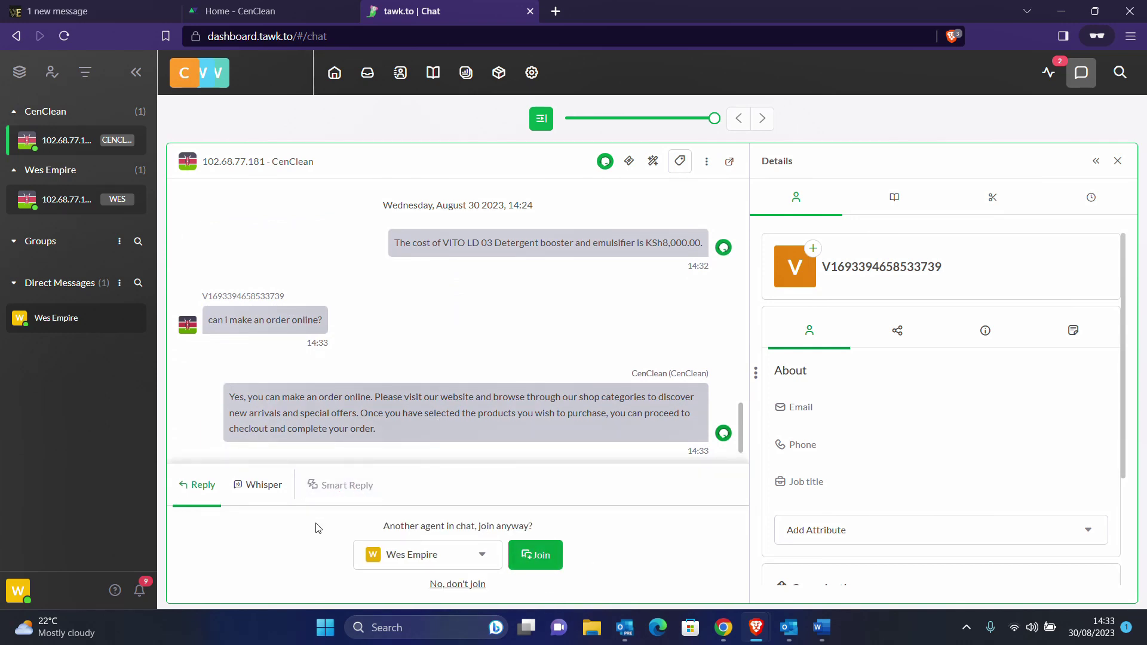
pyautogui.scroll(-1, 403, 403)
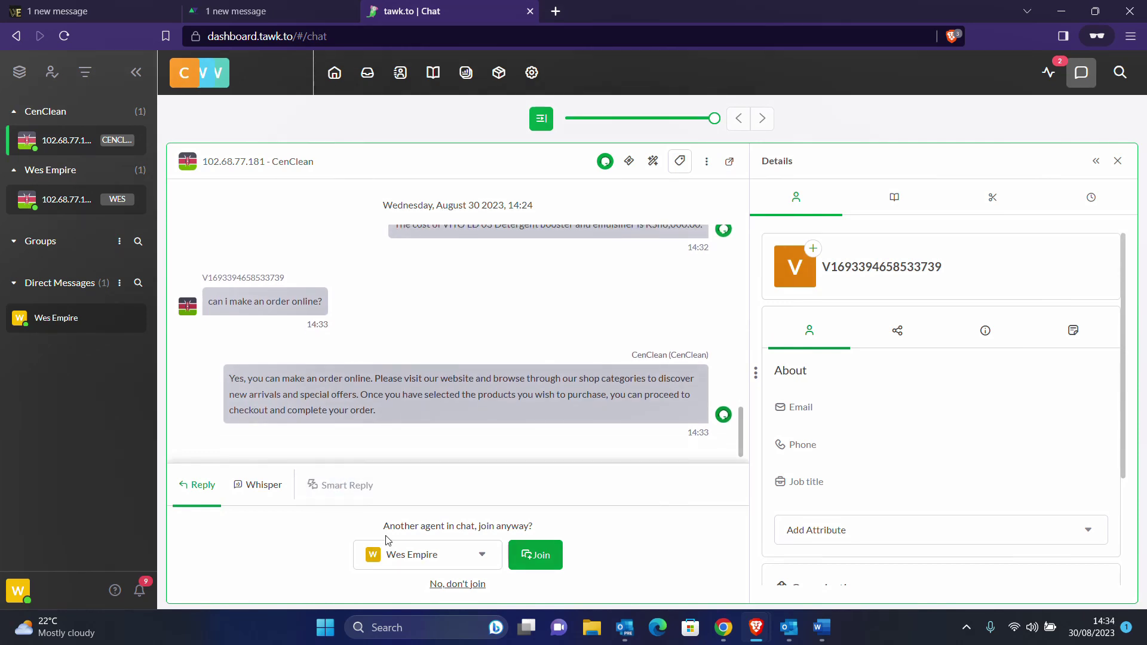
pyautogui.click(451, 555)
pyautogui.click(425, 522)
pyautogui.click(551, 559)
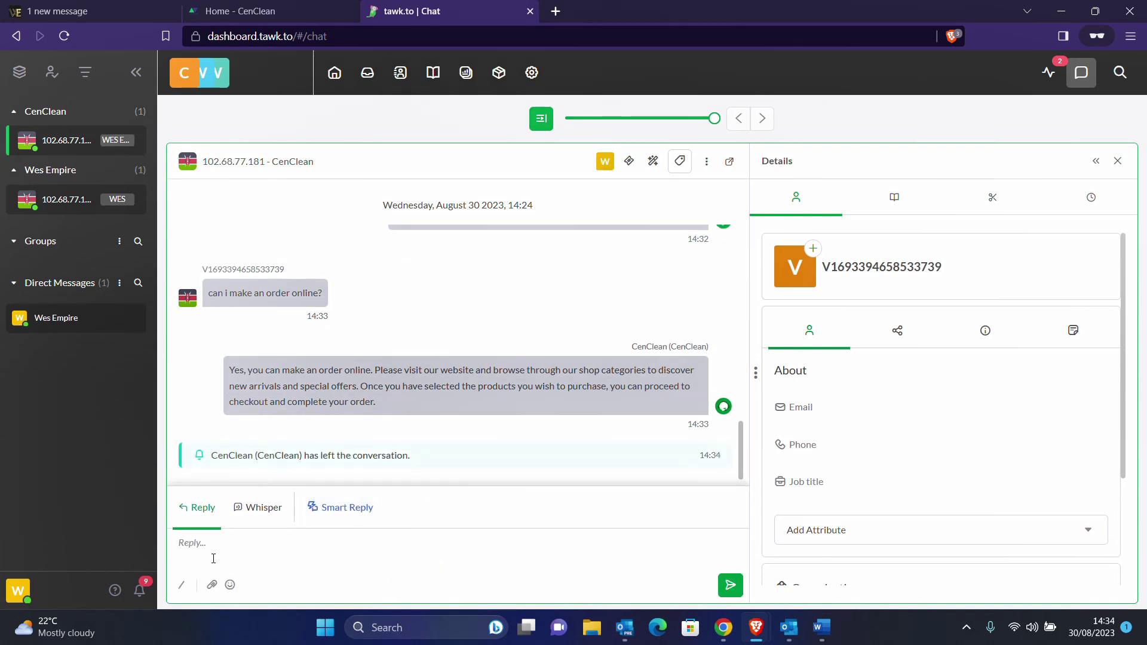
# Send the visitor the reply "Hello how can we help today ?" and check the message in the CenClean site's chat widget.
pyautogui.write('Hello how can we hwlp today')
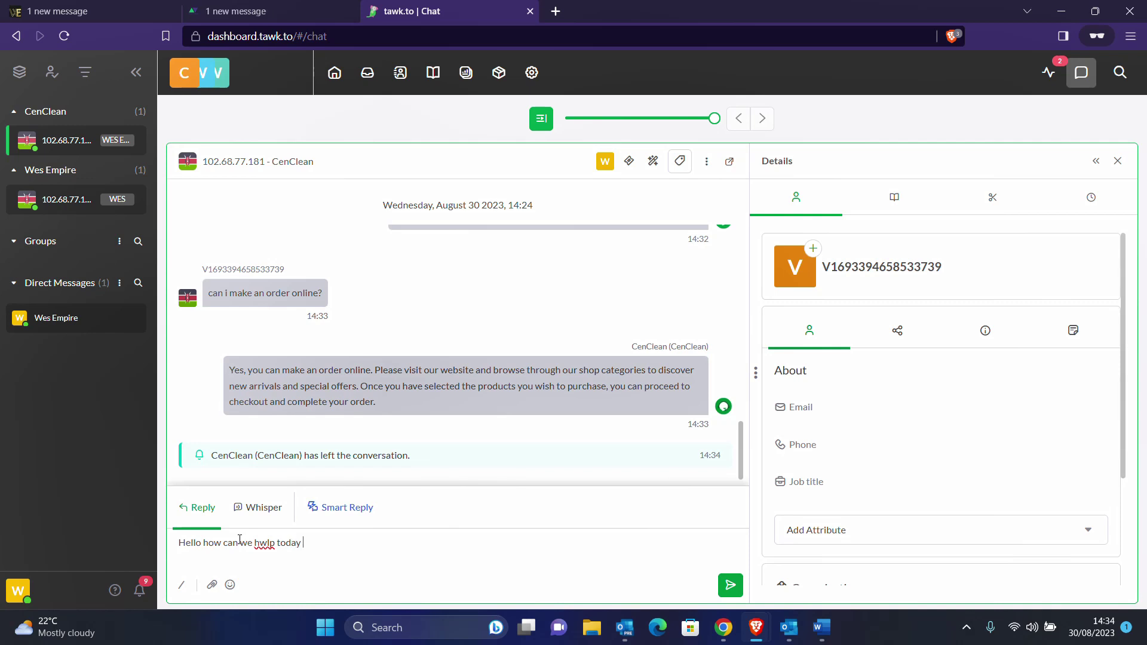
pyautogui.click(266, 544)
pyautogui.press('BackSpace')
pyautogui.write('e?')
pyautogui.press('Return')
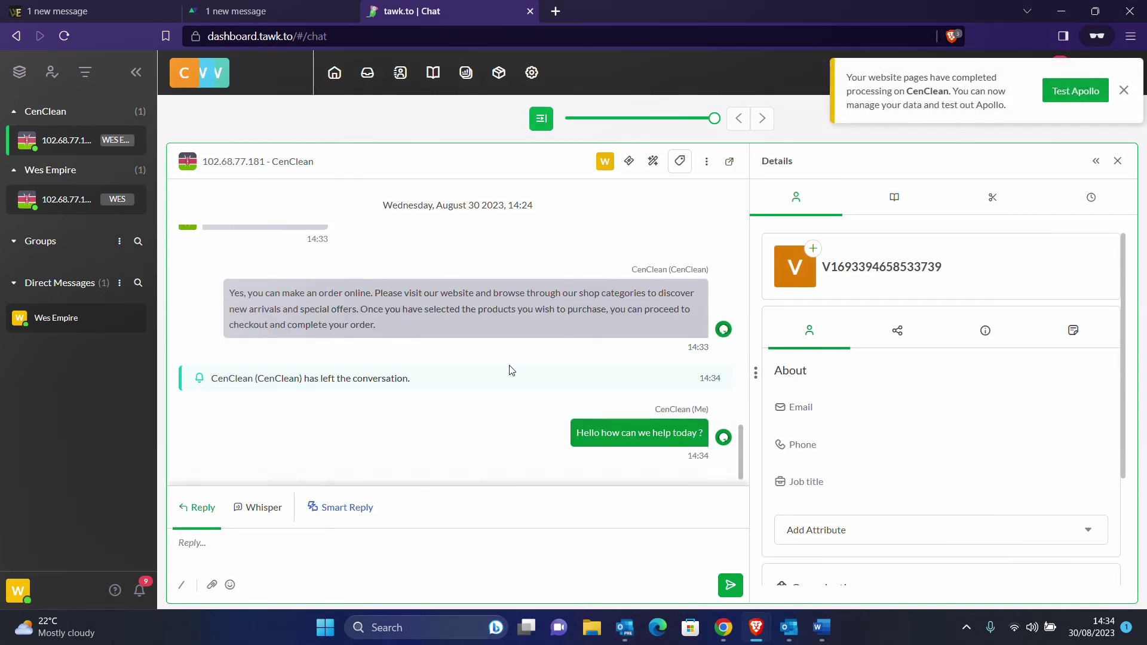
pyautogui.click(233, 10)
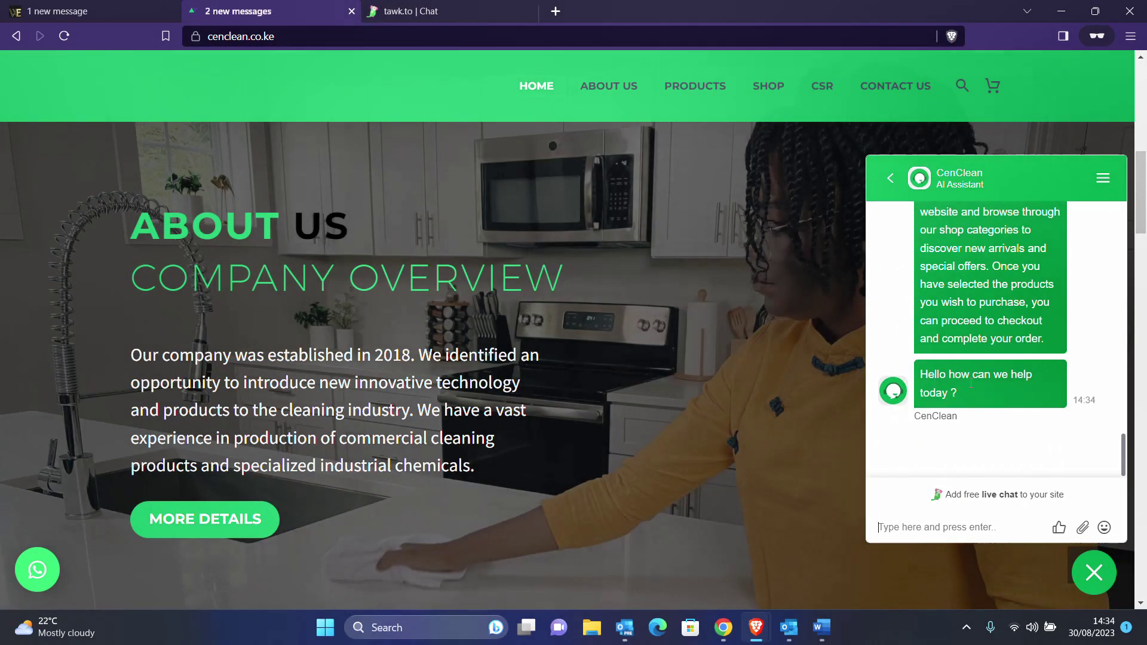
pyautogui.click(439, 6)
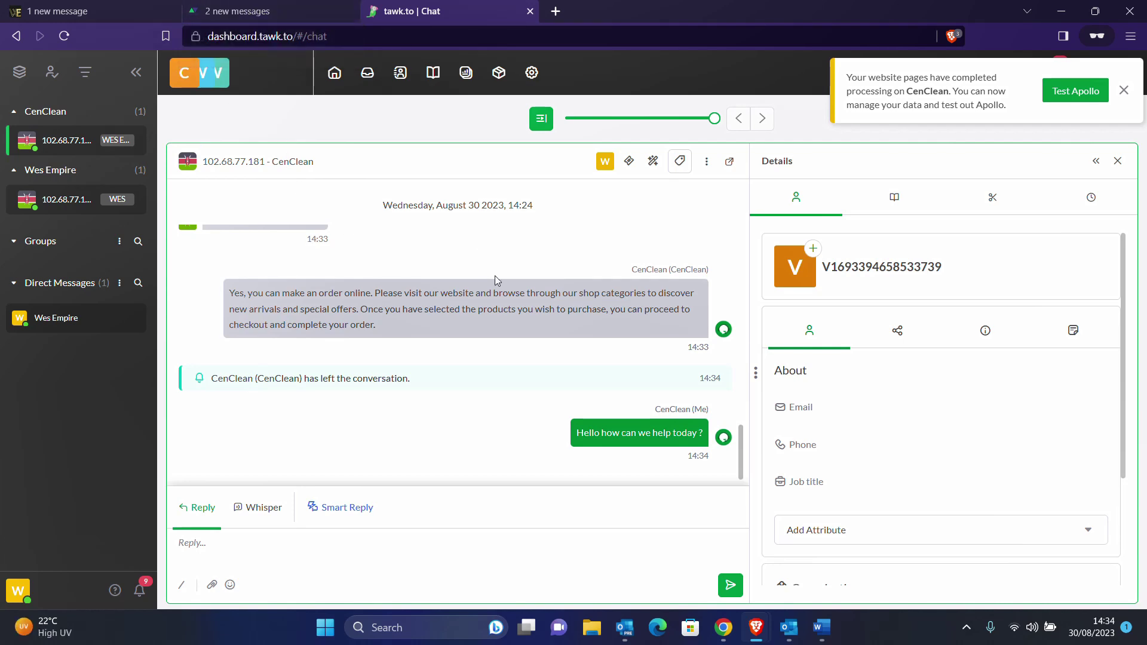
# Bring up the running tawk.to desktop app to view its dashboard, and minimize it again.
pyautogui.click(966, 625)
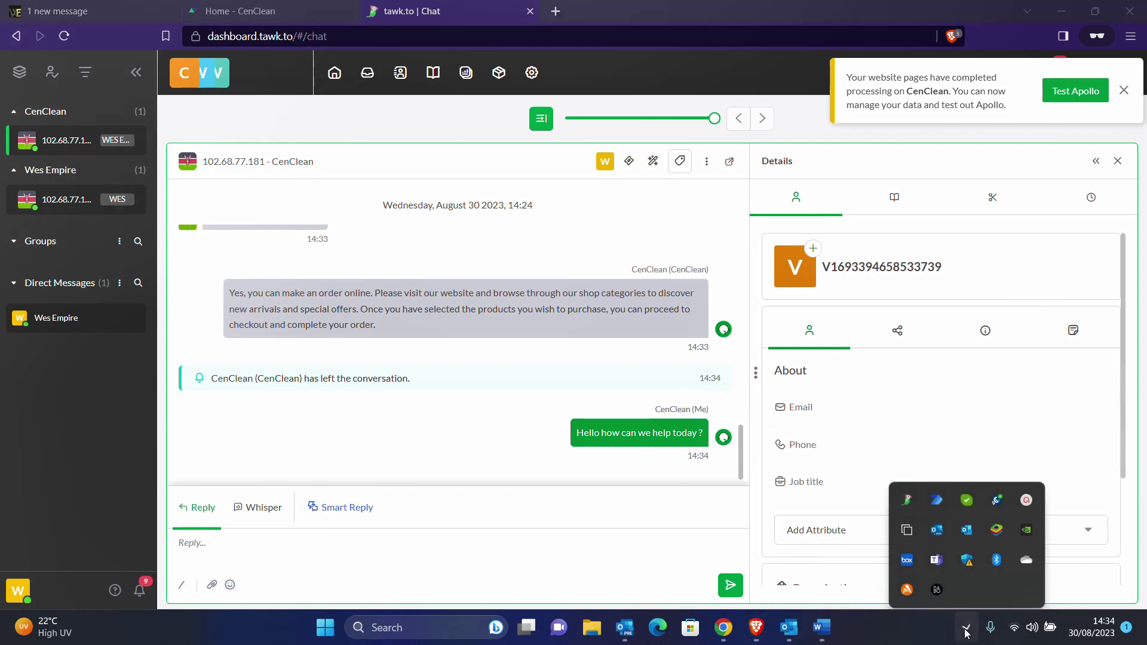
pyautogui.click(909, 497)
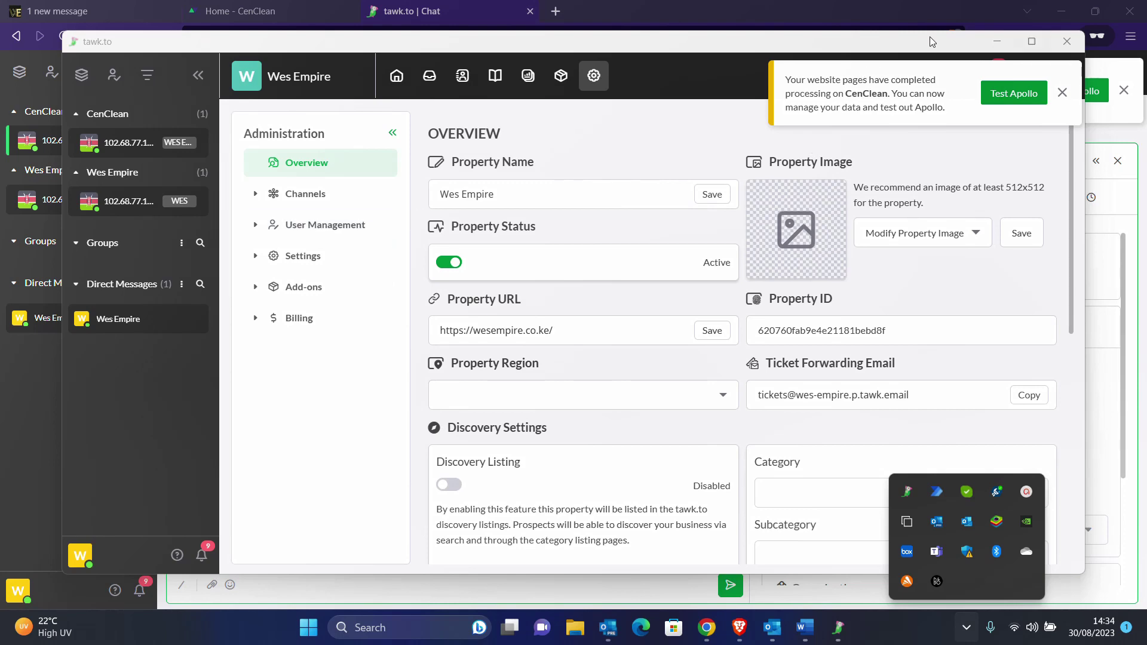
pyautogui.click(995, 43)
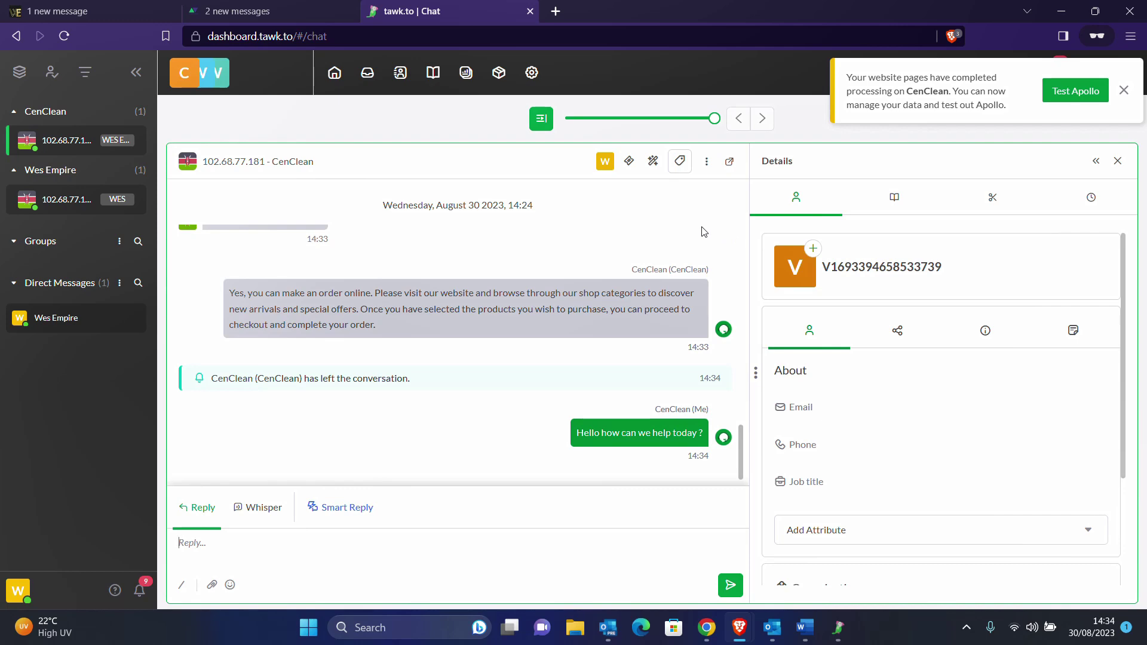
# Return to the CenClean site and review the chat widget's conversation and the home page down to the House Keeping & Floor Cleaning products.
pyautogui.click(235, 6)
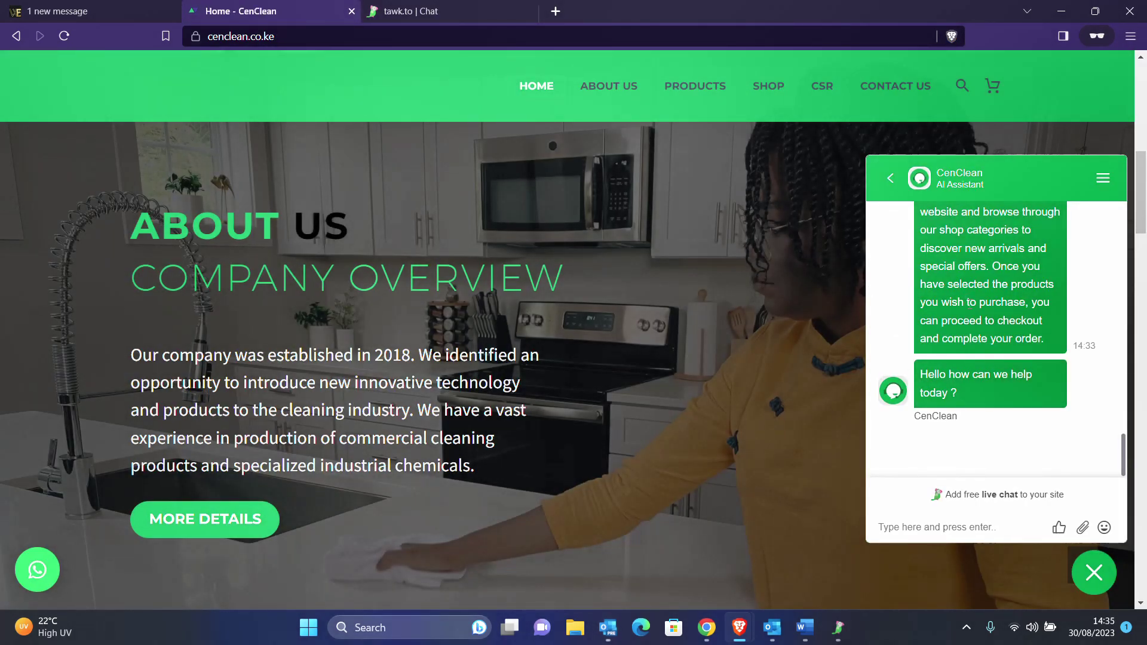
pyautogui.scroll(5, 967, 302)
pyautogui.scroll(3, 970, 303)
pyautogui.scroll(-8, 969, 303)
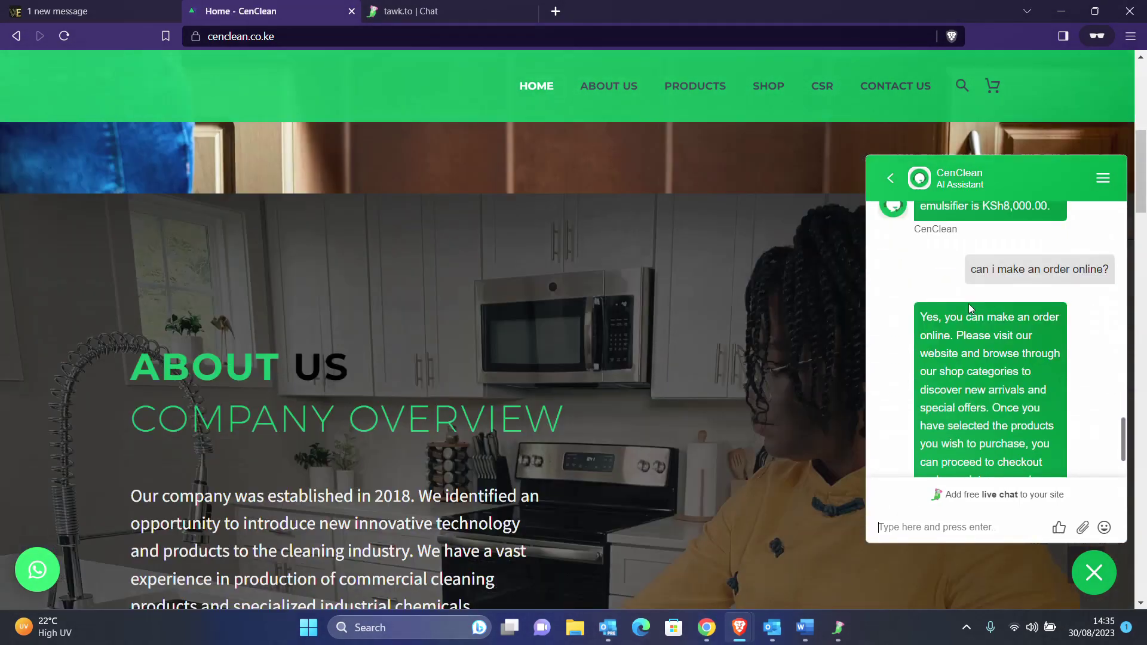
pyautogui.scroll(-5, 737, 326)
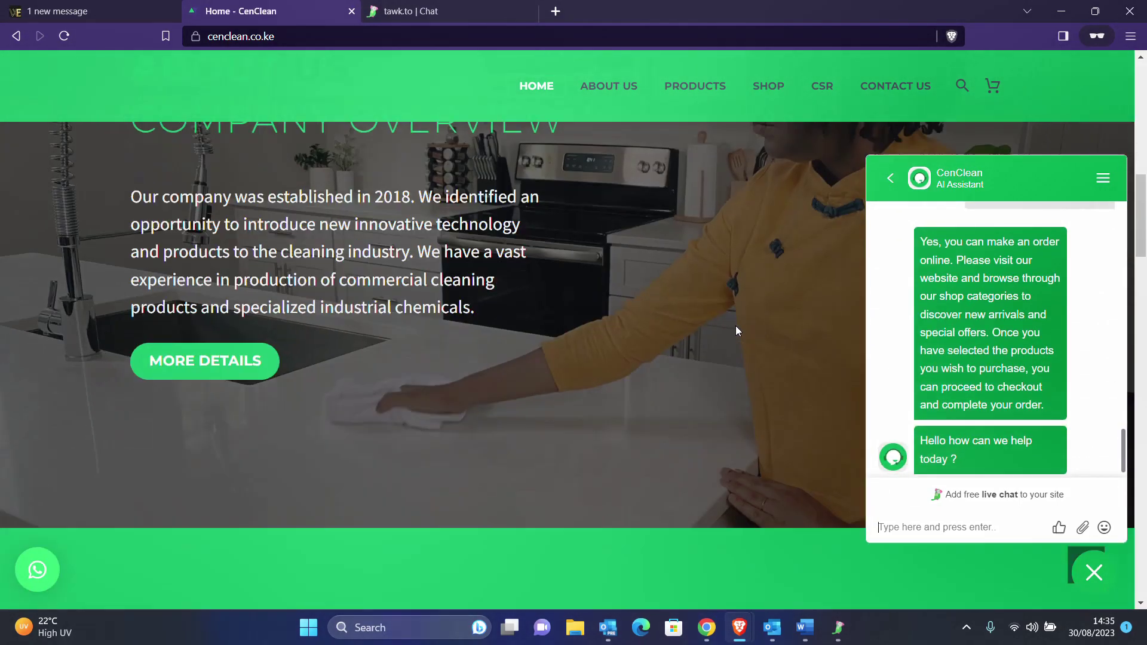
pyautogui.scroll(-6, 736, 327)
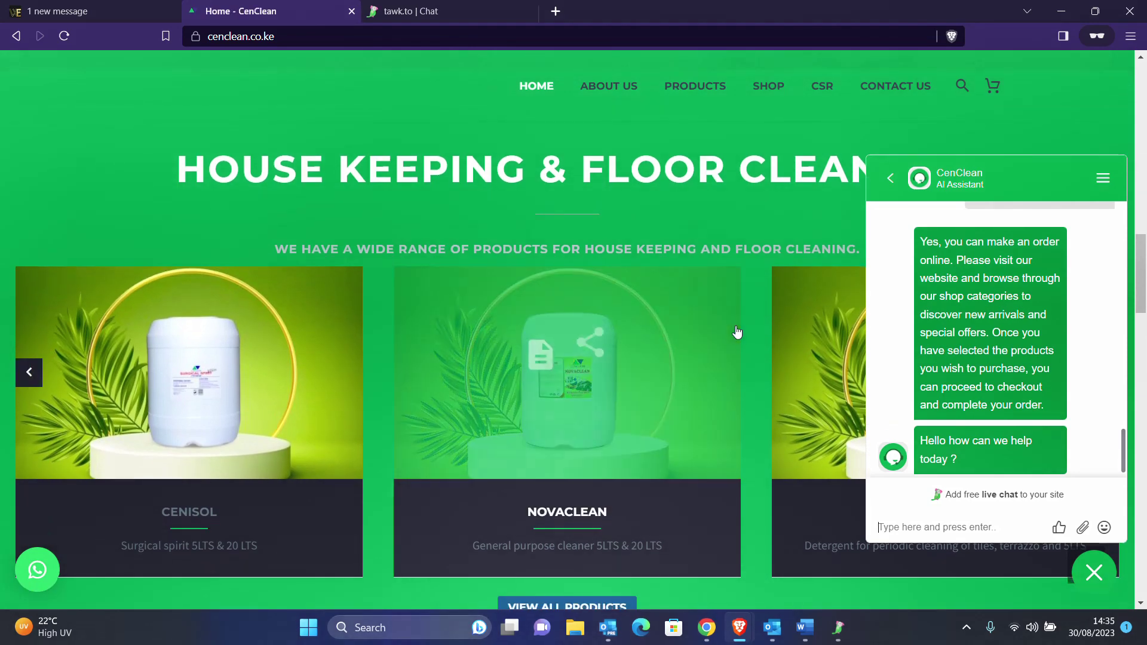
pyautogui.moveTo(752, 332)
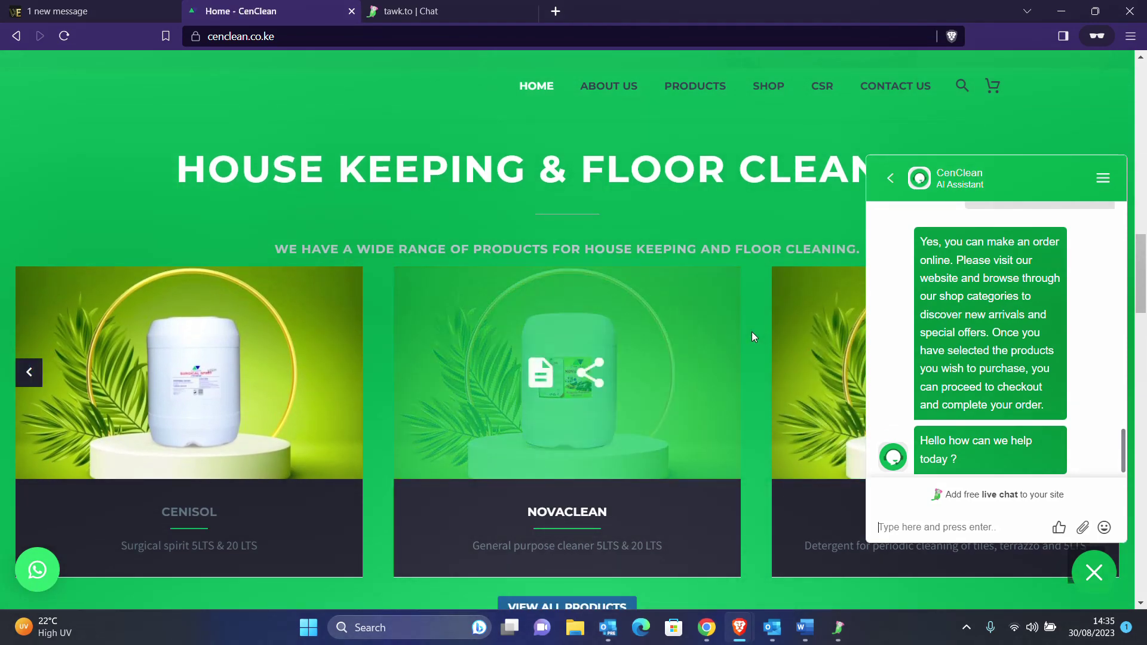